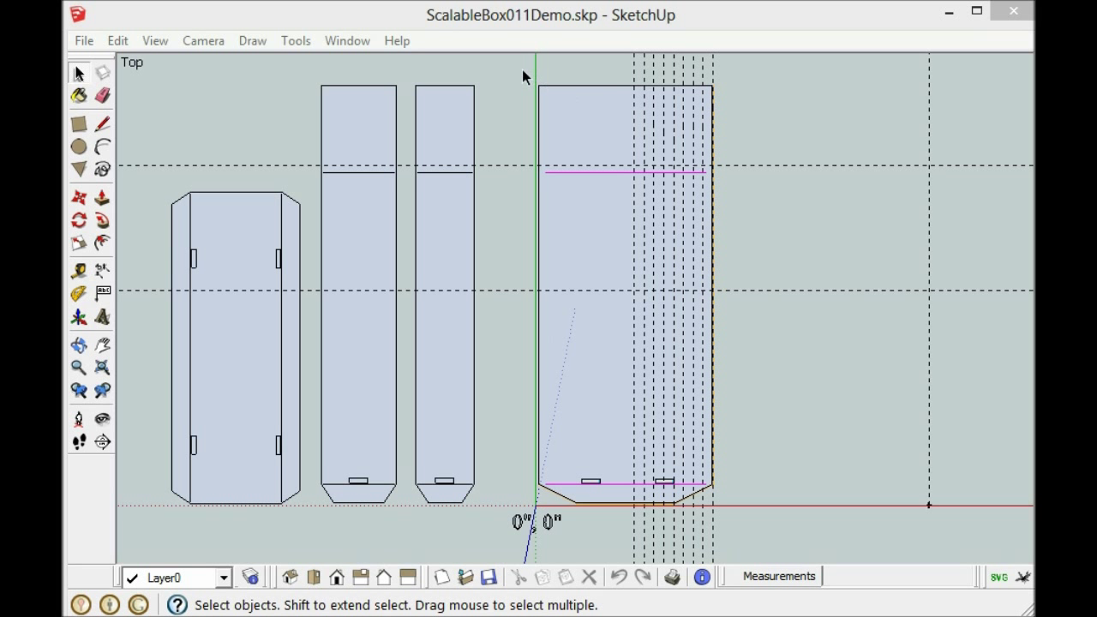
Select the tall right-hand box piece and try narrowing it with Scale, then abandon the resize.
{"action": "mouse_move", "coordinate": [523, 71]}
{"action": "left_mouse_down"}
{"action": "mouse_move", "coordinate": [682, 399]}
{"action": "mouse_move", "coordinate": [765, 520]}
{"action": "left_mouse_up"}
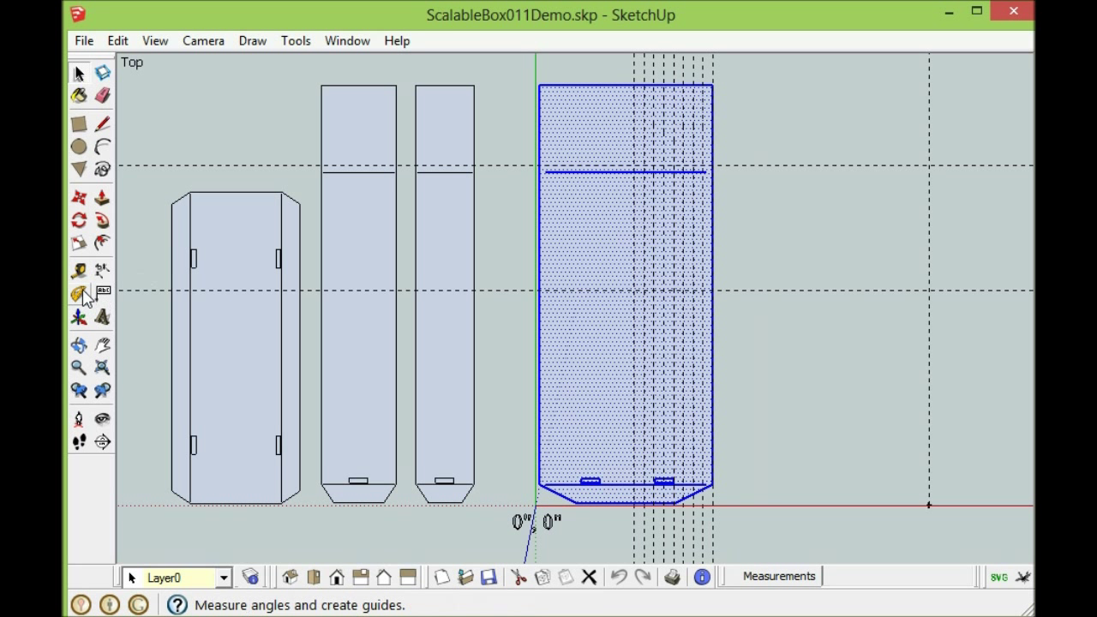
{"action": "left_click", "coordinate": [78, 241]}
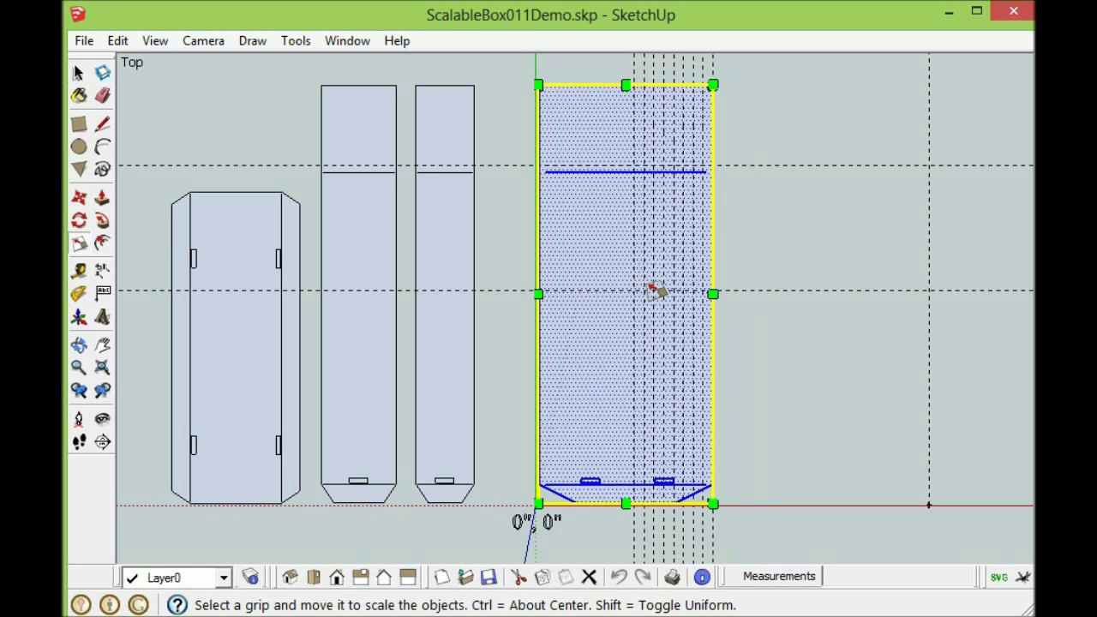
{"action": "mouse_move", "coordinate": [711, 292]}
{"action": "left_mouse_down"}
{"action": "mouse_move", "coordinate": [636, 294]}
{"action": "mouse_move", "coordinate": [712, 294]}
{"action": "left_mouse_up"}
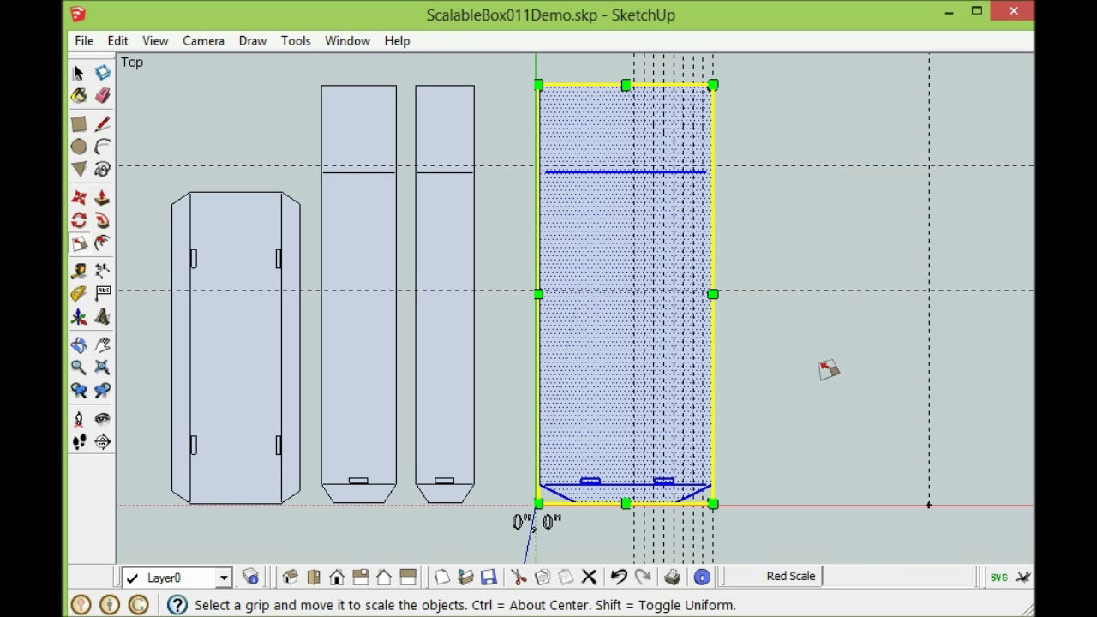
{"action": "left_click", "coordinate": [78, 73]}
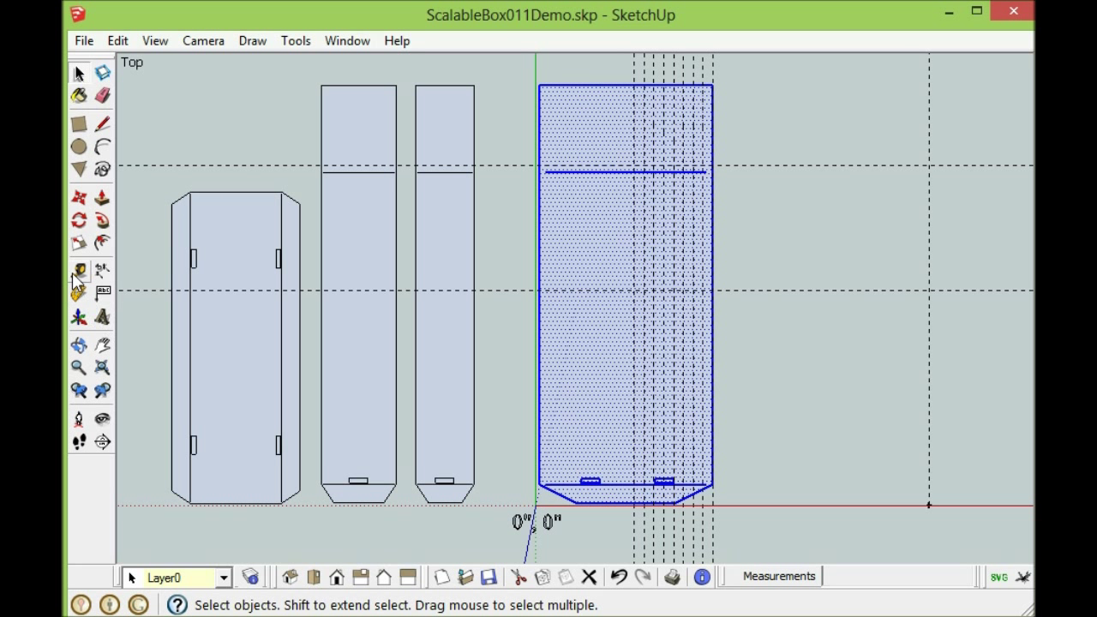
Start a new rectangle right of the box piece, drawing its top edge along the red axis.
{"action": "left_click", "coordinate": [102, 124]}
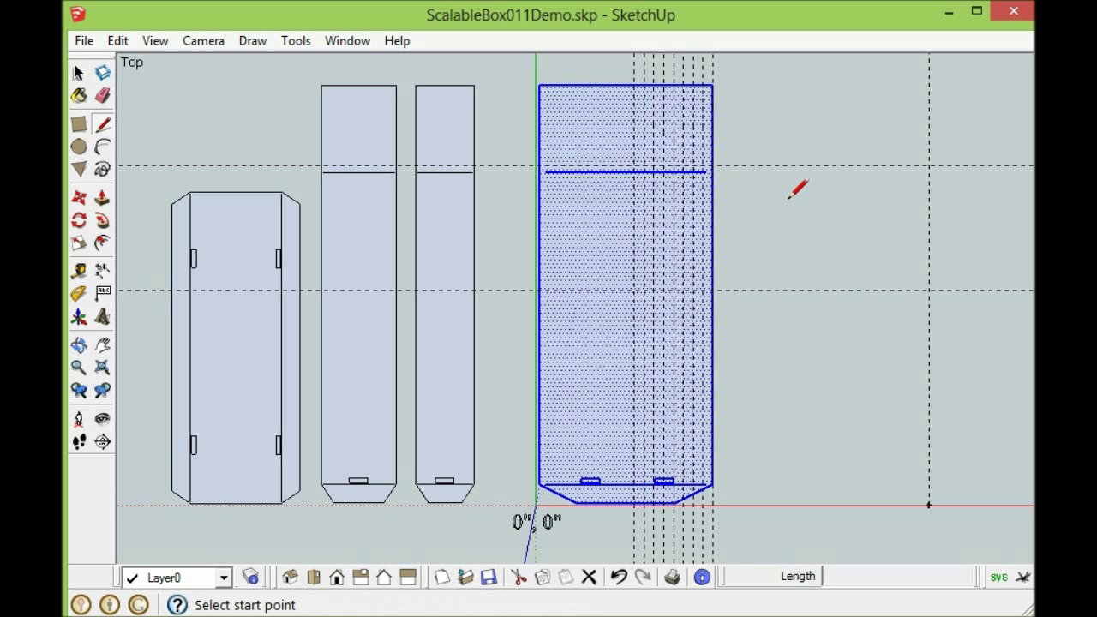
{"action": "left_click", "coordinate": [788, 198]}
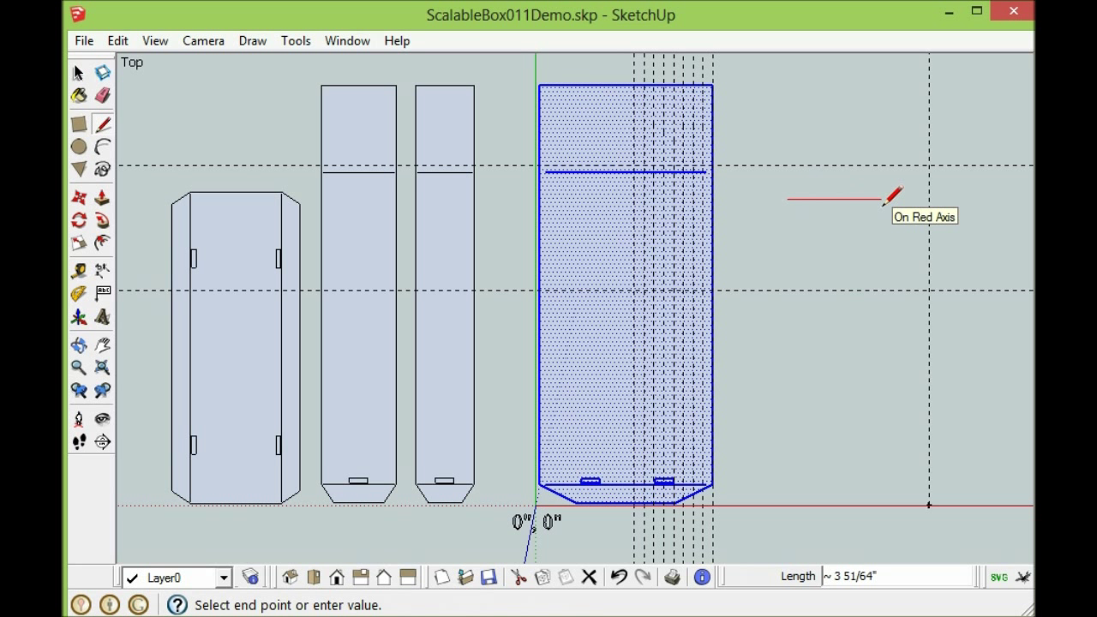
{"action": "type", "text": "4"}
{"action": "key", "text": "Return"}
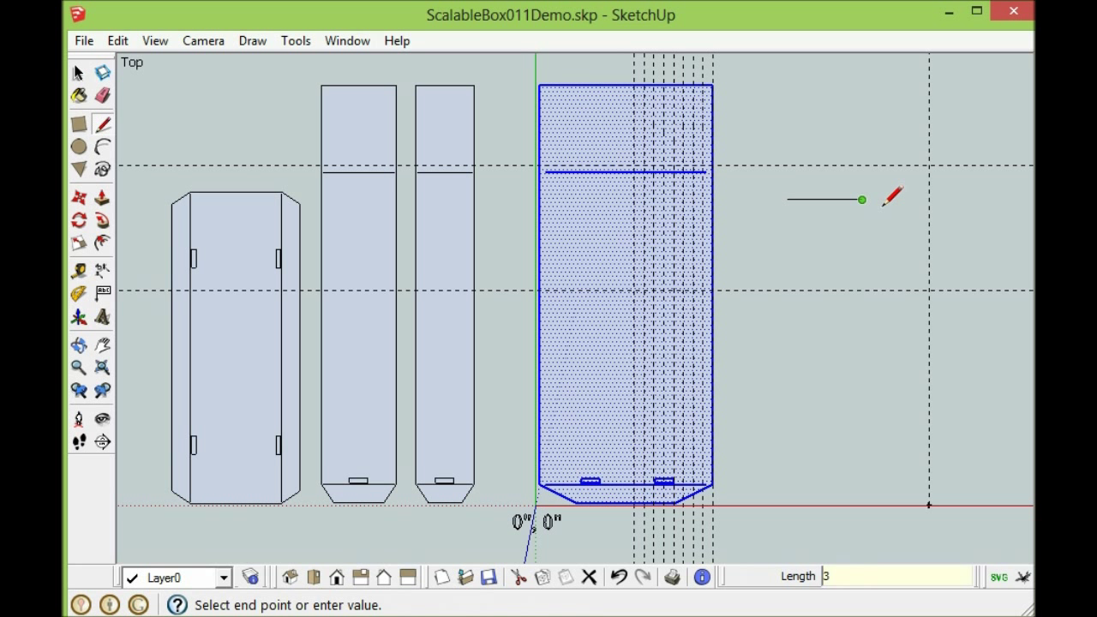
{"action": "key", "text": "ctrl+z"}
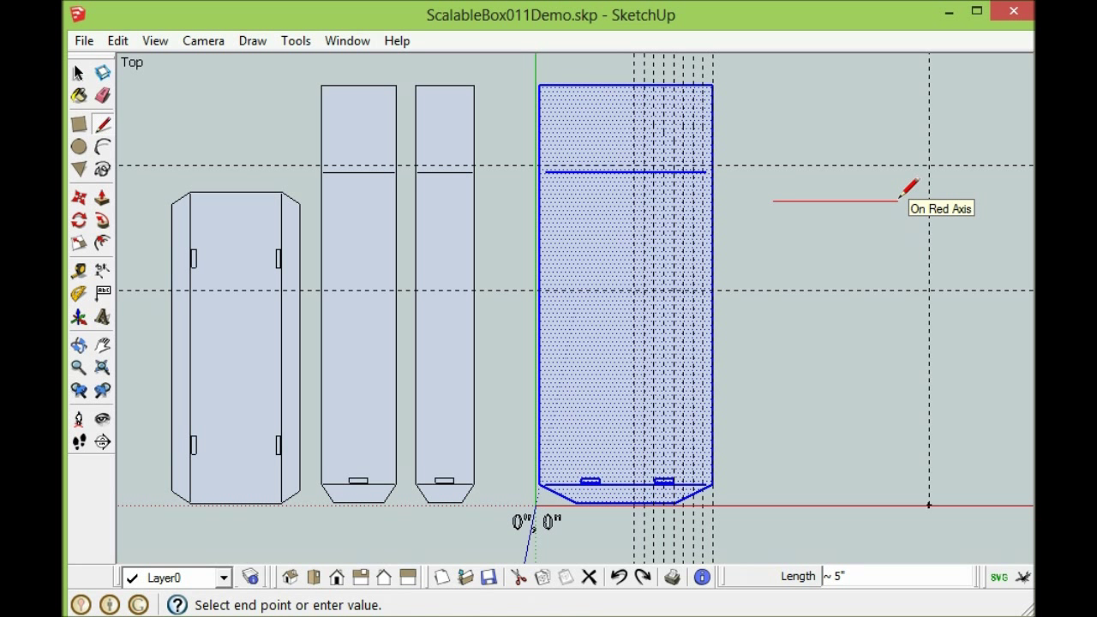
{"action": "type", "text": "39/64"}
{"action": "key", "text": "Return"}
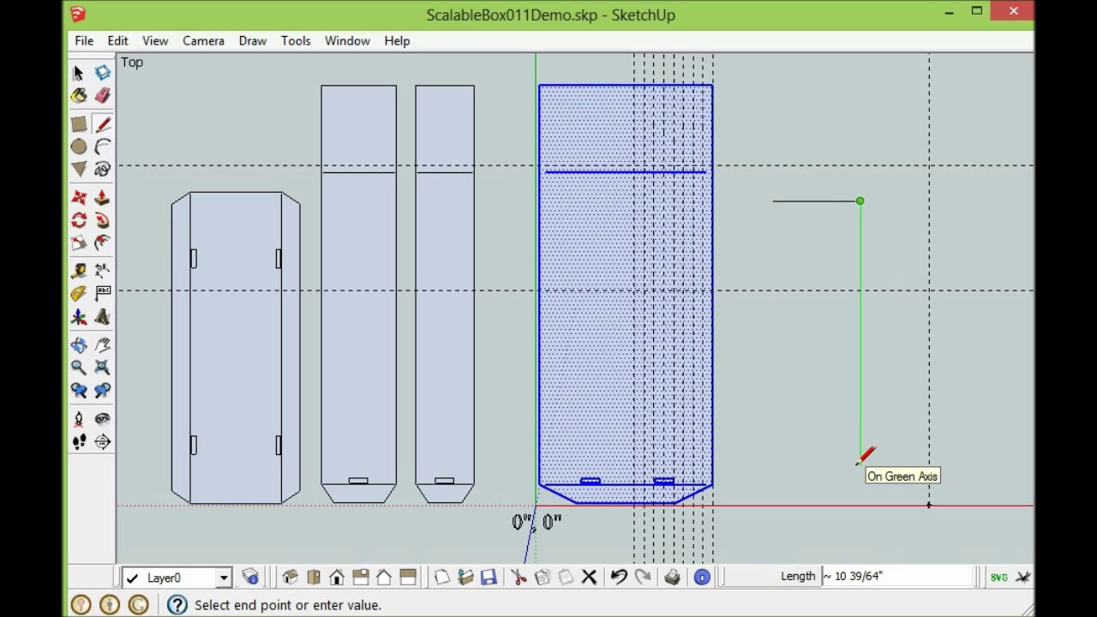
Add a 12.5-inch vertical edge and the bottom edge, closing the rectangle.
{"action": "type", "text": "12.5"}
{"action": "key", "text": "Return"}
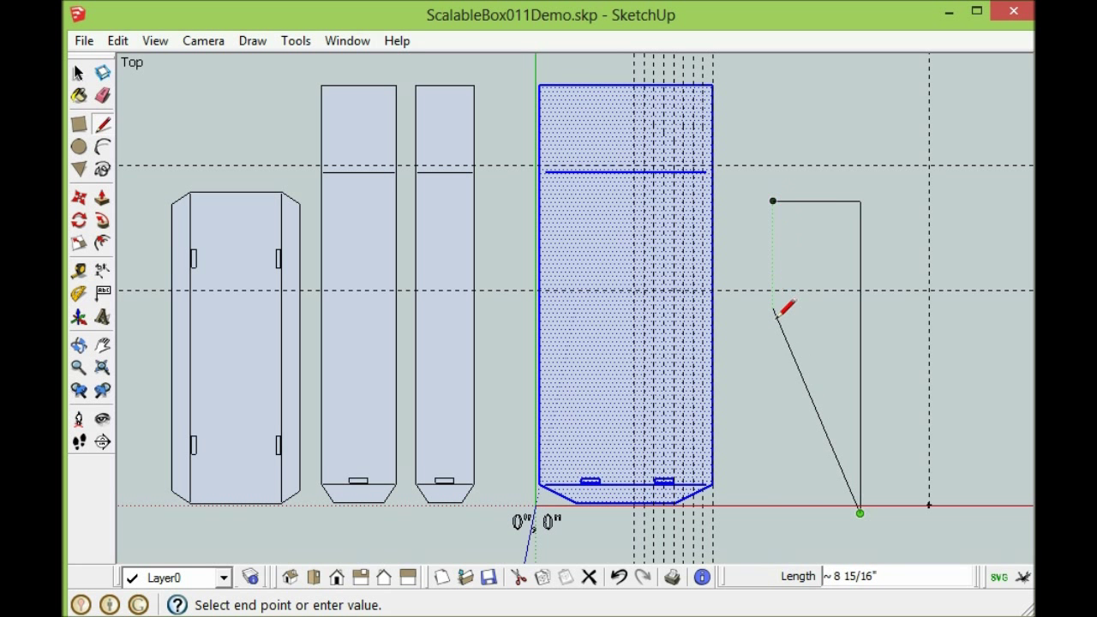
{"action": "left_click", "coordinate": [773, 513]}
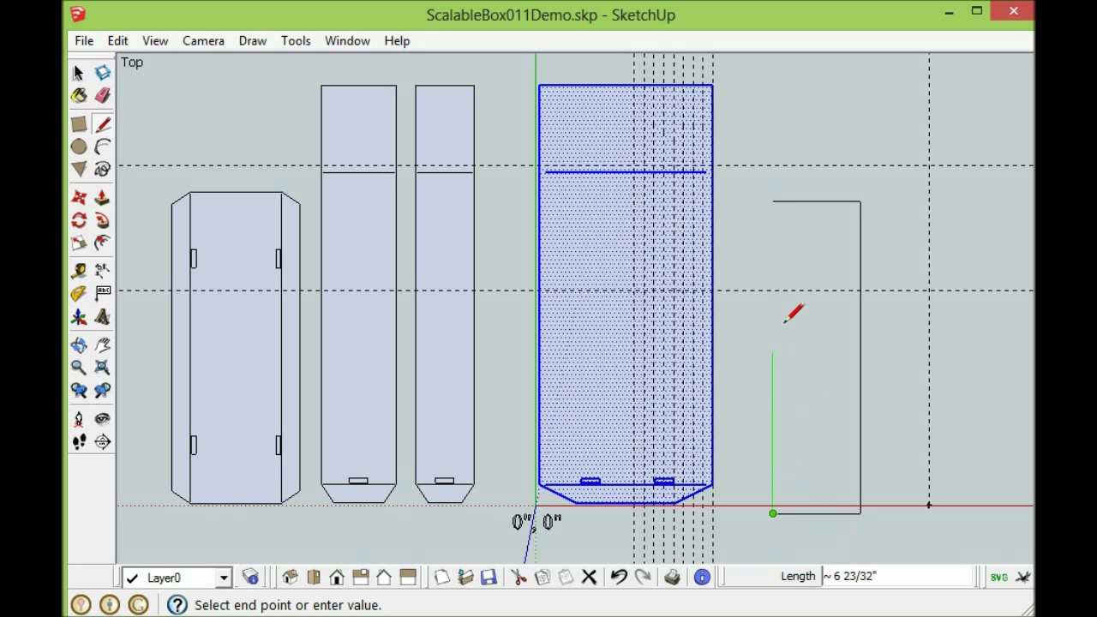
{"action": "left_click", "coordinate": [773, 200]}
{"action": "left_click", "coordinate": [77, 72]}
Select the new rectangle and shift it slightly up and right, clear of the red axis.
{"action": "double_click", "coordinate": [803, 337]}
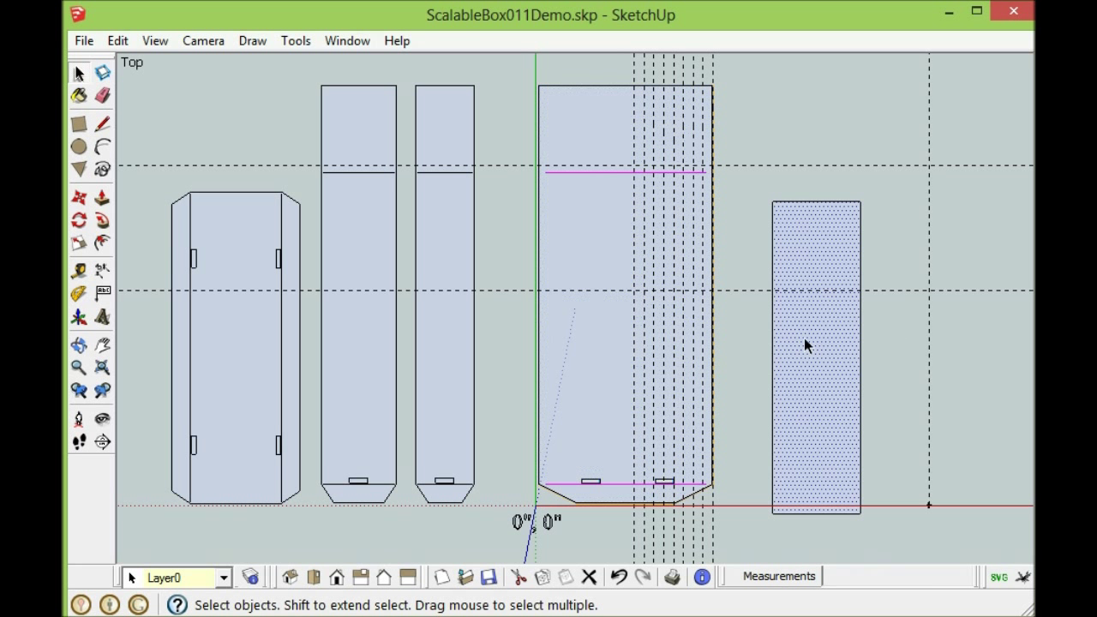
{"action": "left_click", "coordinate": [79, 197]}
{"action": "left_click", "coordinate": [810, 432]}
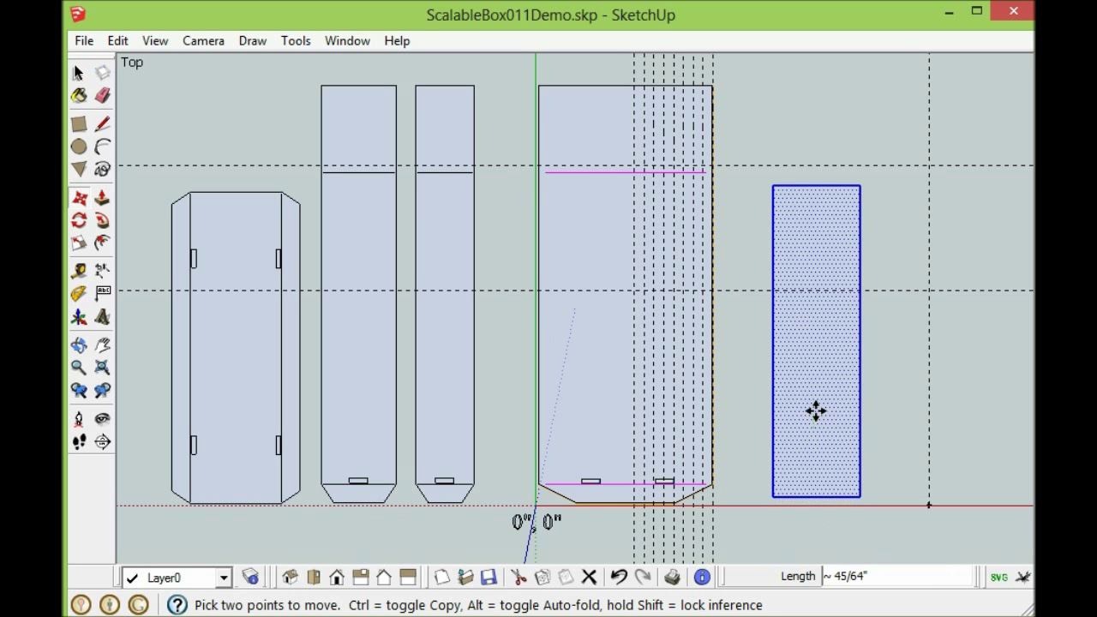
{"action": "left_click", "coordinate": [833, 400]}
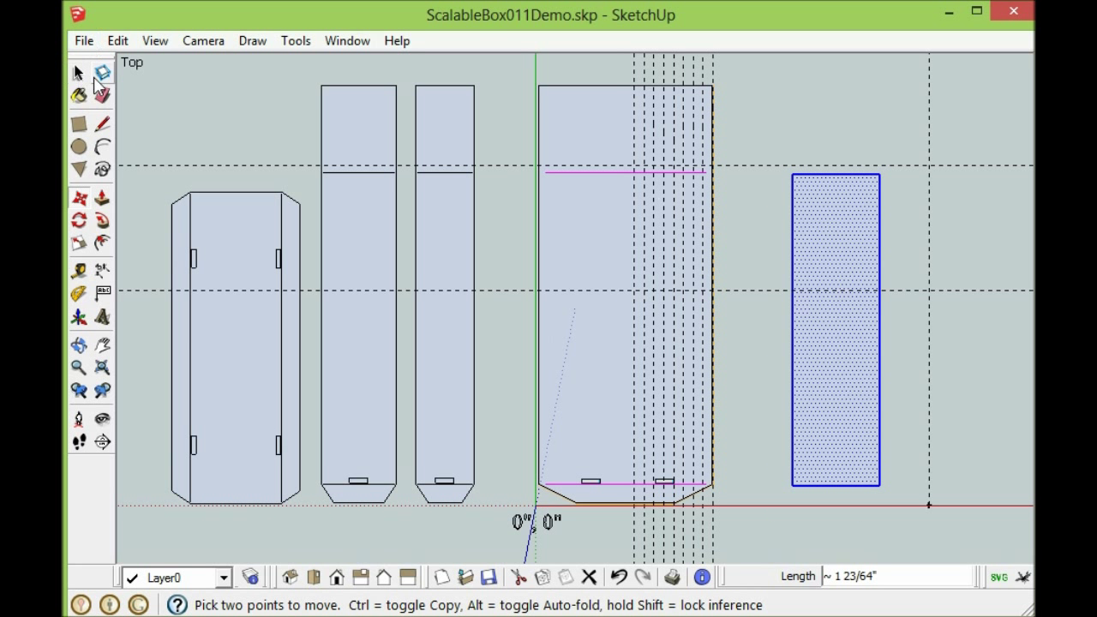
{"action": "left_click", "coordinate": [79, 74]}
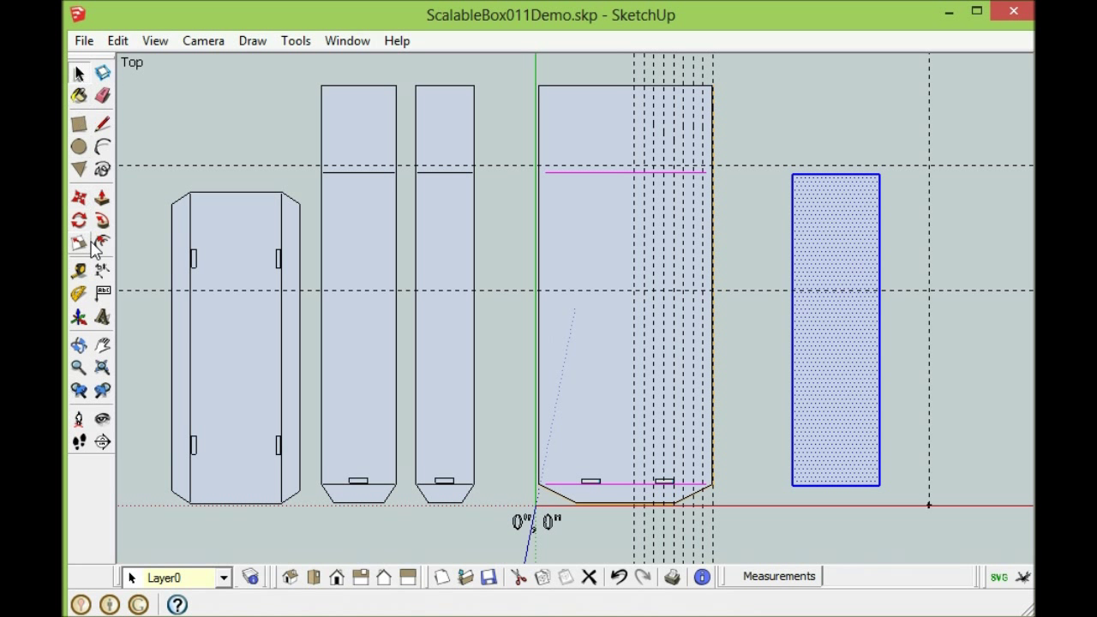
Place guide lines 3/4 inch outside the rectangle's left and right edges.
{"action": "left_click", "coordinate": [79, 271]}
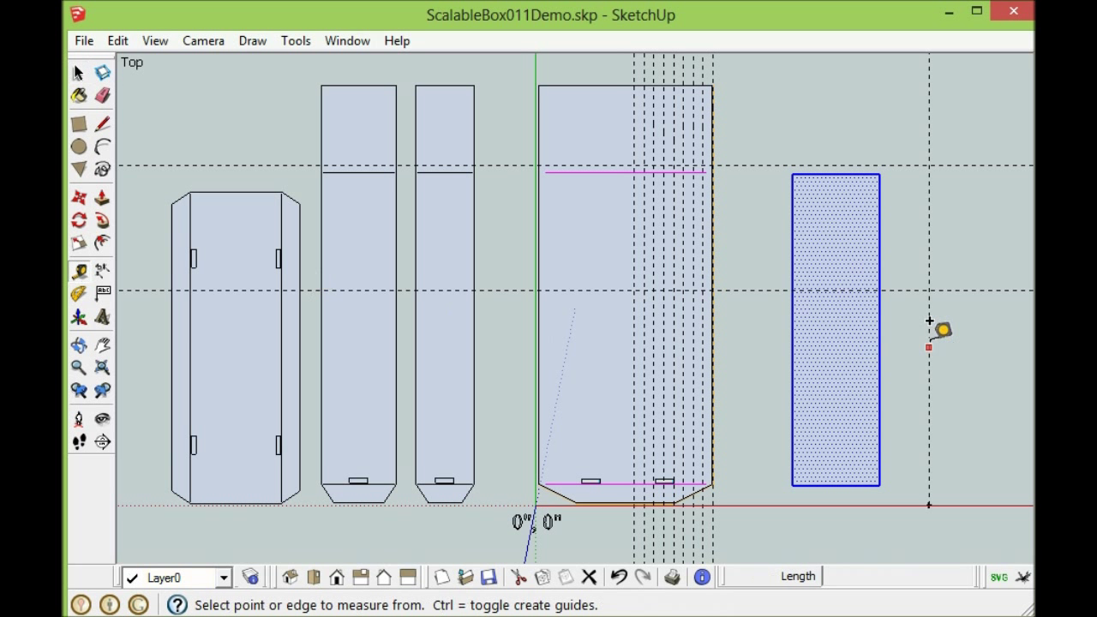
{"action": "left_click", "coordinate": [792, 249]}
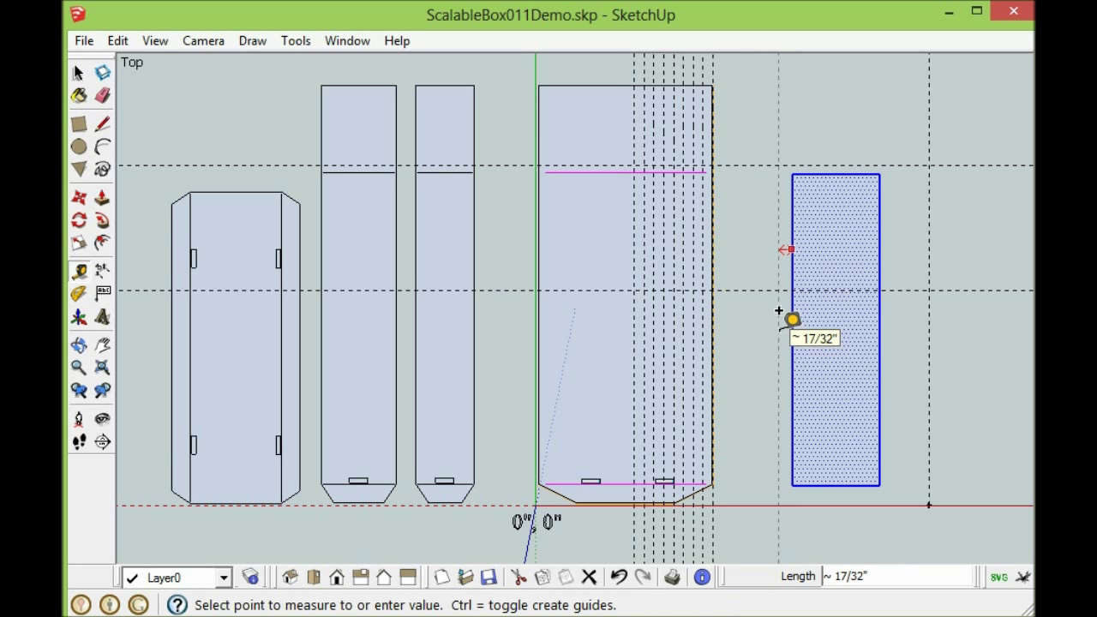
{"action": "type", "text": ".4"}
{"action": "key", "text": "Return"}
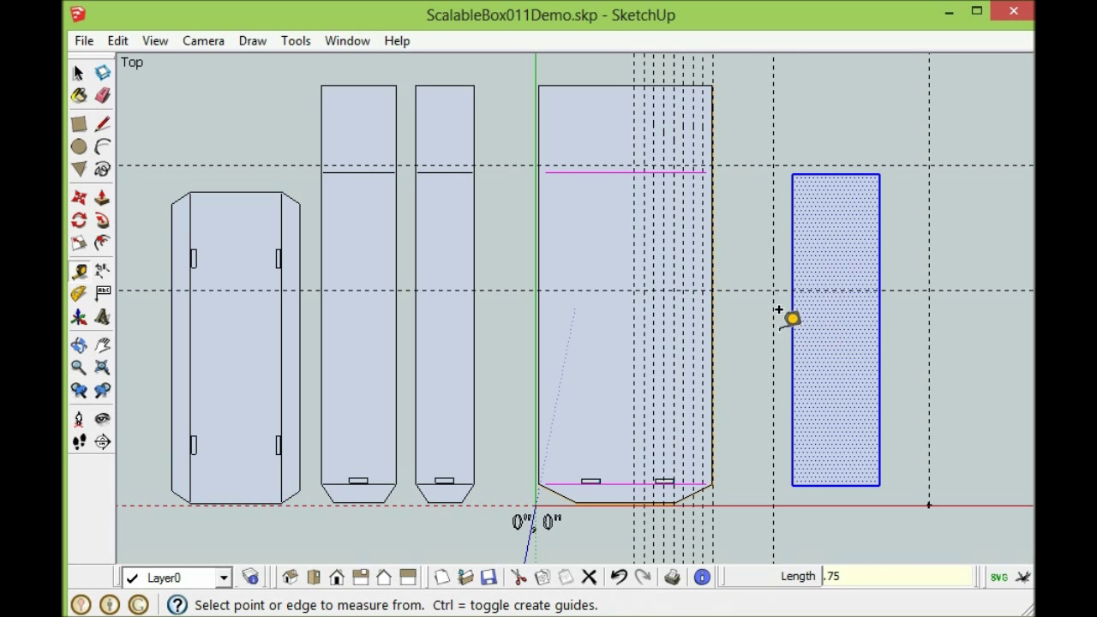
{"action": "left_click", "coordinate": [880, 233]}
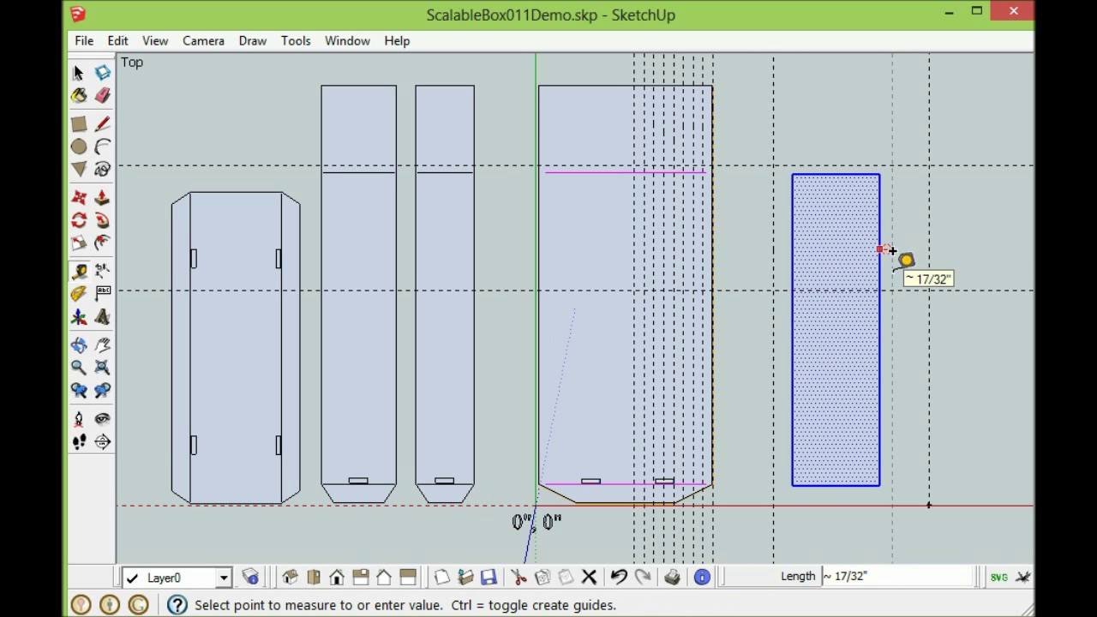
{"action": "type", "text": "."}
{"action": "key", "text": "BackSpace"}
{"action": "type", "text": "4"}
{"action": "key", "text": "BackSpace"}
{"action": "type", "text": "3."}
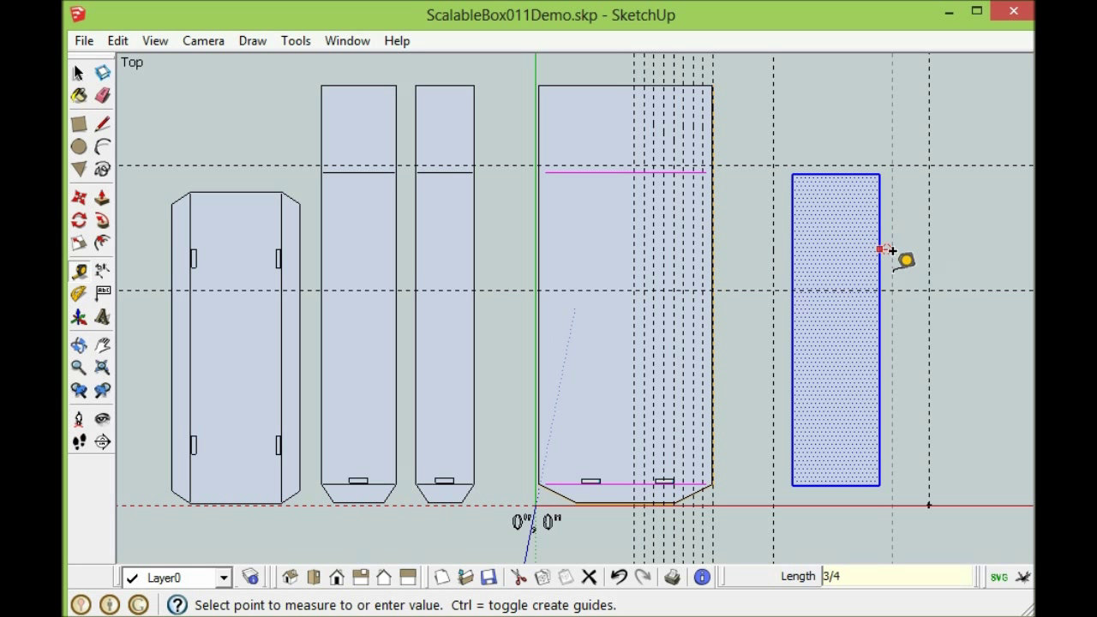
{"action": "key", "text": "Return"}
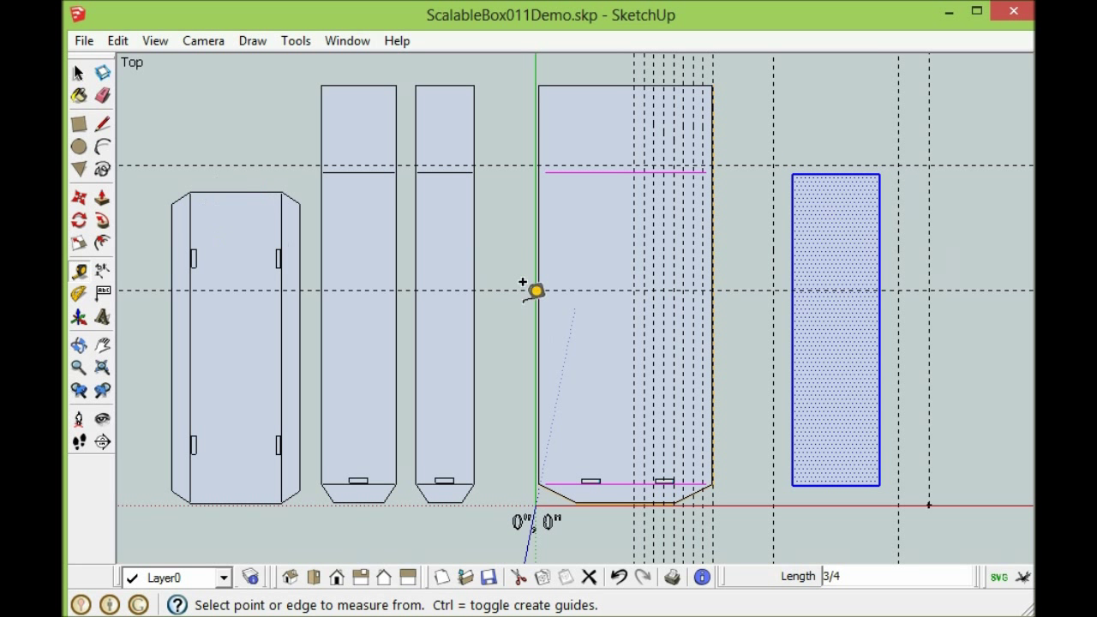
Place guide lines 0.5 inch inside the rectangle's top and bottom edges.
{"action": "left_click", "coordinate": [827, 165]}
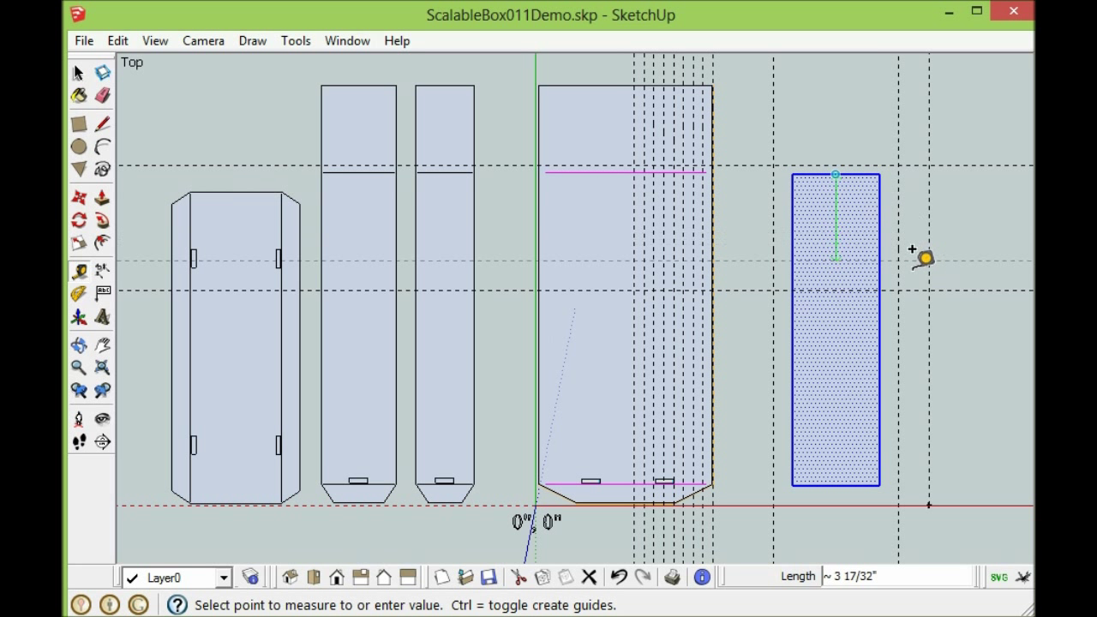
{"action": "type", "text": "."}
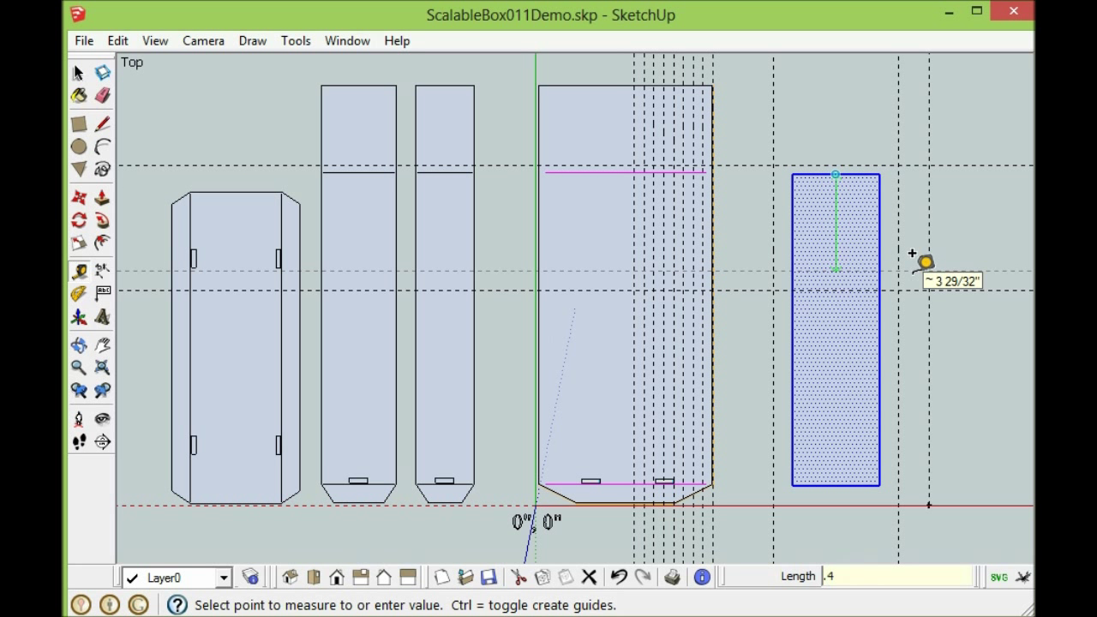
{"action": "type", "text": "4"}
{"action": "key", "text": "BackSpace"}
{"action": "type", "text": "5"}
{"action": "key", "text": "Return"}
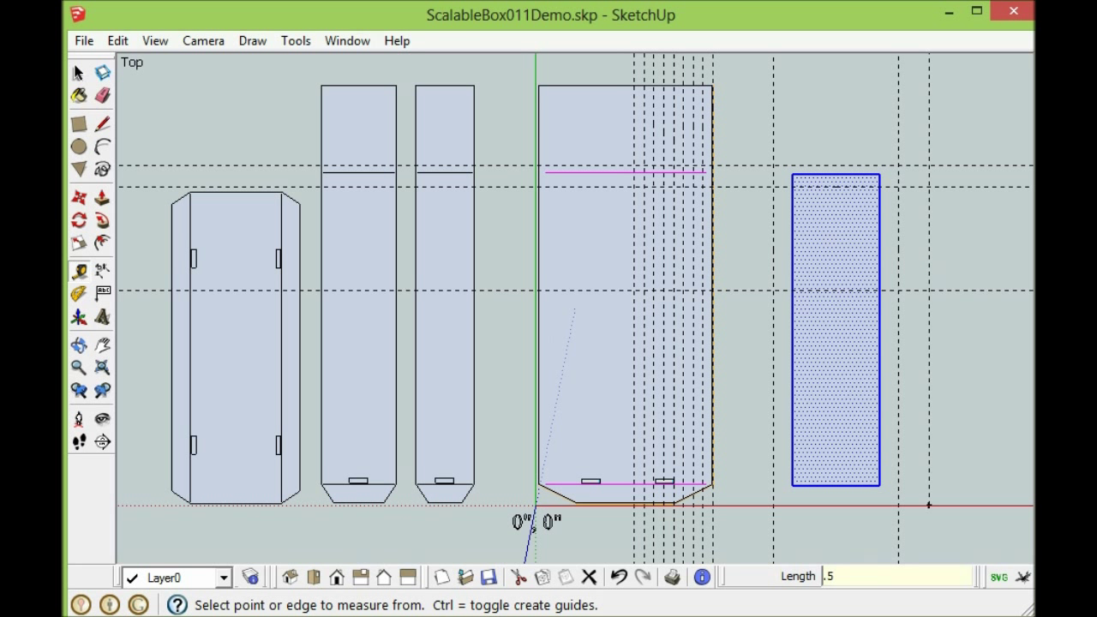
{"action": "left_click", "coordinate": [965, 505]}
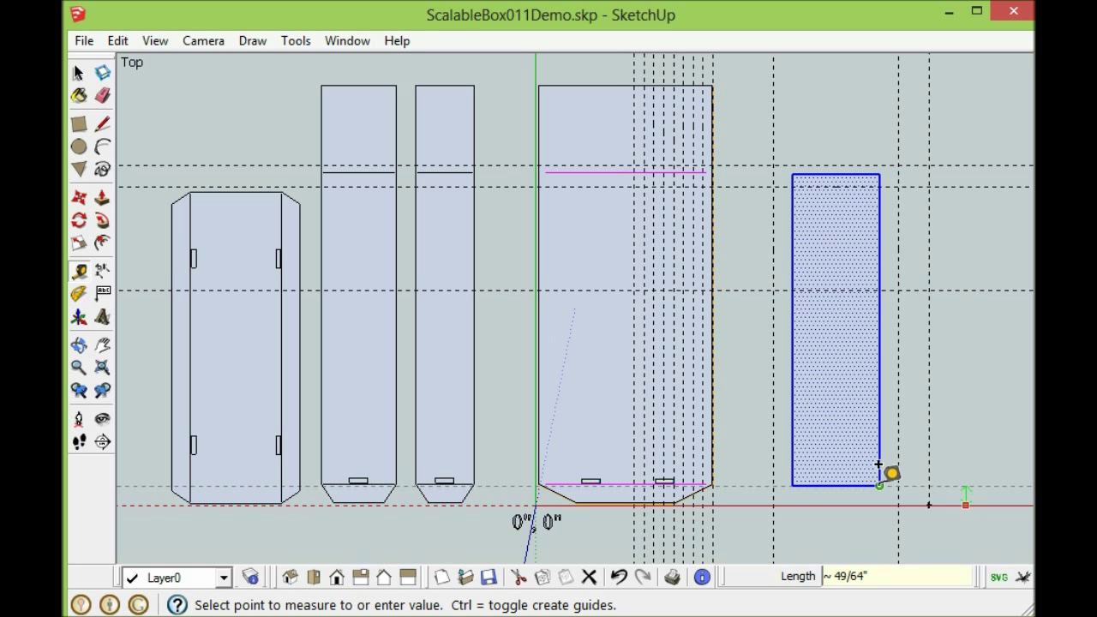
{"action": "left_click", "coordinate": [874, 467]}
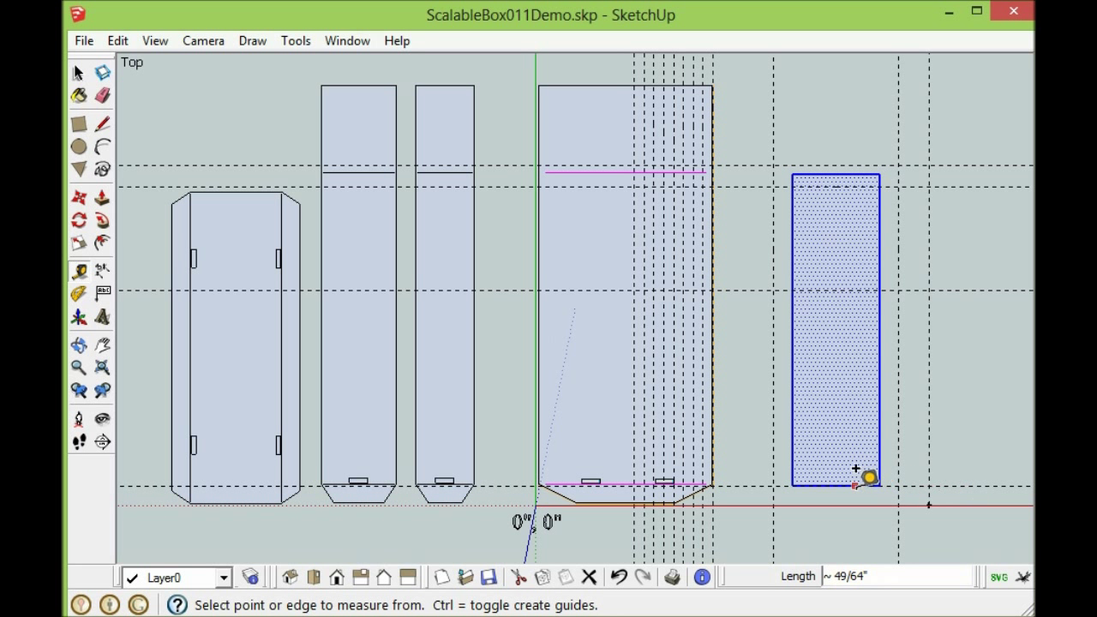
{"action": "left_click", "coordinate": [854, 463]}
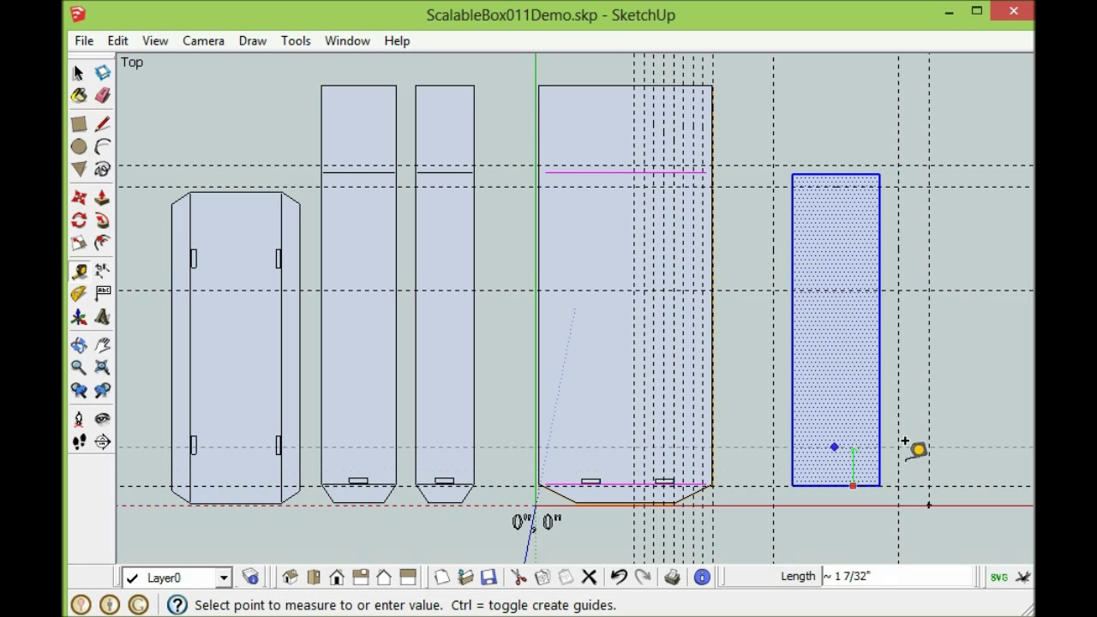
{"action": "type", "text": ".5"}
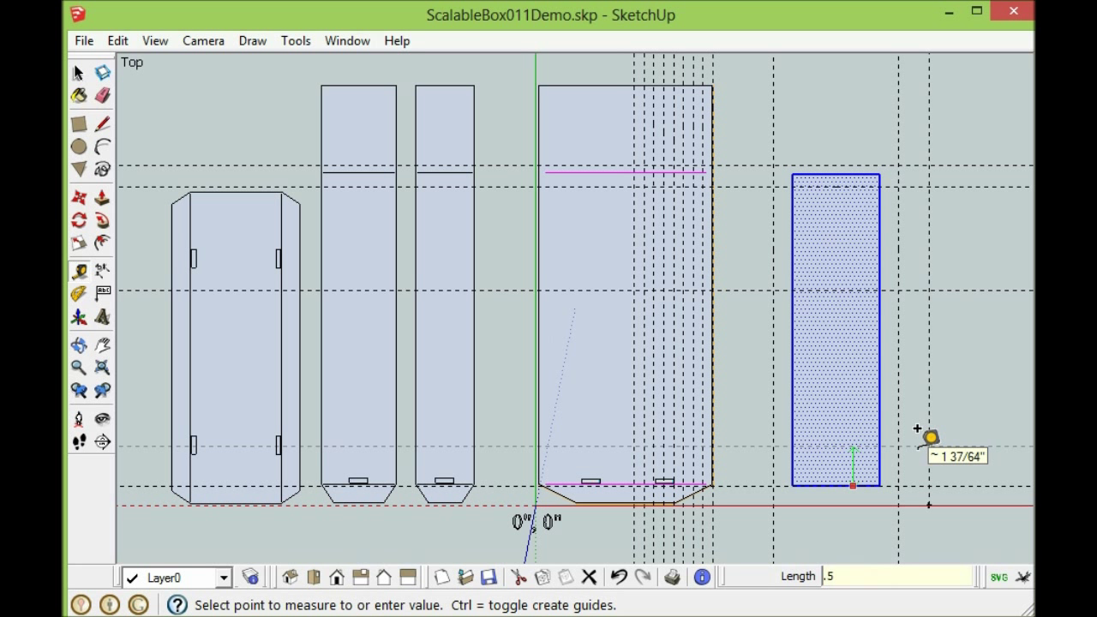
{"action": "key", "text": "Return"}
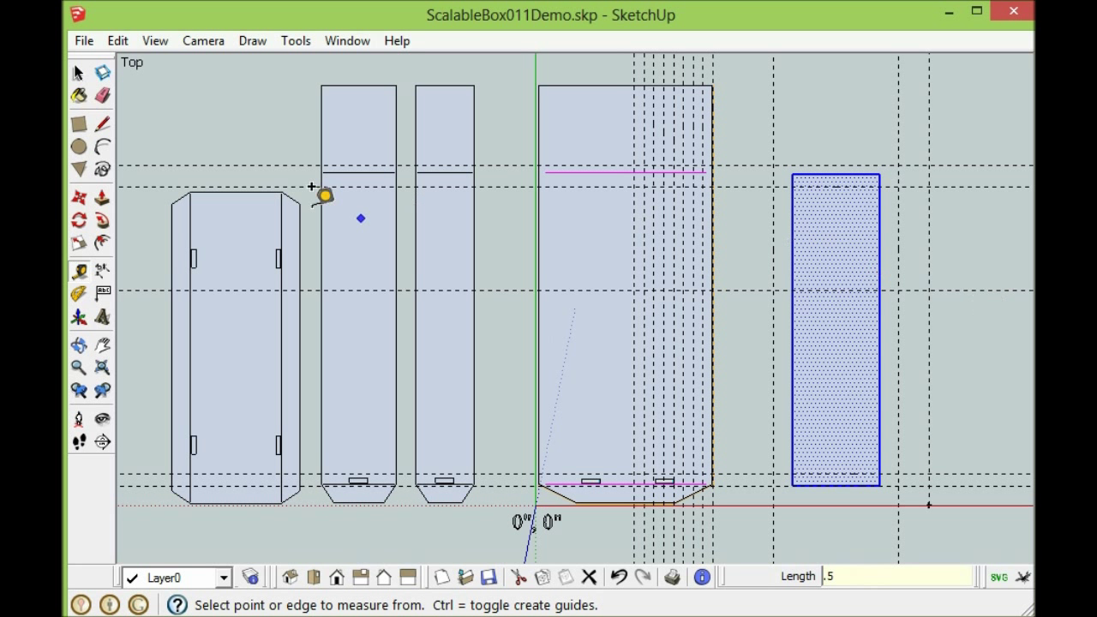
Draw the chamfered left flap from the rectangle's corners out to the guide lines.
{"action": "left_click", "coordinate": [106, 126]}
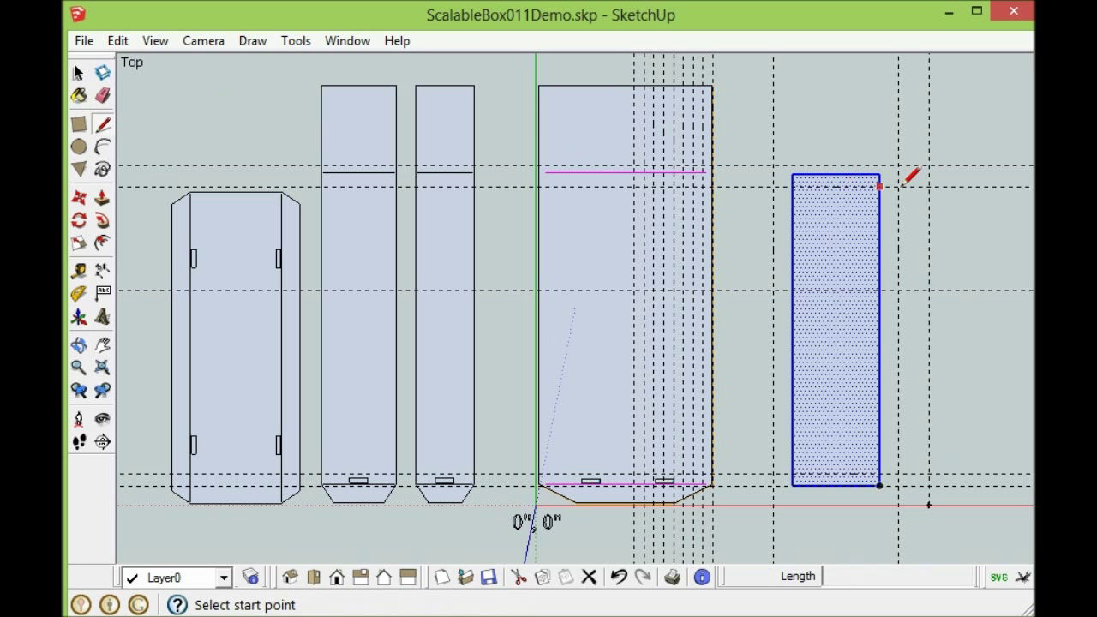
{"action": "scroll", "coordinate": [784, 181], "scroll_direction": "up", "scroll_amount": 3}
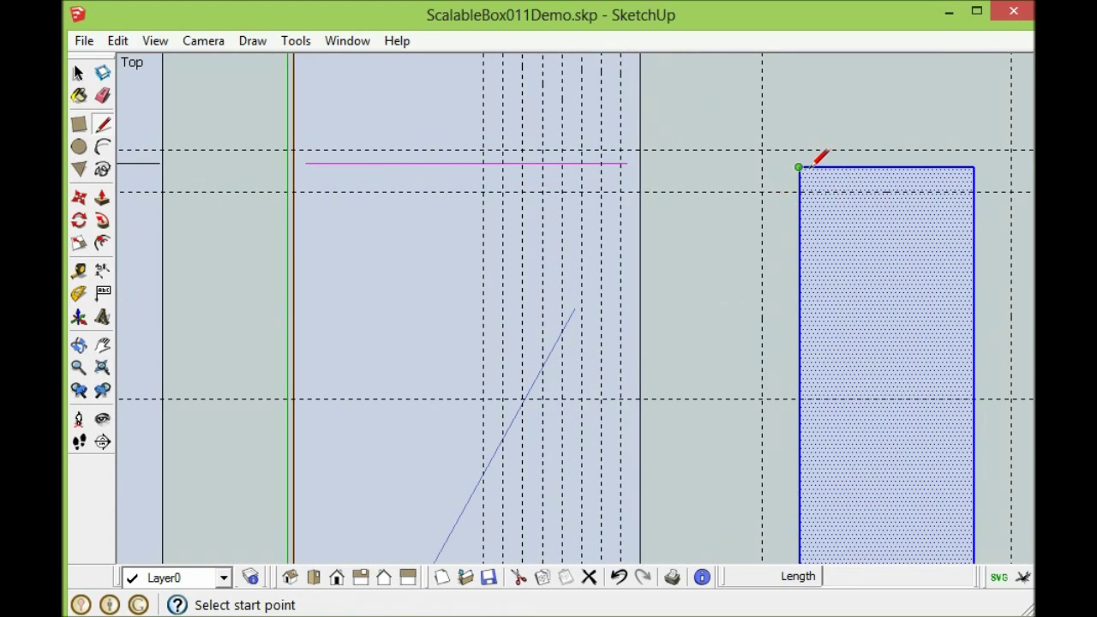
{"action": "left_click", "coordinate": [798, 168]}
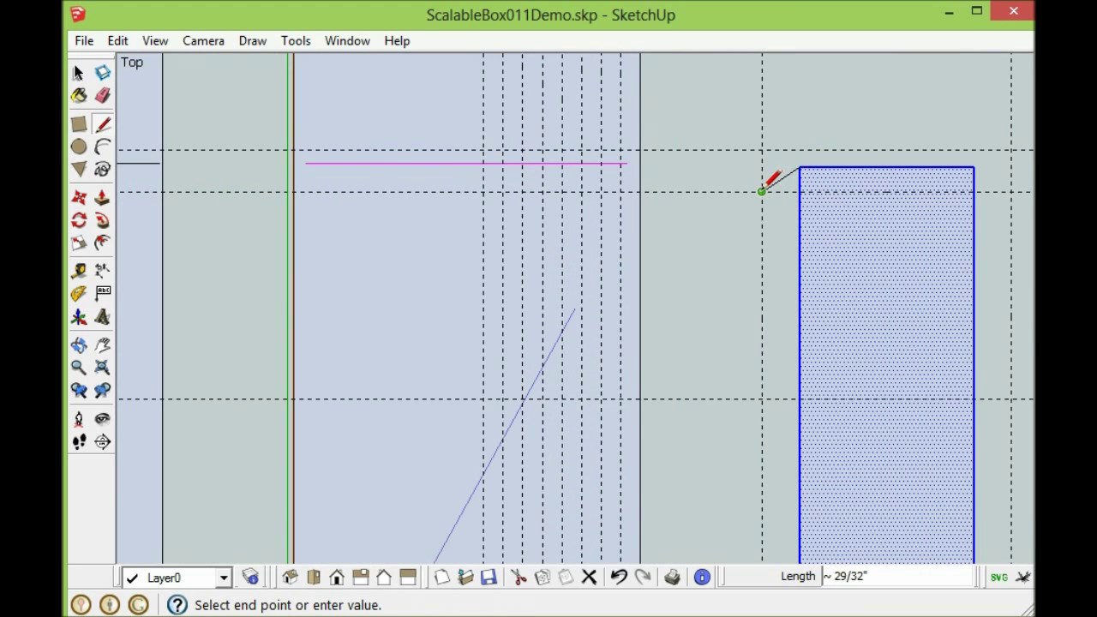
{"action": "scroll", "coordinate": [766, 187], "scroll_direction": "down", "scroll_amount": 4}
{"action": "scroll", "coordinate": [768, 392], "scroll_direction": "up", "scroll_amount": 2}
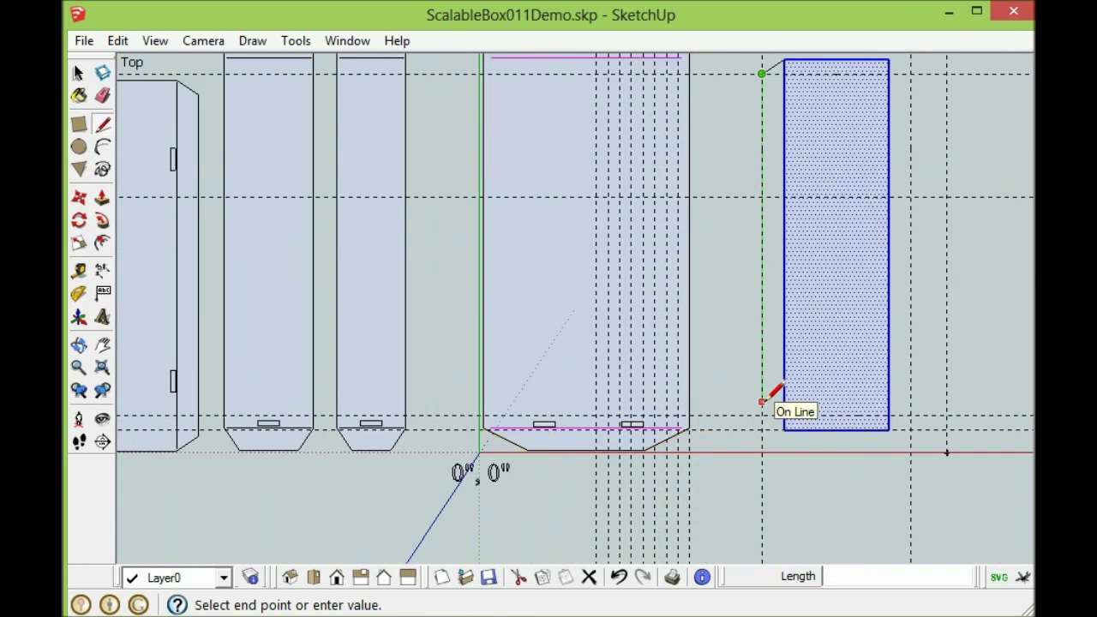
{"action": "left_click", "coordinate": [761, 419]}
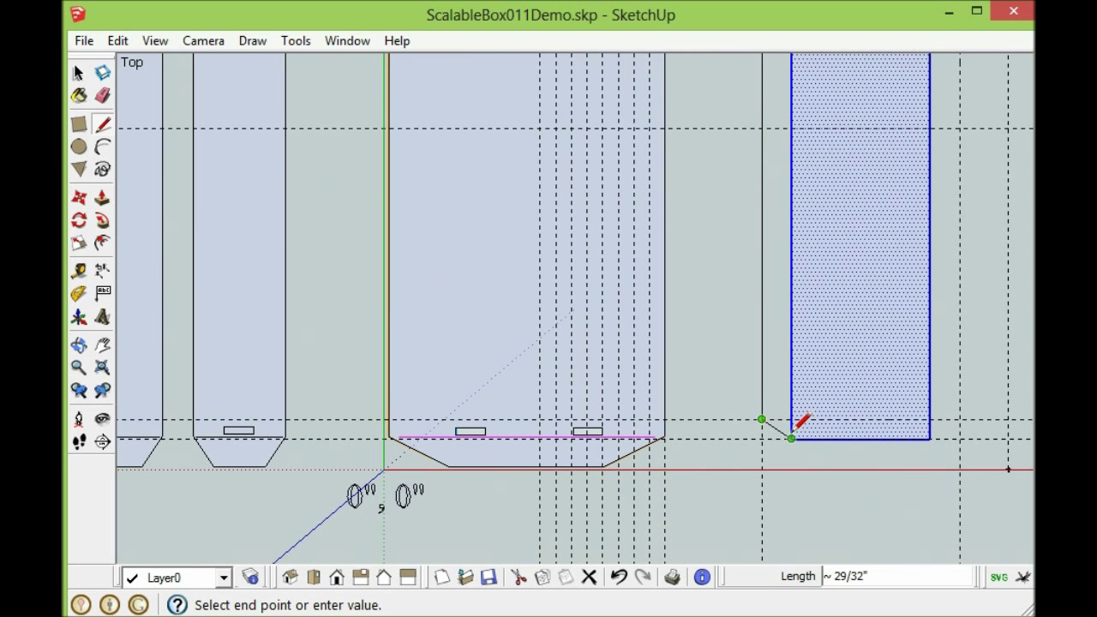
{"action": "left_click", "coordinate": [791, 436]}
{"action": "scroll", "coordinate": [438, 330], "scroll_direction": "down", "scroll_amount": 2}
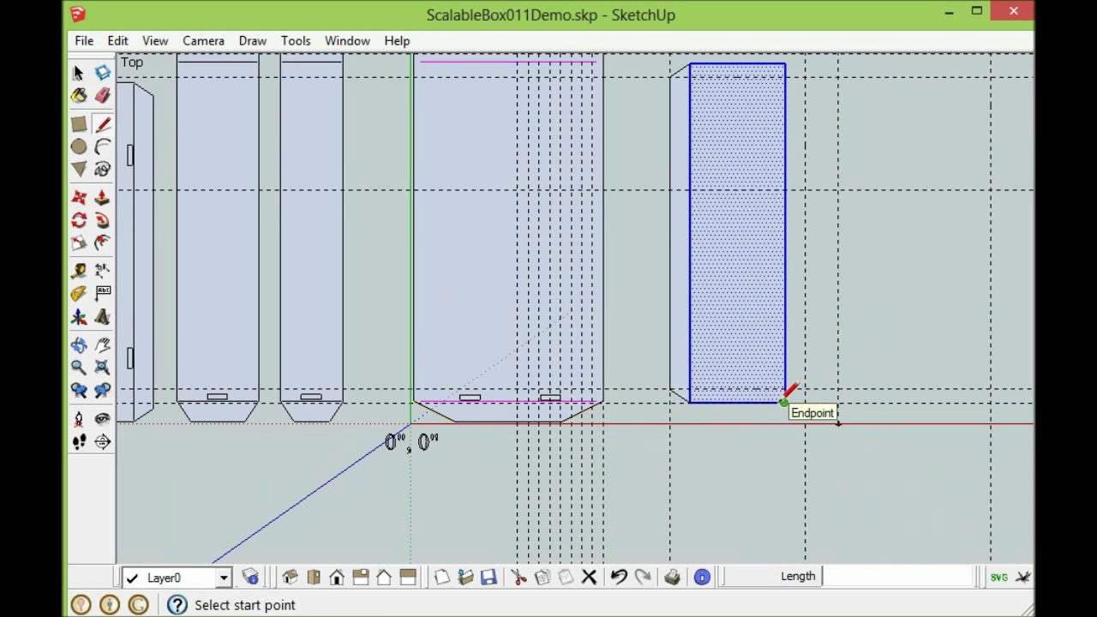
Draw the chamfered right flap along the right guide, then clear the selection.
{"action": "left_click", "coordinate": [784, 401]}
{"action": "left_click", "coordinate": [804, 390]}
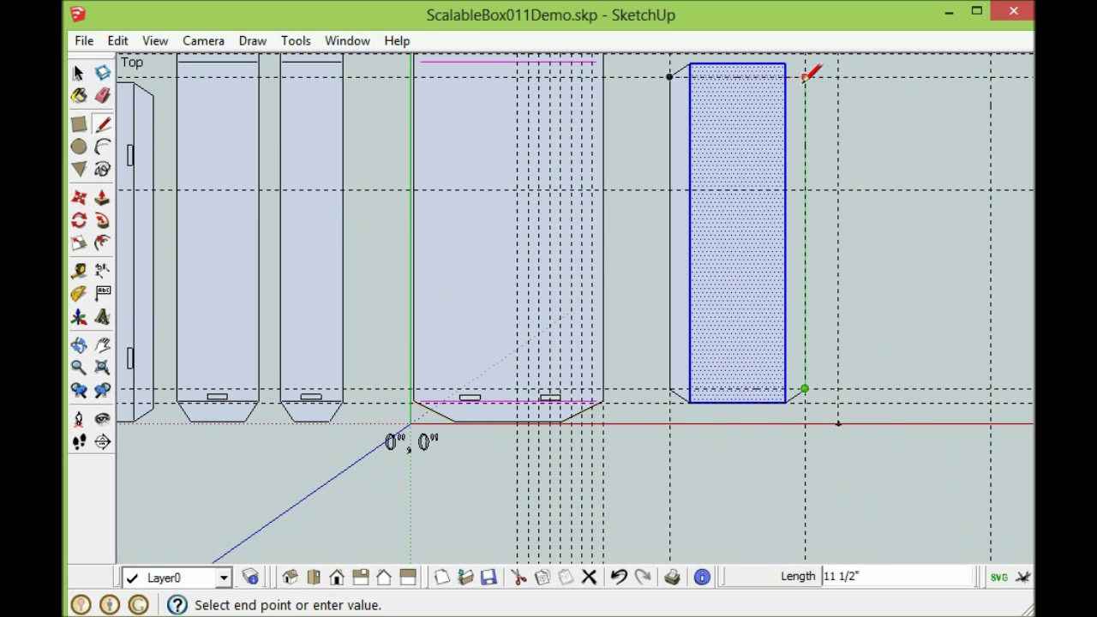
{"action": "left_click", "coordinate": [804, 74]}
{"action": "left_click", "coordinate": [786, 64]}
{"action": "scroll", "coordinate": [876, 371], "scroll_direction": "down", "scroll_amount": 2}
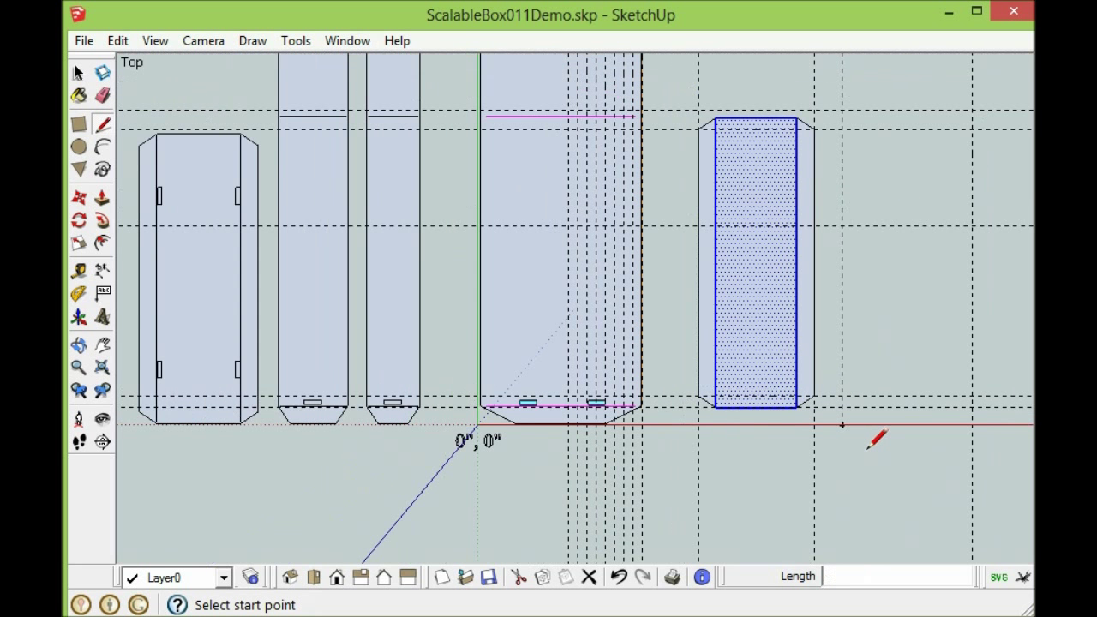
{"action": "left_click", "coordinate": [78, 73]}
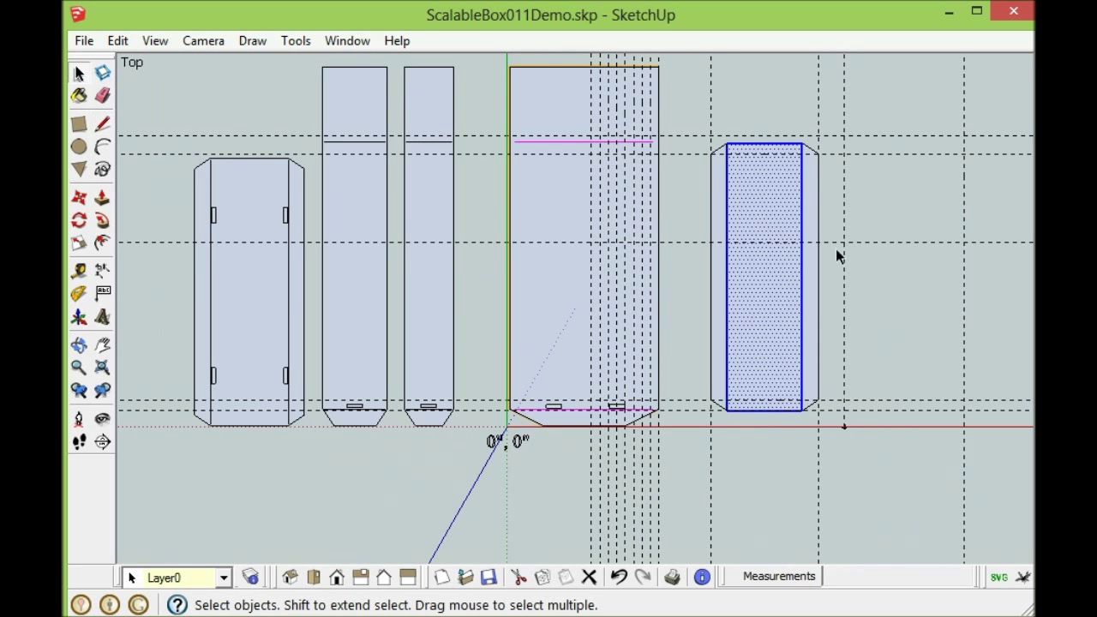
{"action": "left_click", "coordinate": [859, 261]}
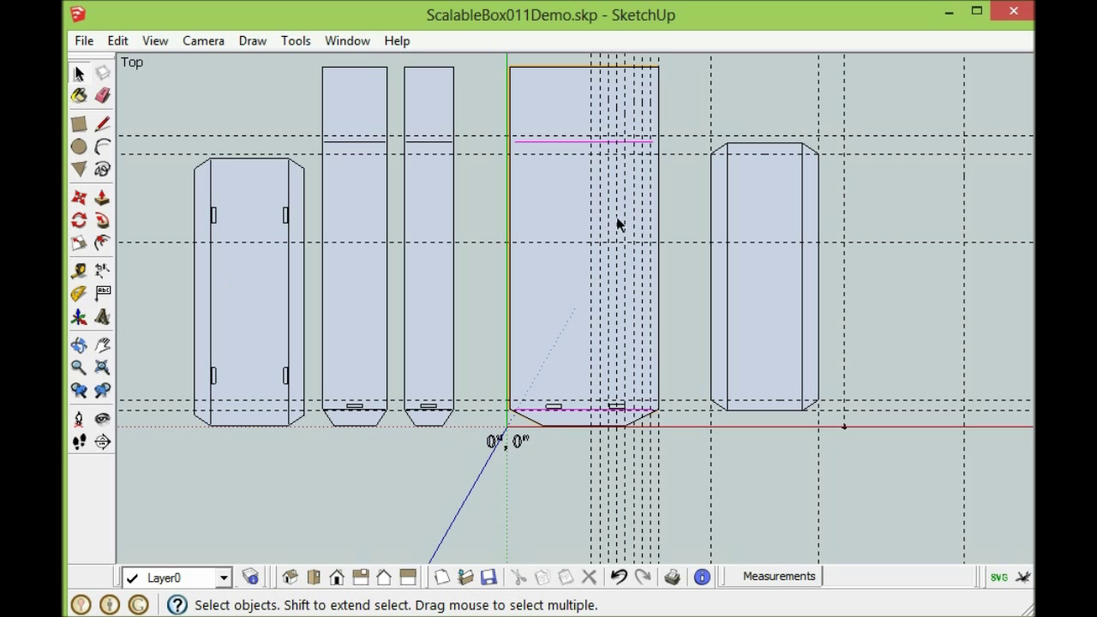
Draw a thin four-sided slot just inside the centre panel's upper left edge.
{"action": "scroll", "coordinate": [815, 213], "scroll_direction": "up", "scroll_amount": 5}
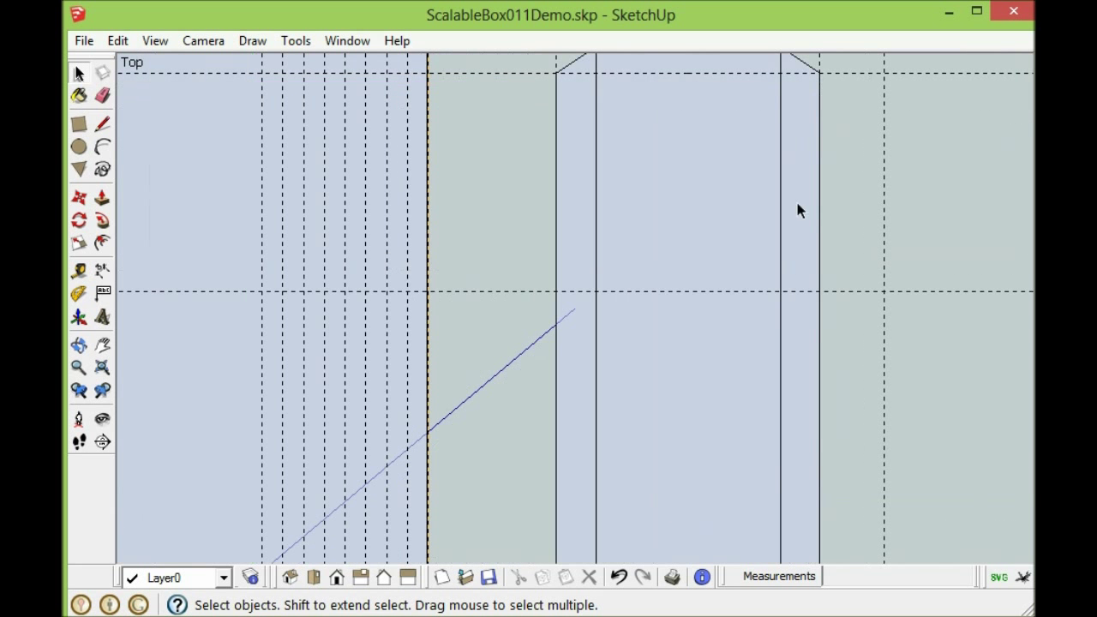
{"action": "left_click", "coordinate": [103, 125]}
{"action": "scroll", "coordinate": [591, 156], "scroll_direction": "up", "scroll_amount": 5}
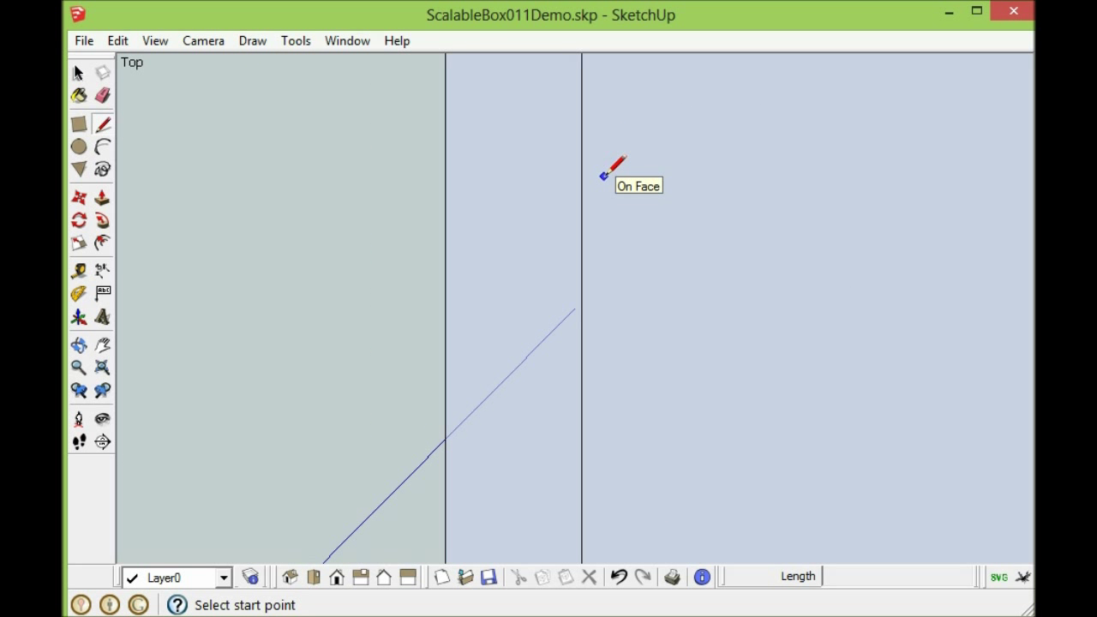
{"action": "left_click", "coordinate": [595, 157]}
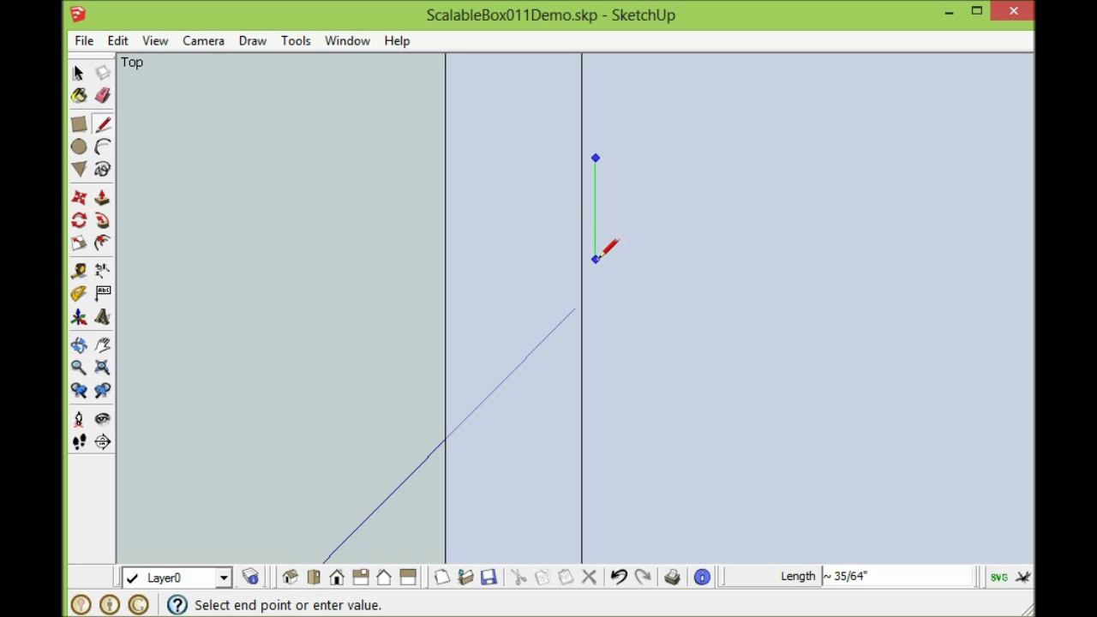
{"action": "left_click", "coordinate": [595, 259]}
{"action": "left_click", "coordinate": [621, 258]}
{"action": "left_click", "coordinate": [621, 158]}
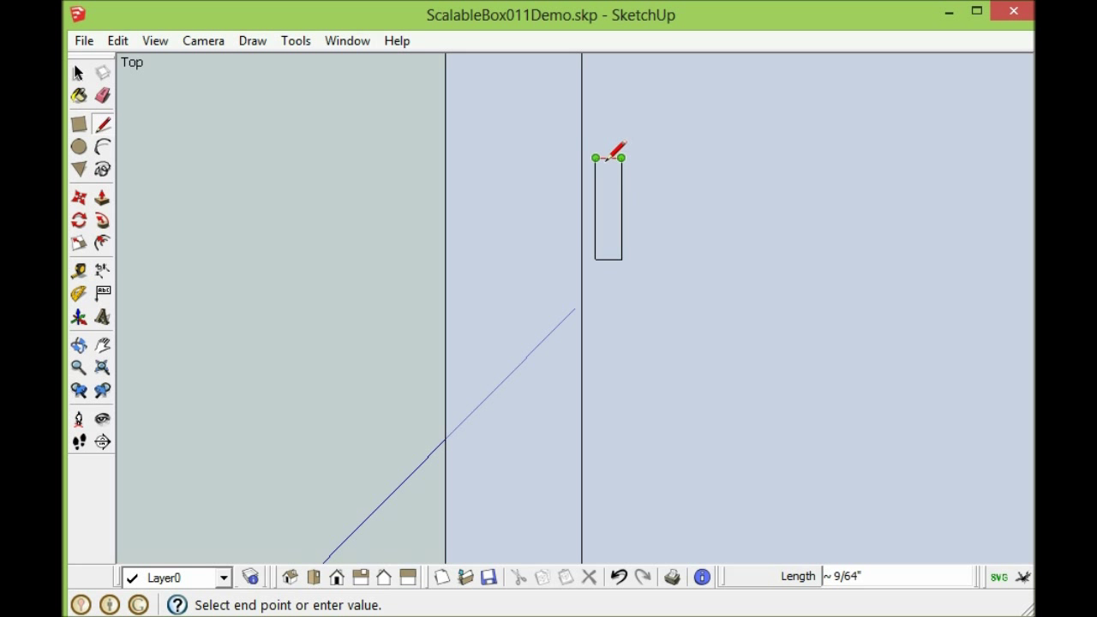
{"action": "left_click", "coordinate": [597, 158]}
{"action": "scroll", "coordinate": [543, 272], "scroll_direction": "down", "scroll_amount": 5}
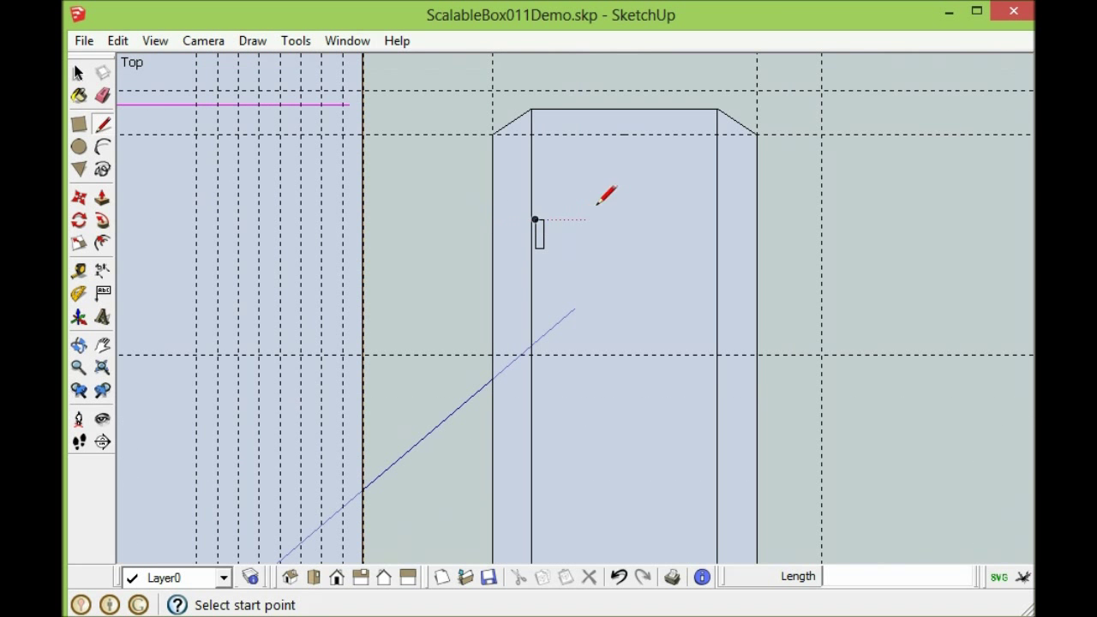
{"action": "scroll", "coordinate": [676, 181], "scroll_direction": "down", "scroll_amount": 3}
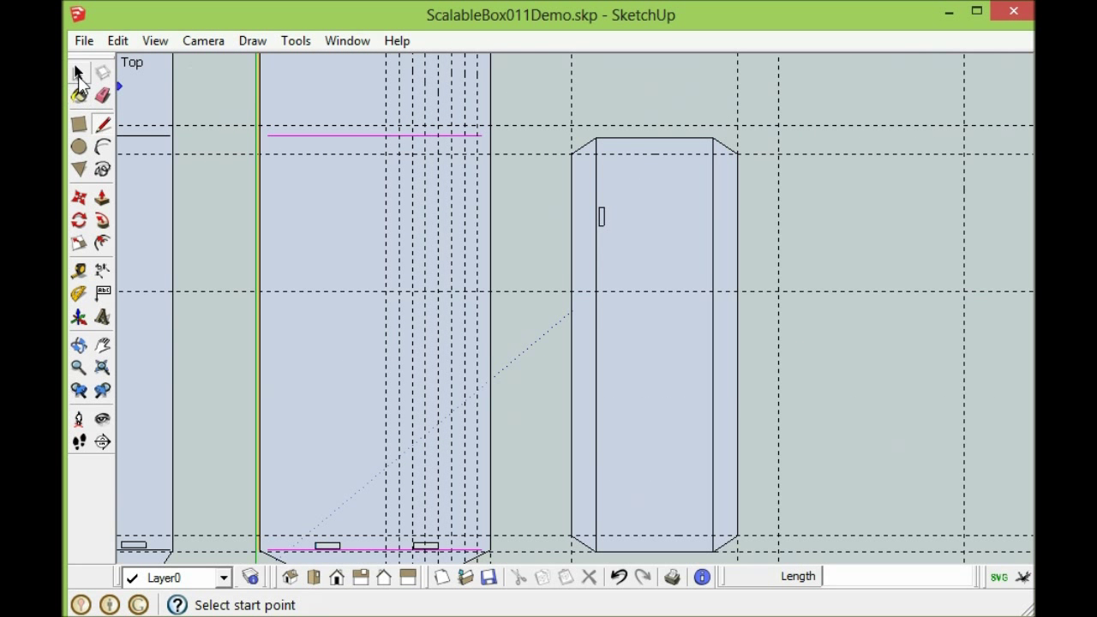
{"action": "left_click", "coordinate": [77, 72]}
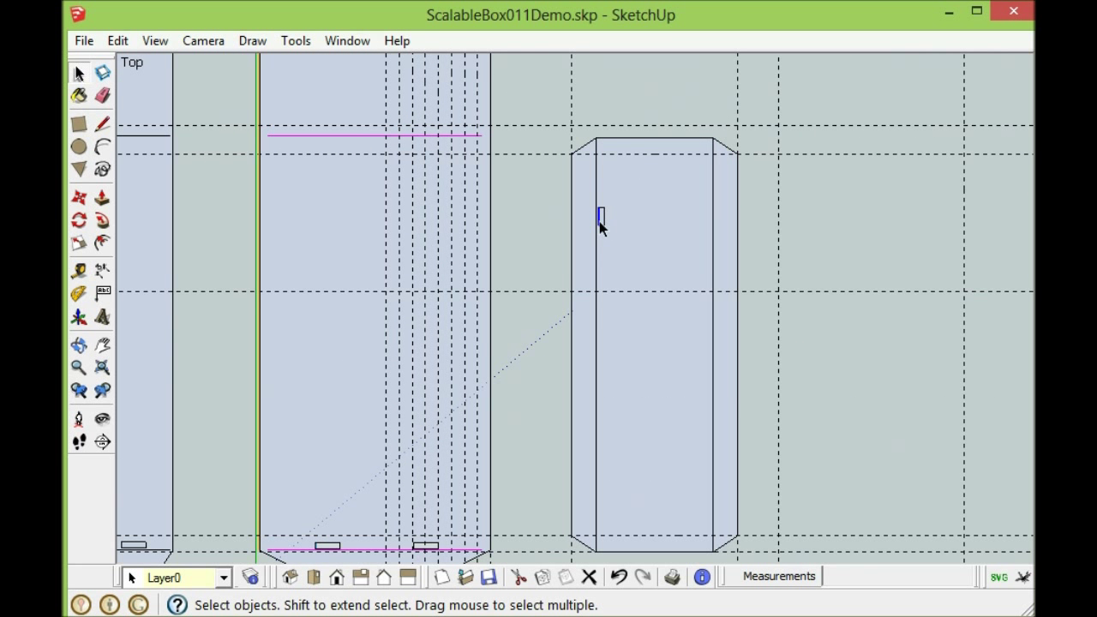
Copy the slot rectangle along the red axis to the panel's upper right edge.
{"action": "left_click", "coordinate": [601, 223]}
{"action": "scroll", "coordinate": [602, 221], "scroll_direction": "up", "scroll_amount": 5}
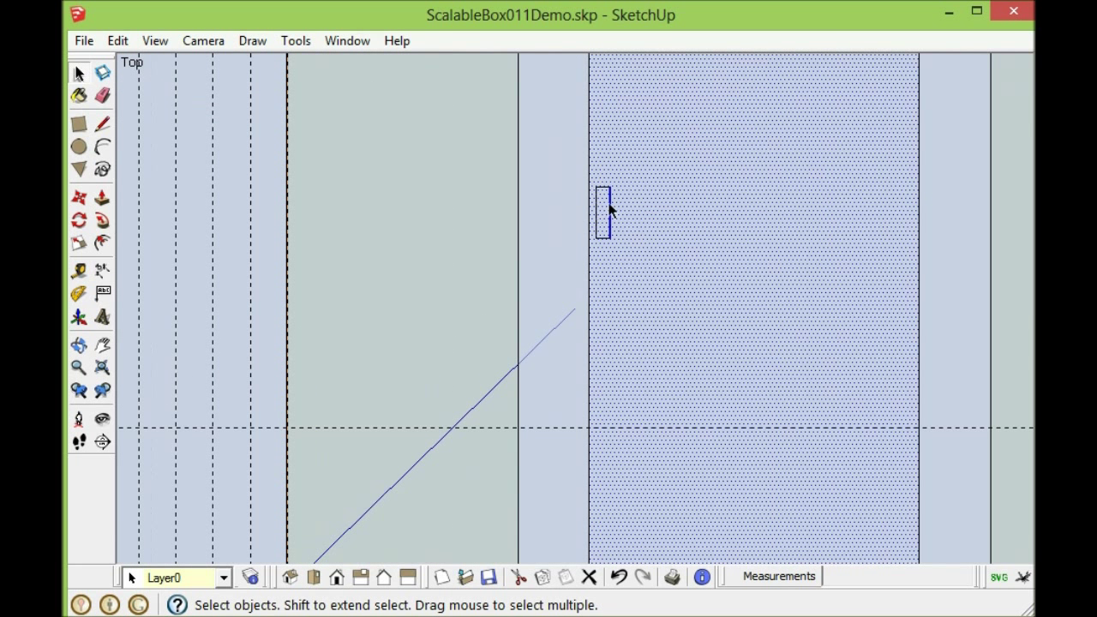
{"action": "left_click", "coordinate": [601, 220]}
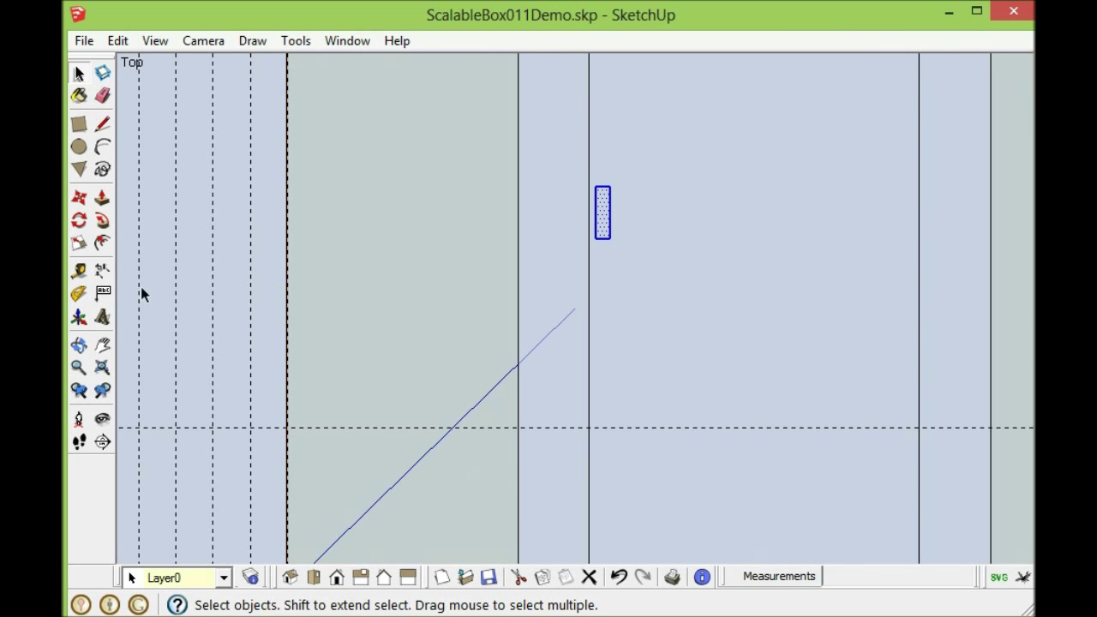
{"action": "left_click", "coordinate": [79, 197]}
{"action": "left_click", "coordinate": [599, 233]}
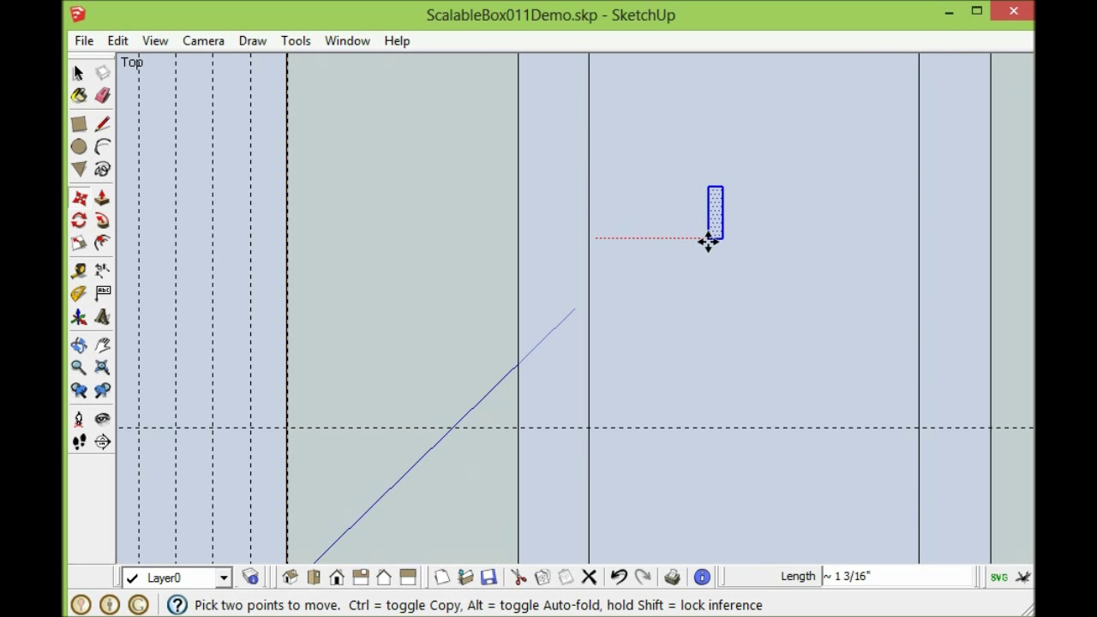
{"action": "key", "text": "ctrl"}
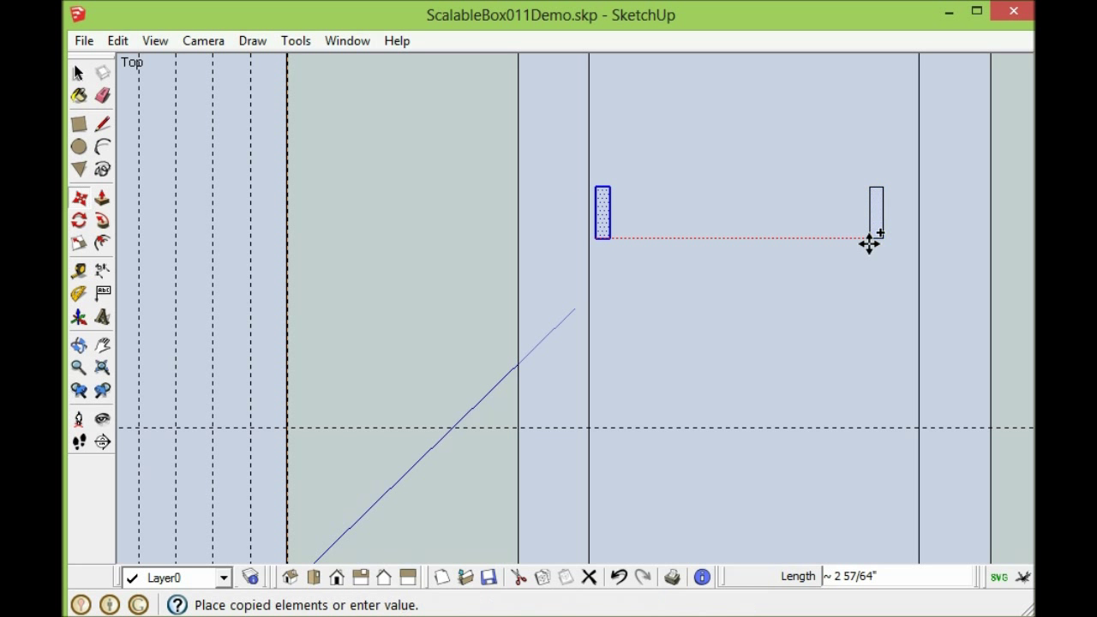
{"action": "key", "text": "ctrl"}
{"action": "key", "text": "ctrl"}
{"action": "key", "text": "ctrl"}
{"action": "key", "text": "ctrl"}
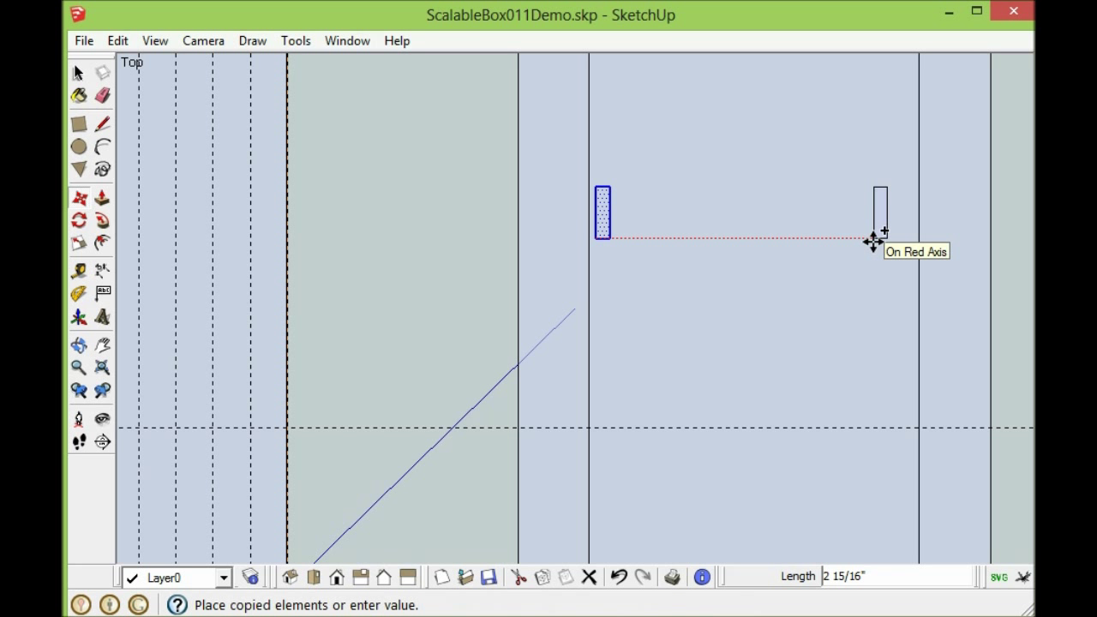
{"action": "left_click", "coordinate": [893, 243]}
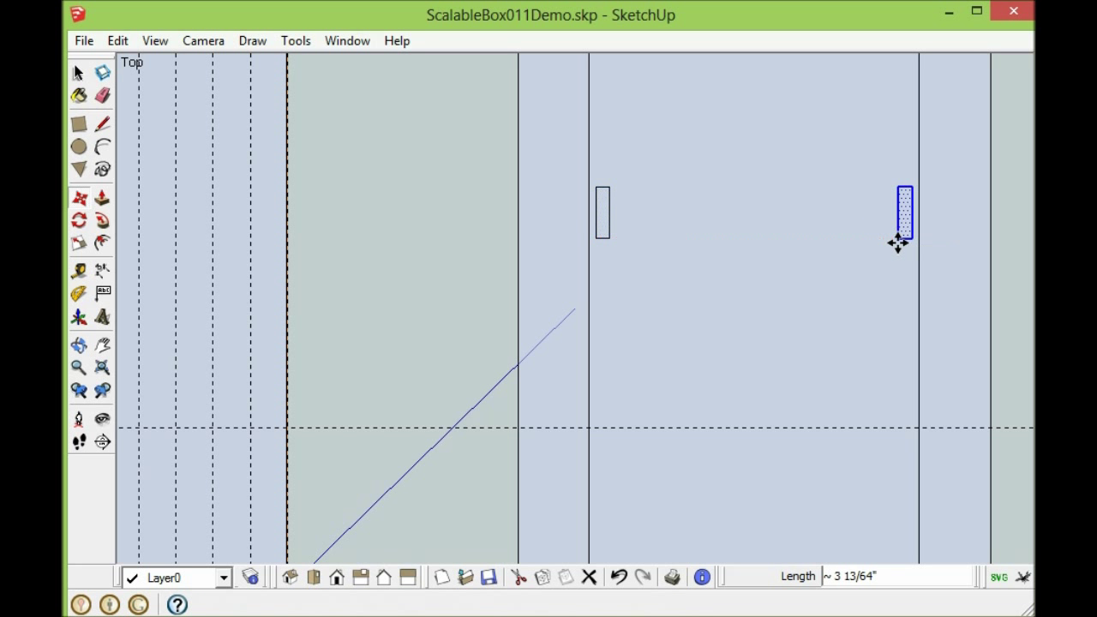
{"action": "scroll", "coordinate": [594, 251], "scroll_direction": "down", "scroll_amount": 2}
{"action": "scroll", "coordinate": [594, 249], "scroll_direction": "down", "scroll_amount": 1}
{"action": "scroll", "coordinate": [754, 172], "scroll_direction": "down", "scroll_amount": 1}
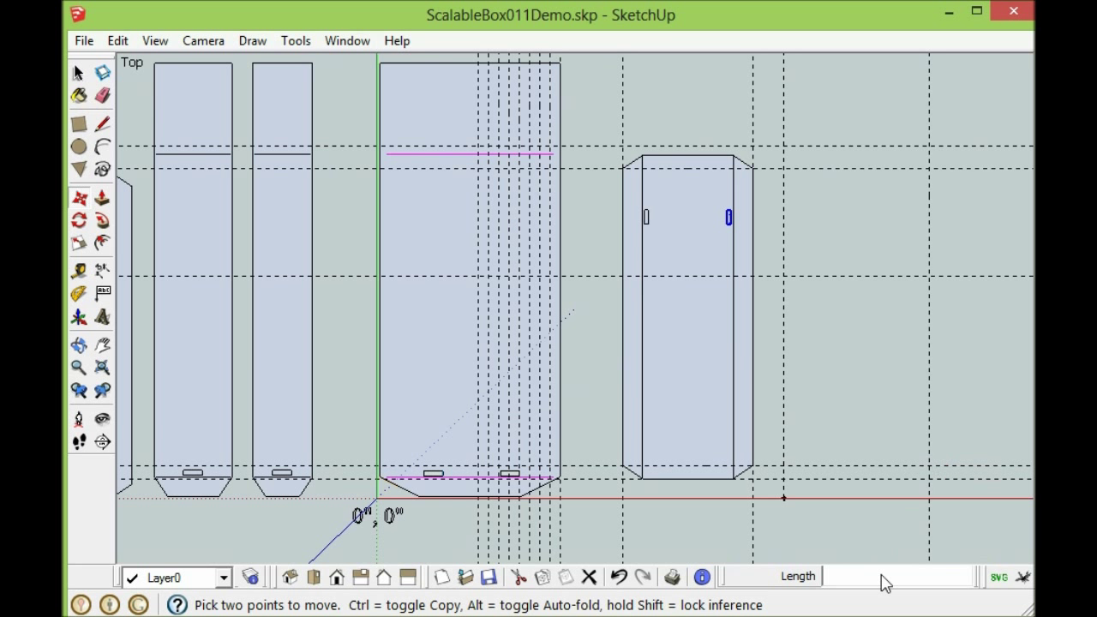
{"action": "scroll", "coordinate": [894, 413], "scroll_direction": "down", "scroll_amount": 2}
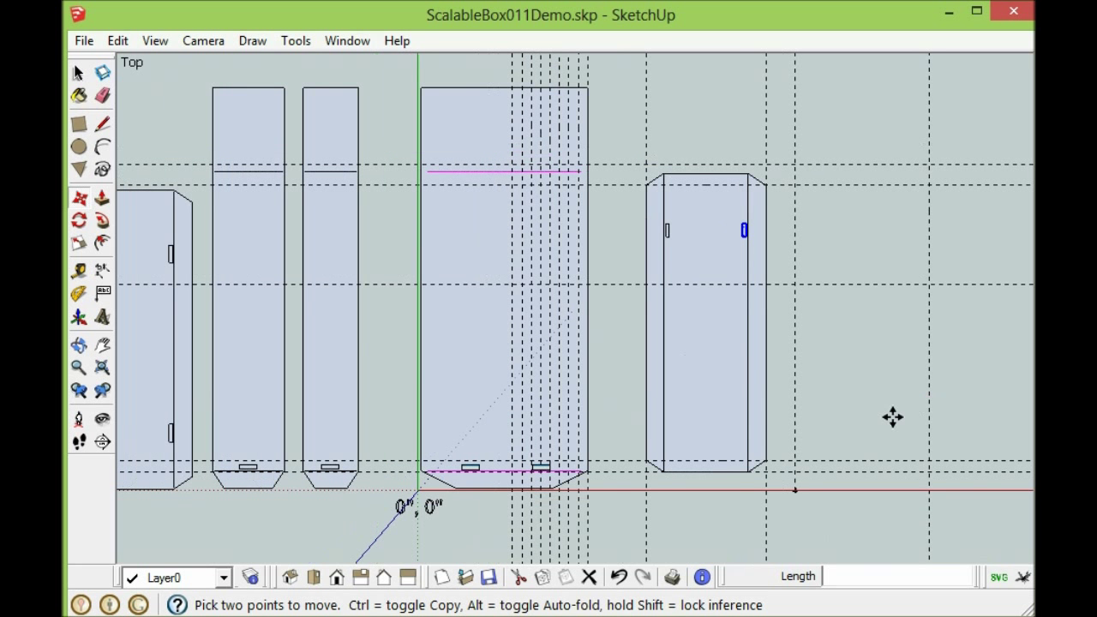
{"action": "left_click", "coordinate": [77, 73]}
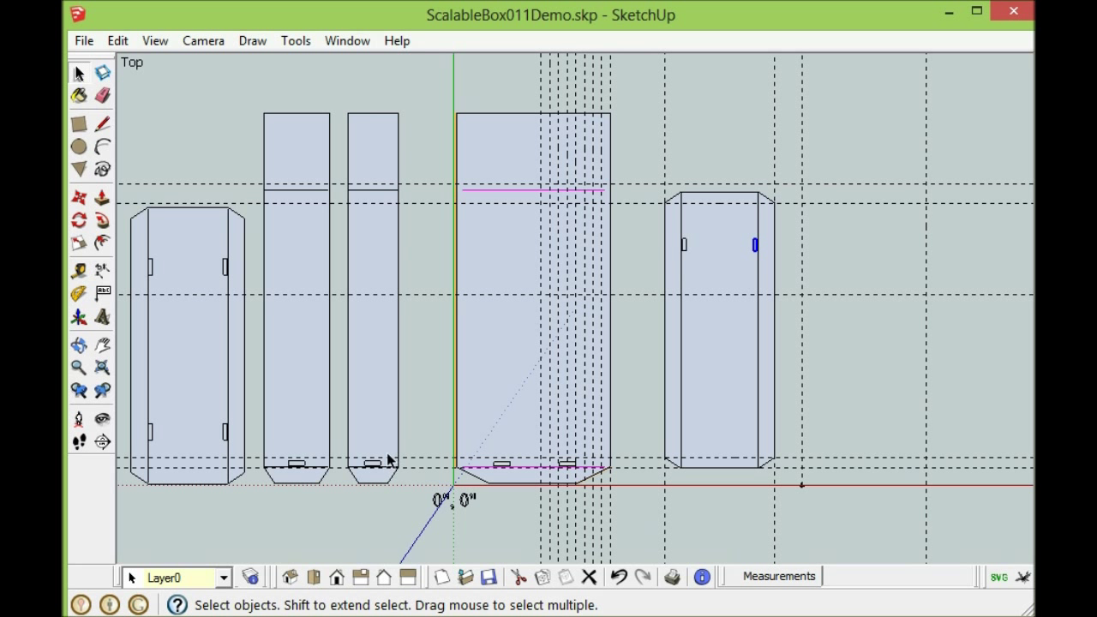
{"action": "left_click", "coordinate": [102, 124]}
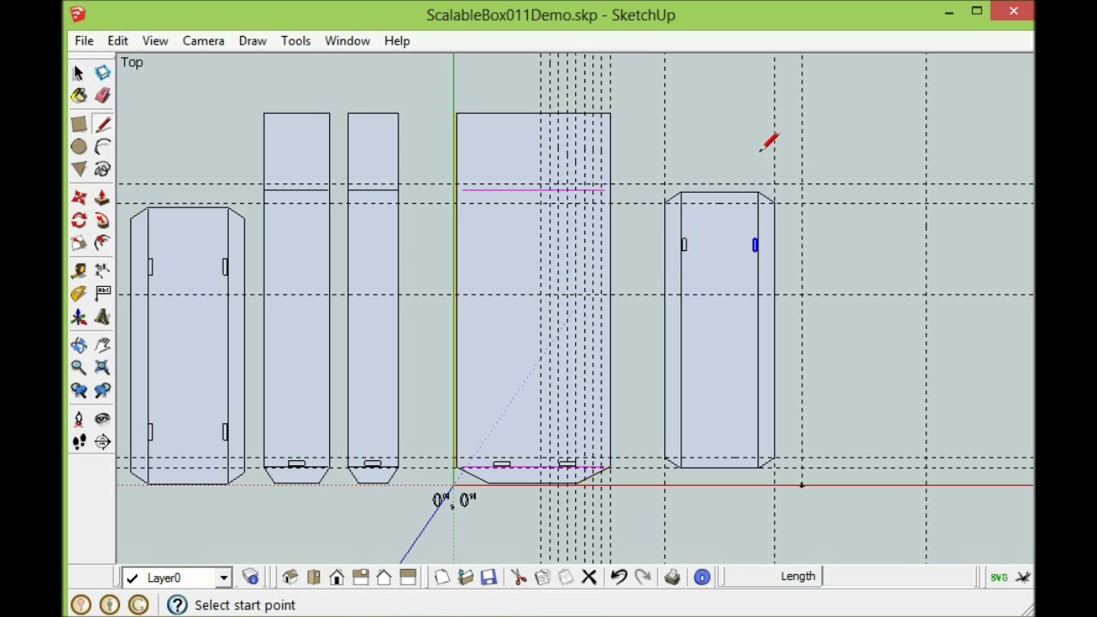
Trace a stepped outline right of the panels, ending in a 12.5-inch vertical edge.
{"action": "left_click", "coordinate": [898, 113]}
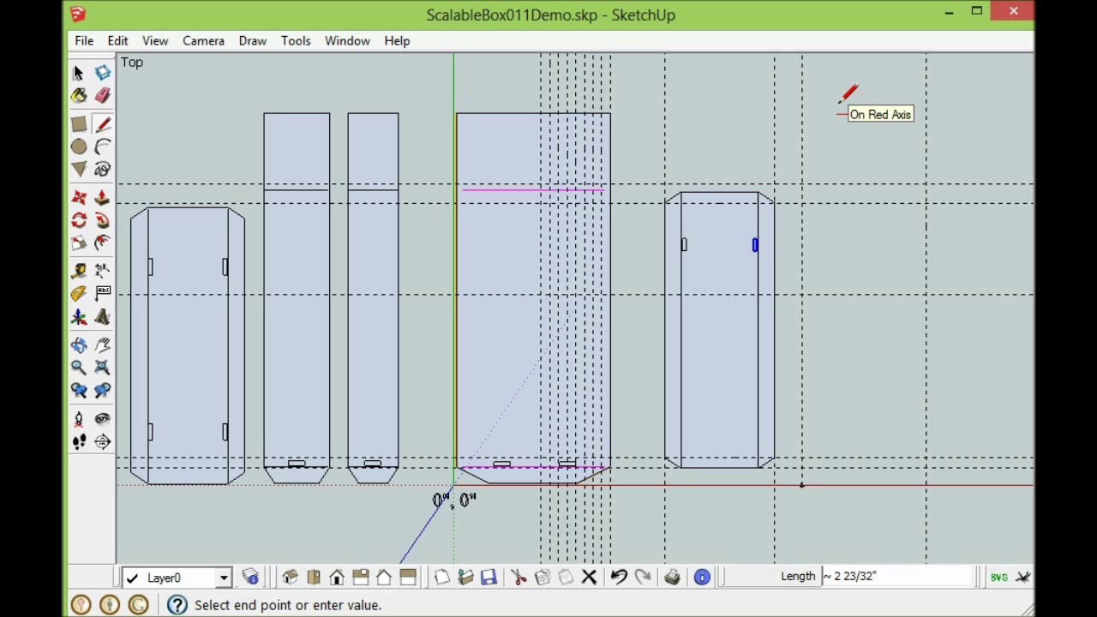
{"action": "type", "text": "5c"}
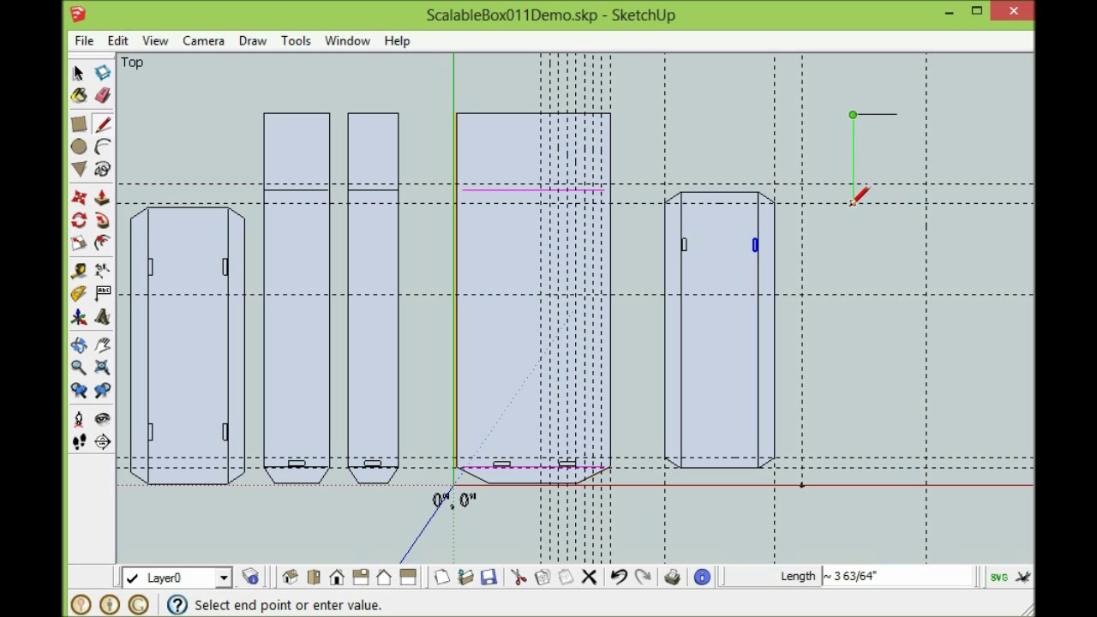
{"action": "type", "text": "3.5"}
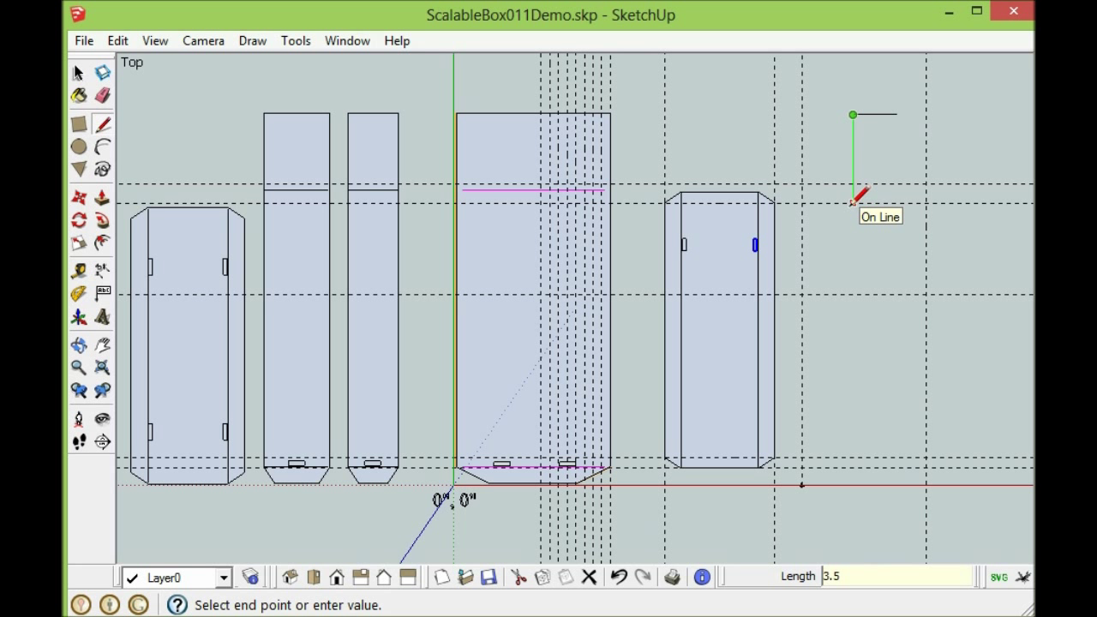
{"action": "key", "text": "Return"}
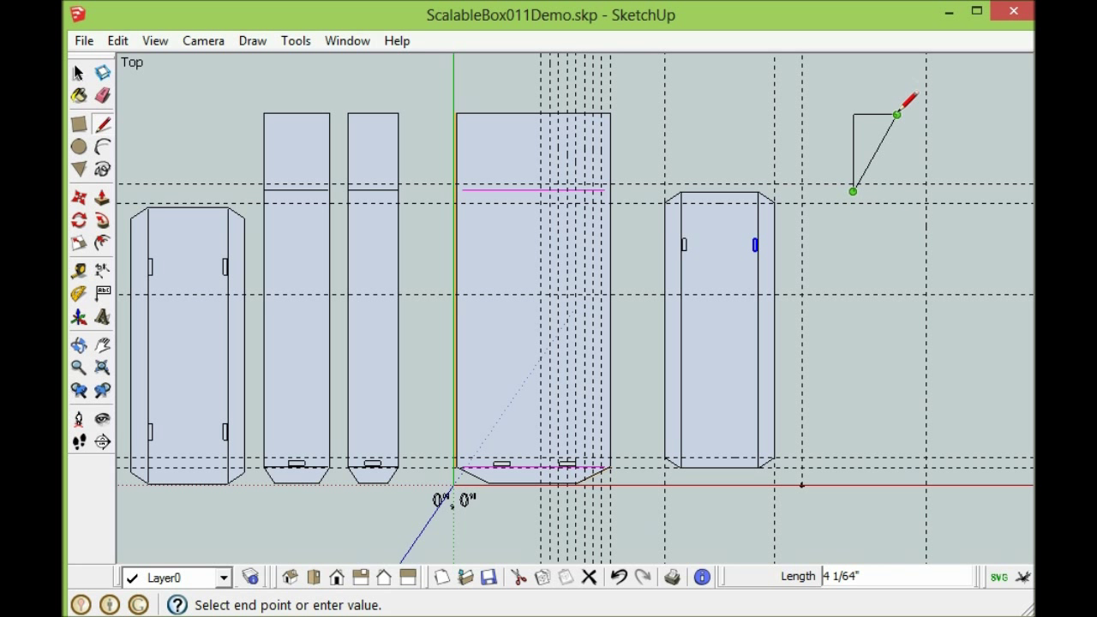
{"action": "left_click", "coordinate": [896, 191]}
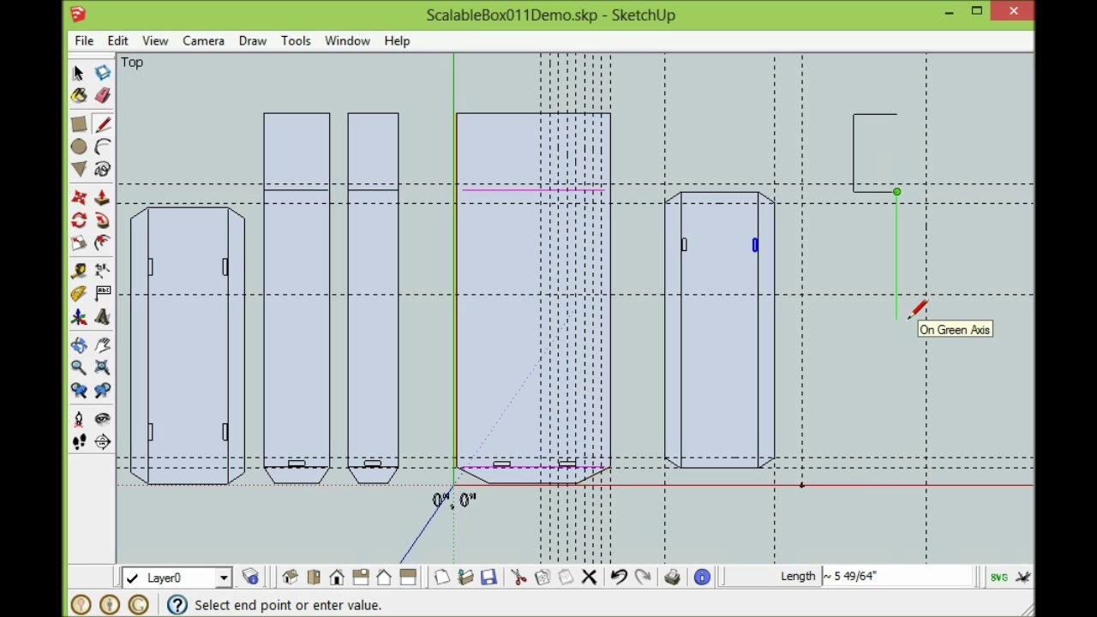
{"action": "type", "text": "12.5"}
{"action": "key", "text": "Return"}
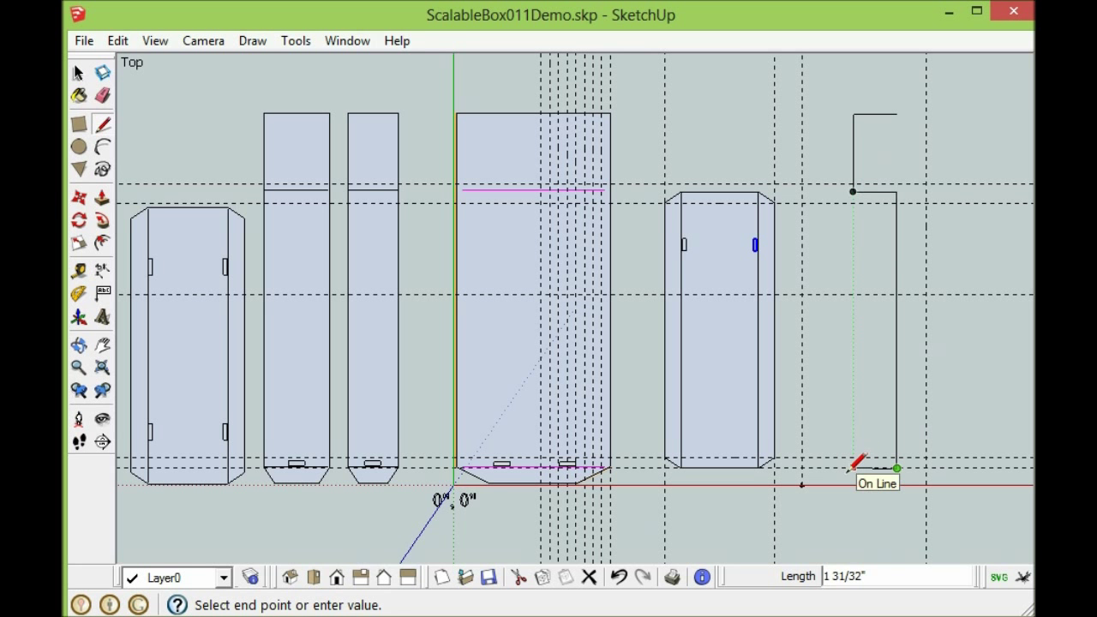
{"action": "scroll", "coordinate": [847, 470], "scroll_direction": "up", "scroll_amount": 3}
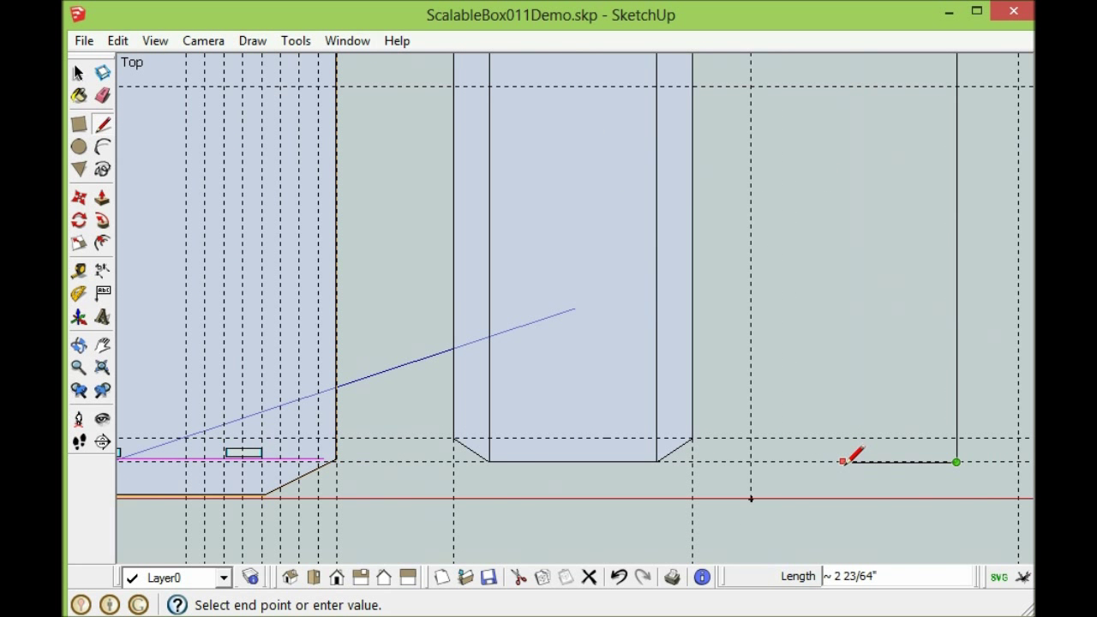
Window-select the stepped outline and move it so its bottom end snaps onto the upper guide.
{"action": "key", "text": "Escape"}
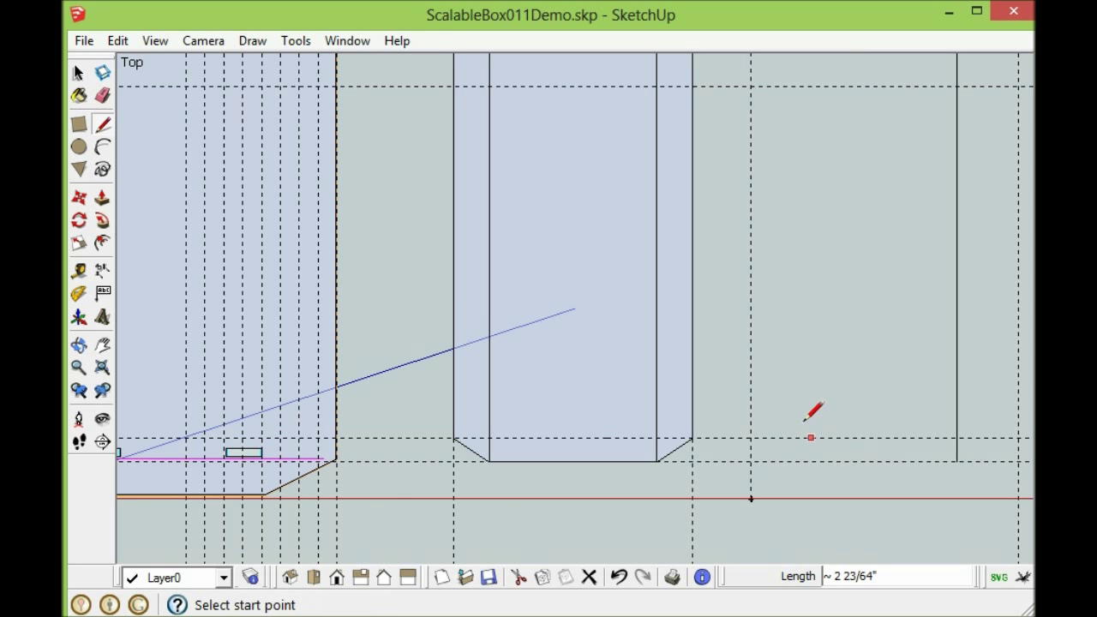
{"action": "left_click", "coordinate": [103, 95]}
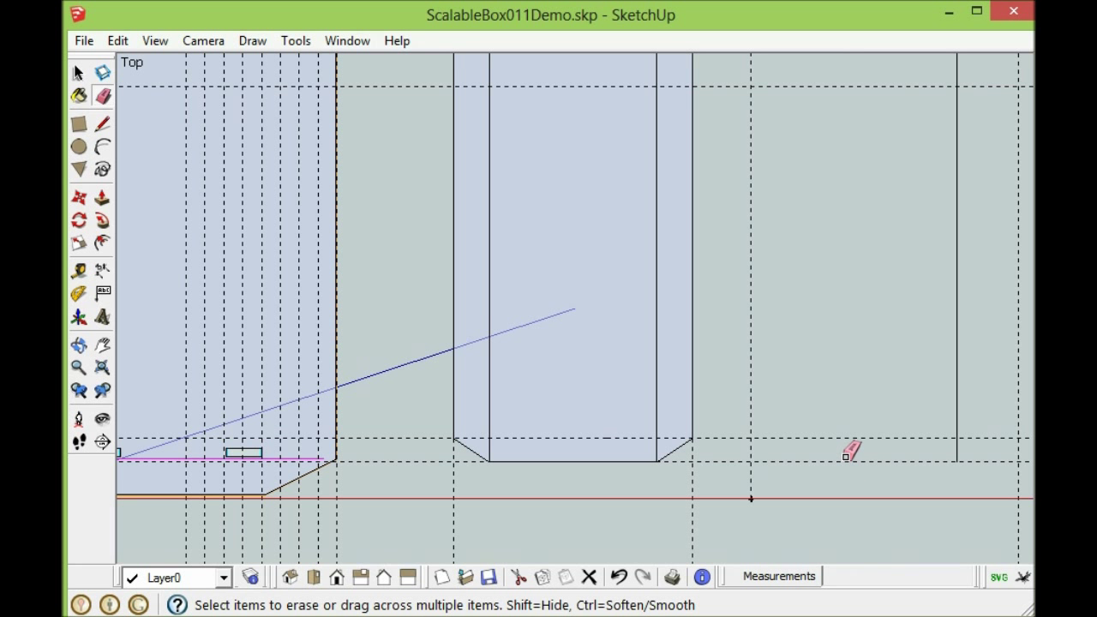
{"action": "scroll", "coordinate": [789, 537], "scroll_direction": "down", "scroll_amount": 1}
{"action": "scroll", "coordinate": [790, 537], "scroll_direction": "down", "scroll_amount": 4}
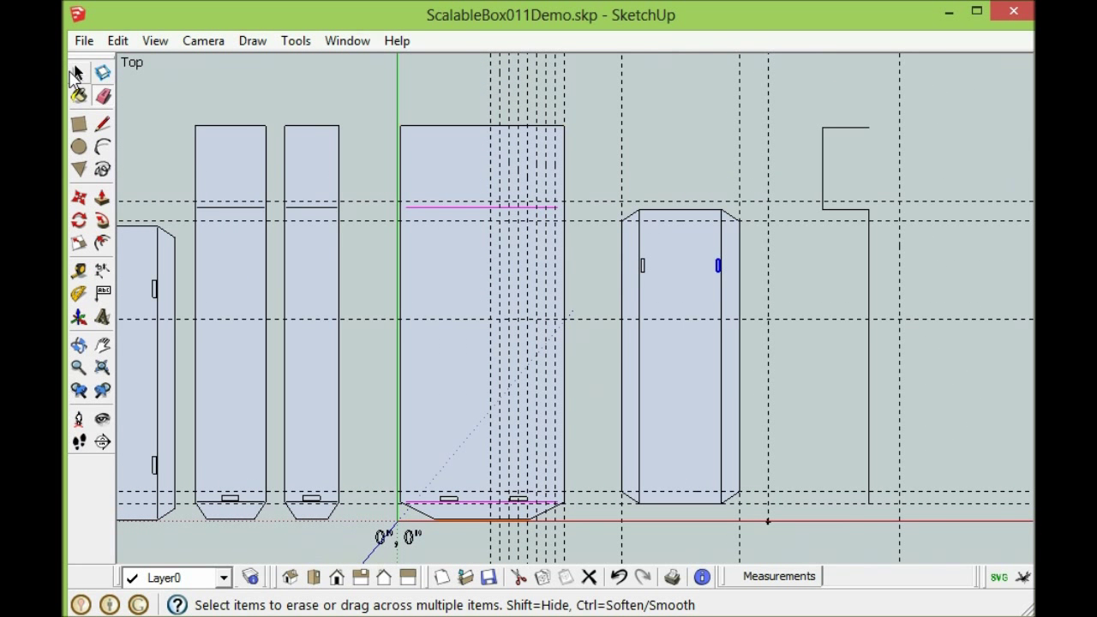
{"action": "left_click", "coordinate": [77, 74]}
{"action": "left_click_drag", "start_coordinate": [791, 101], "coordinate": [892, 530]}
{"action": "left_click", "coordinate": [78, 197]}
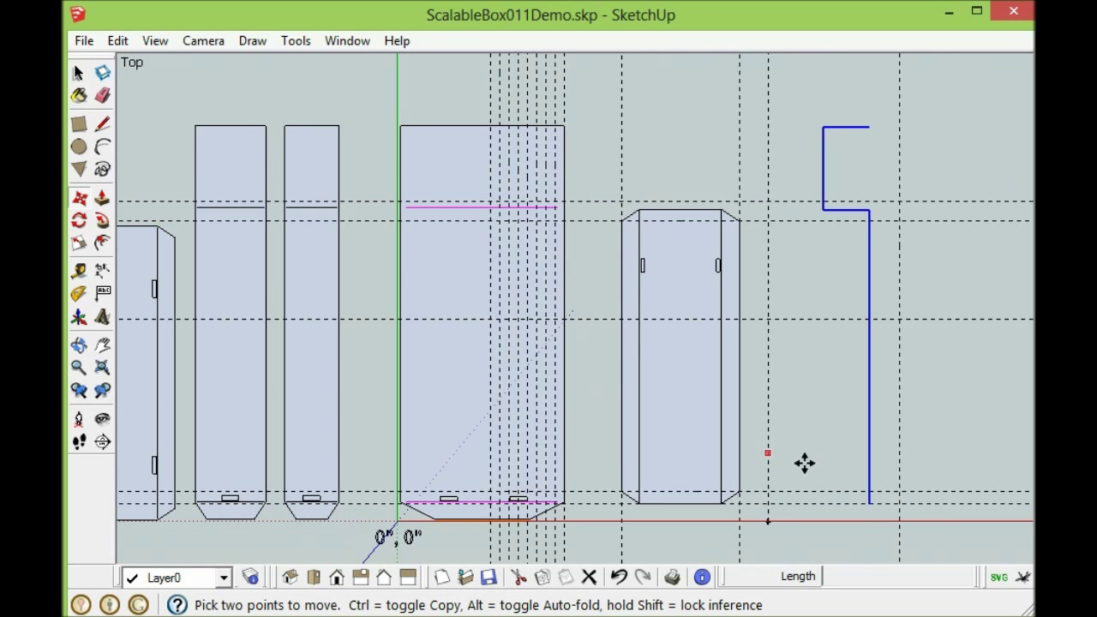
{"action": "scroll", "coordinate": [942, 507], "scroll_direction": "up", "scroll_amount": 4}
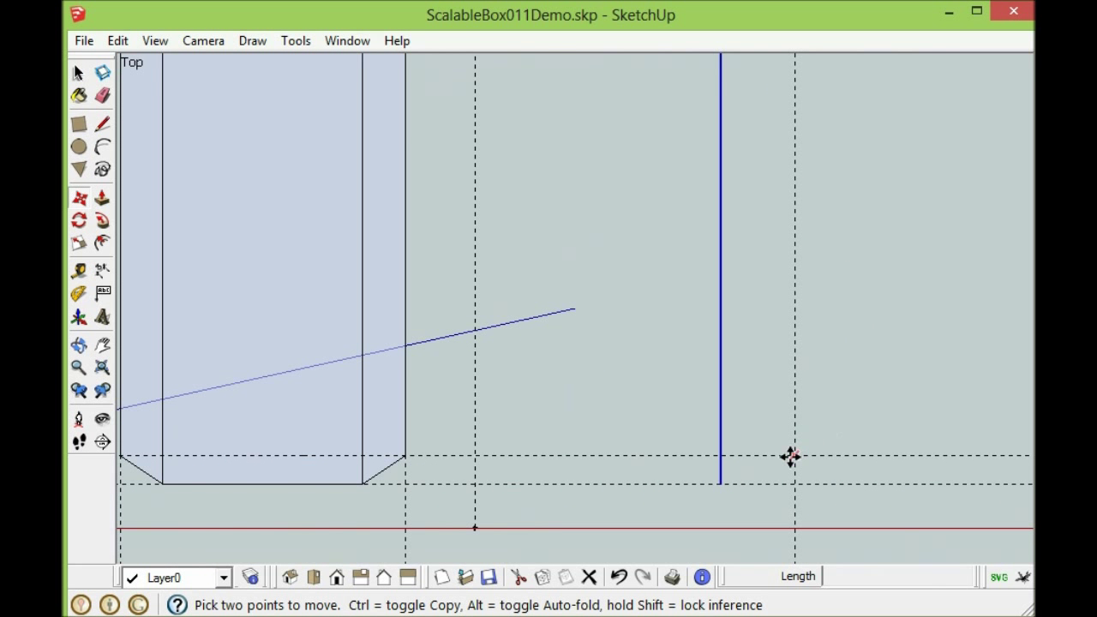
{"action": "left_click", "coordinate": [719, 483]}
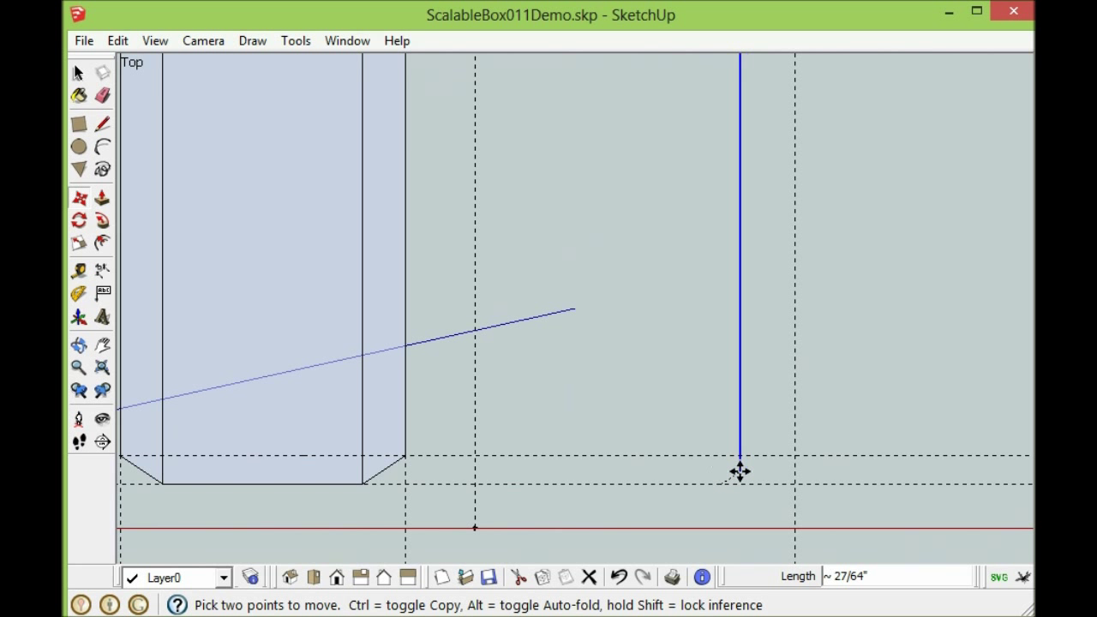
{"action": "left_click", "coordinate": [722, 454]}
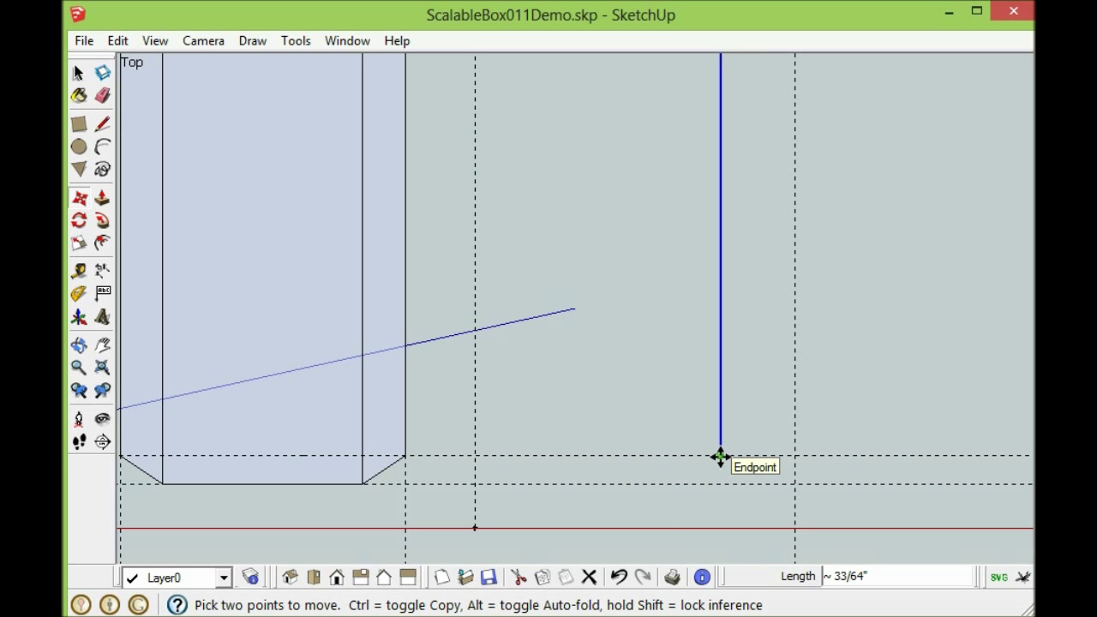
{"action": "scroll", "coordinate": [820, 496], "scroll_direction": "down", "scroll_amount": 3}
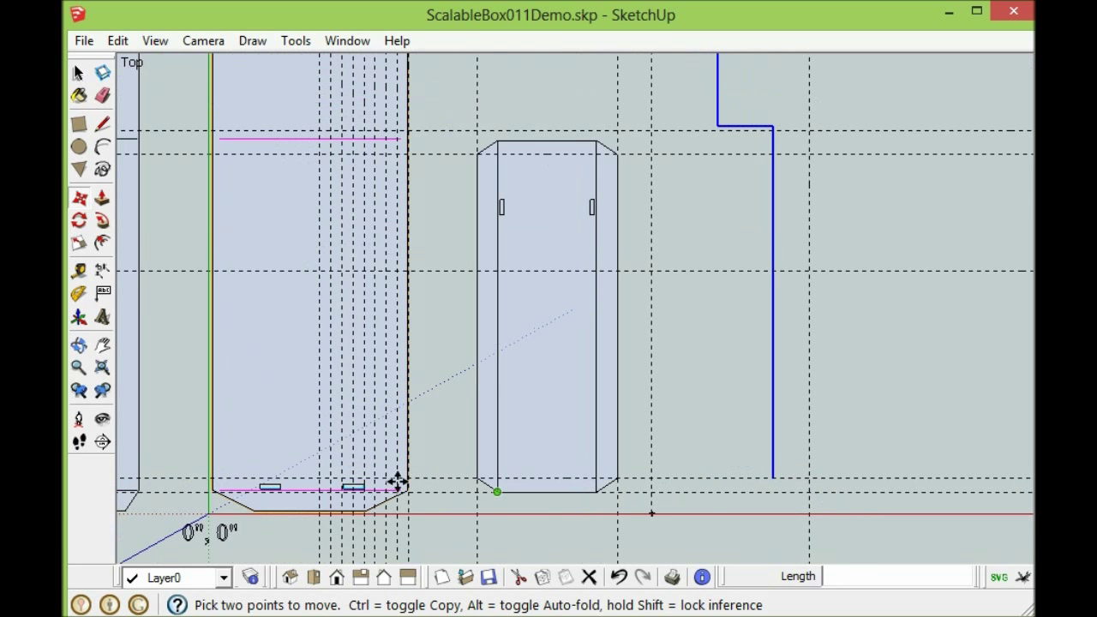
Close the outline with bottom and left edges, then add the top section's right edge.
{"action": "scroll", "coordinate": [753, 518], "scroll_direction": "down", "scroll_amount": 1}
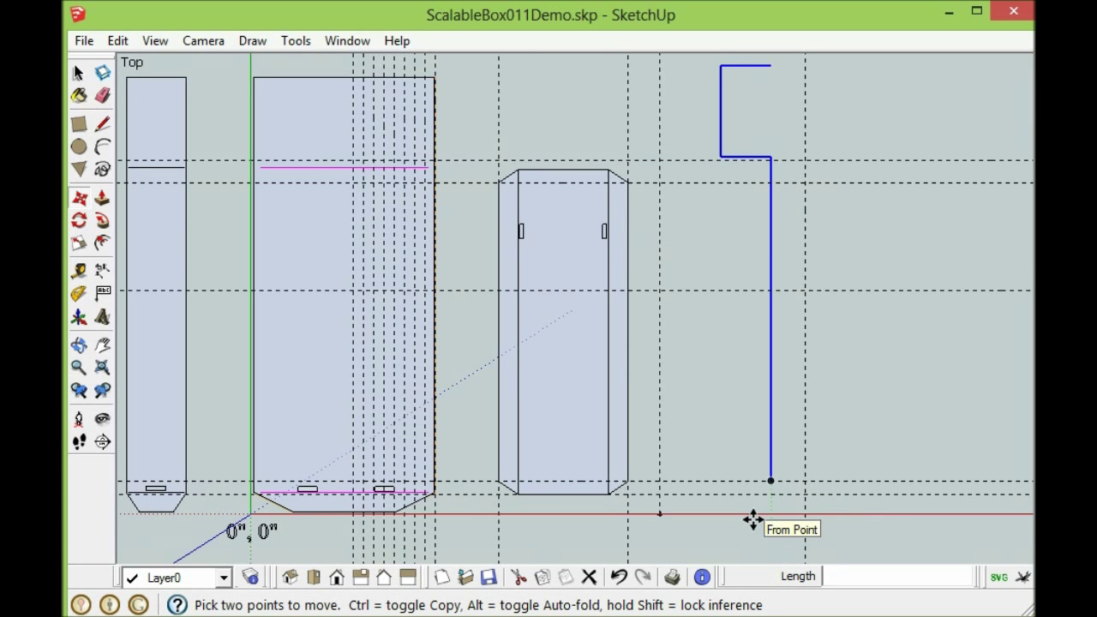
{"action": "left_click", "coordinate": [102, 125]}
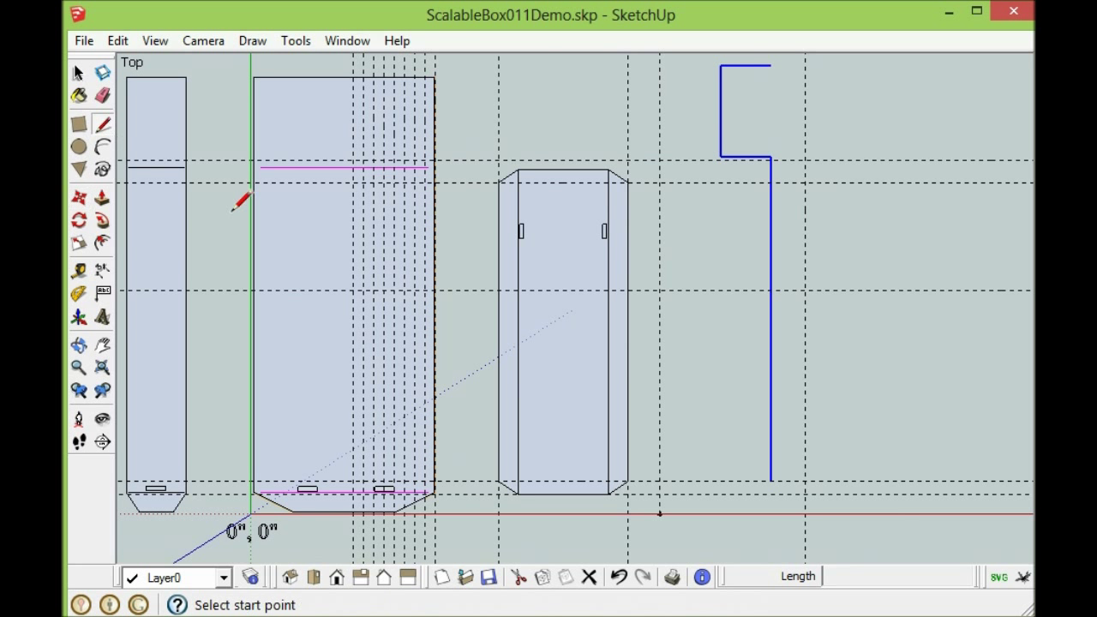
{"action": "left_click", "coordinate": [771, 480]}
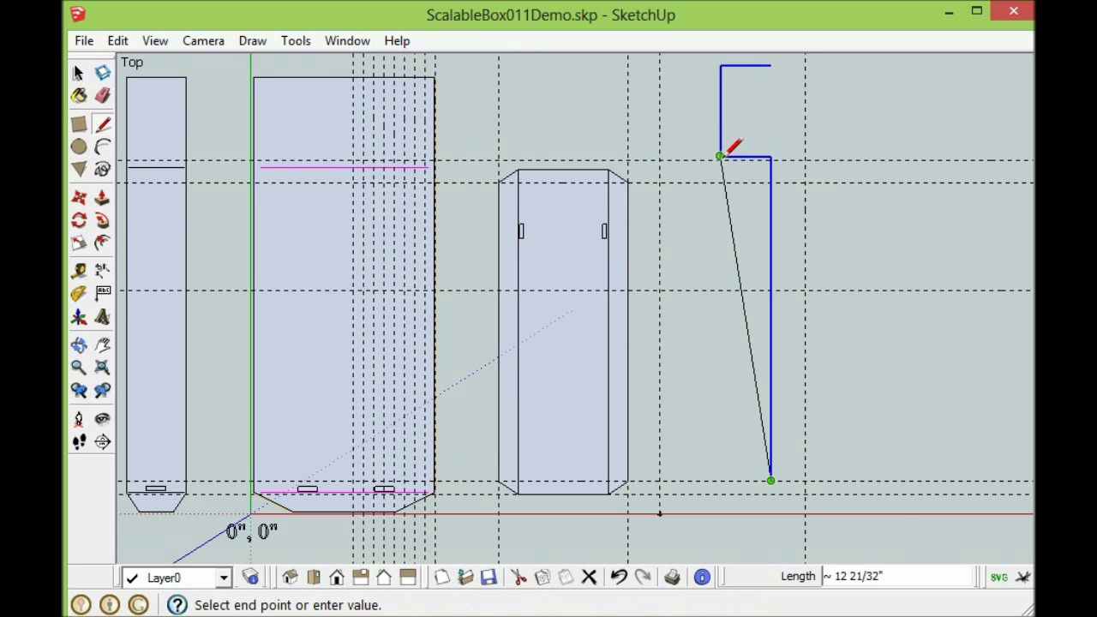
{"action": "left_click", "coordinate": [719, 480]}
{"action": "left_click", "coordinate": [720, 157]}
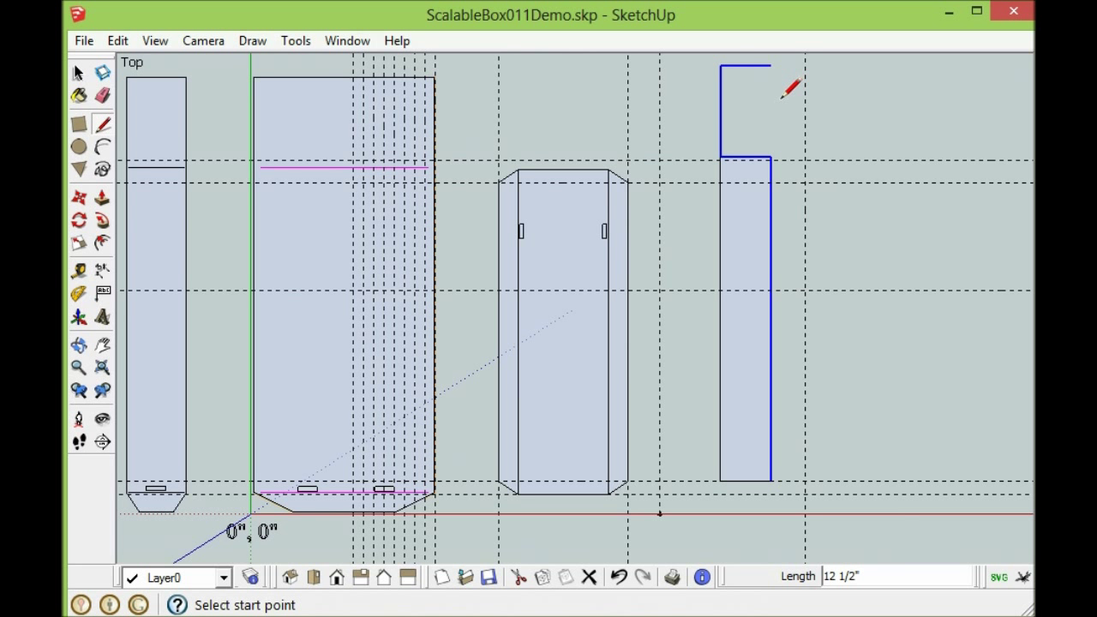
{"action": "left_click", "coordinate": [771, 65]}
{"action": "left_click", "coordinate": [770, 156]}
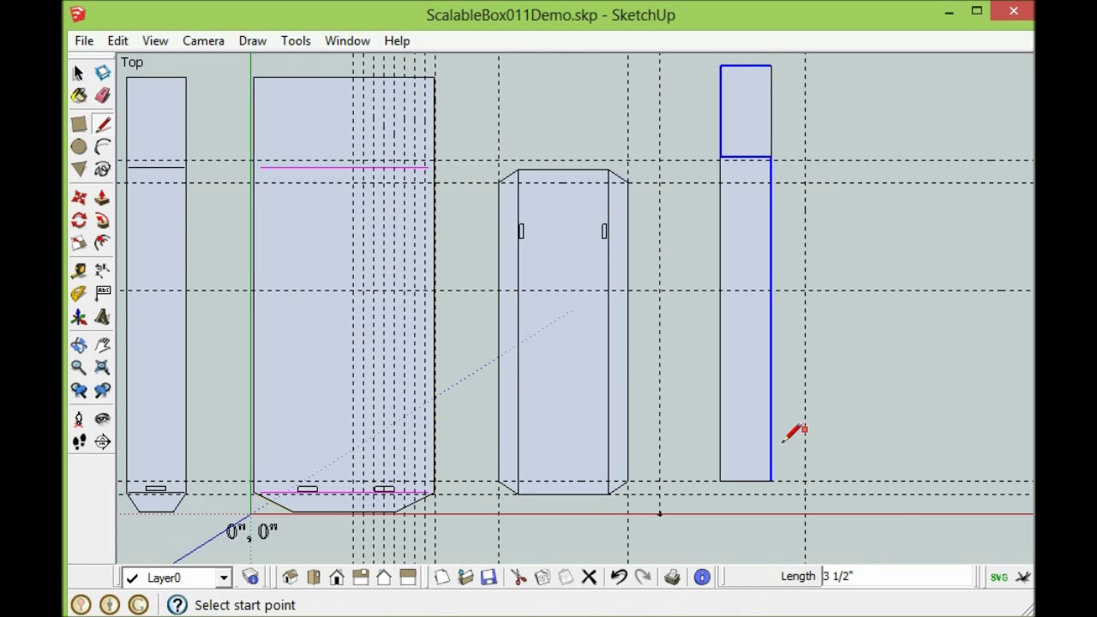
{"action": "scroll", "coordinate": [711, 407], "scroll_direction": "down", "scroll_amount": 2}
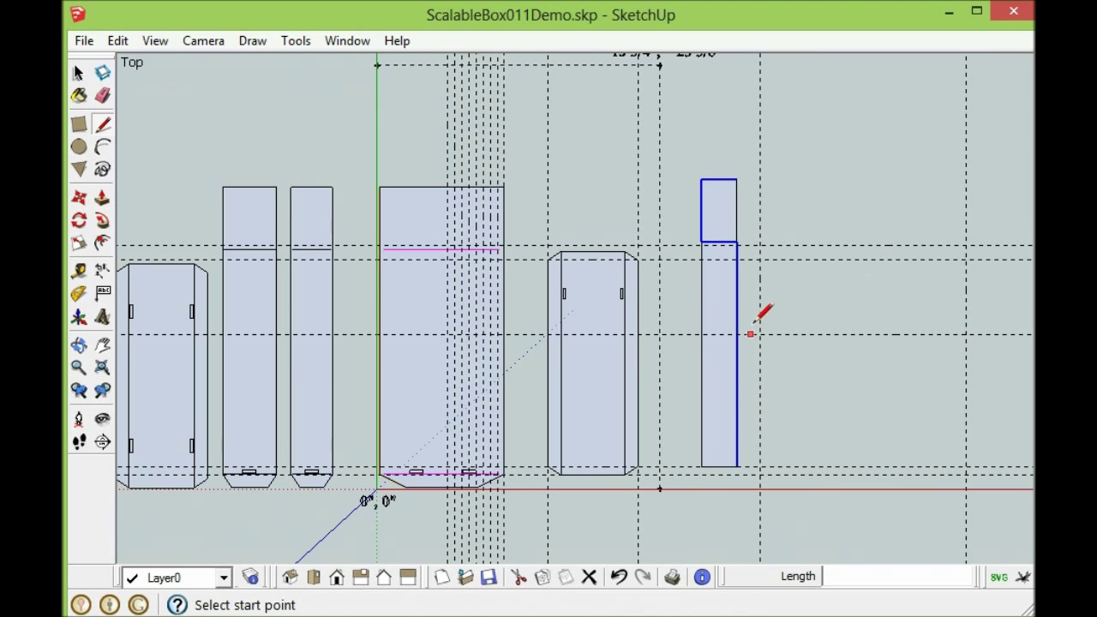
{"action": "scroll", "coordinate": [739, 237], "scroll_direction": "up", "scroll_amount": 3}
{"action": "scroll", "coordinate": [582, 151], "scroll_direction": "down", "scroll_amount": 3}
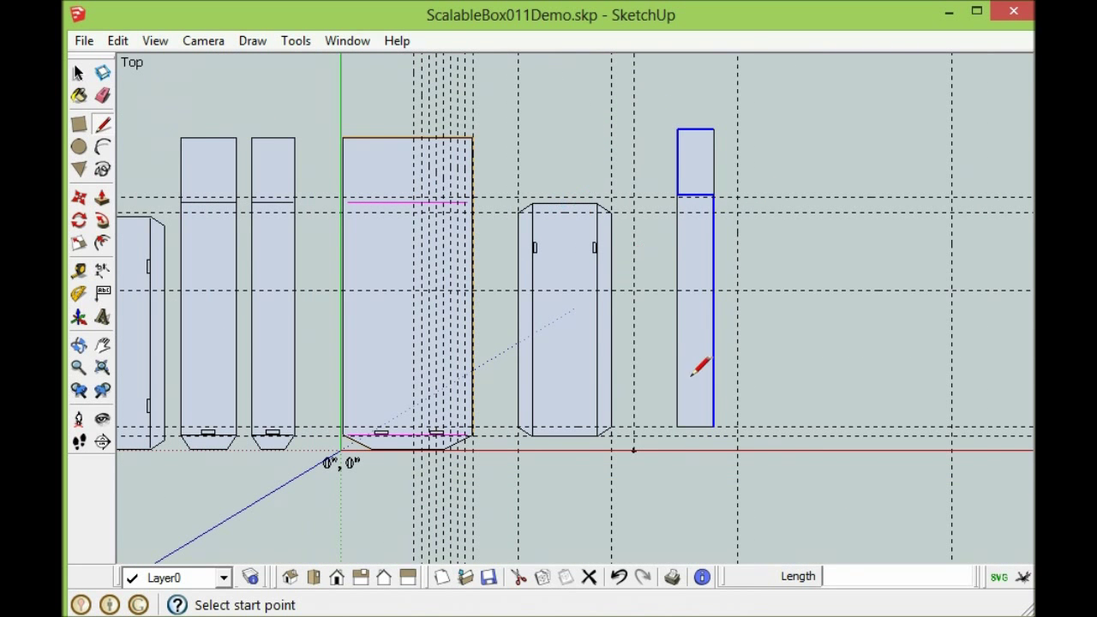
Draw a tapered tab with two slanted sides beneath the new tall panel's bottom edge.
{"action": "scroll", "coordinate": [701, 463], "scroll_direction": "up", "scroll_amount": 4}
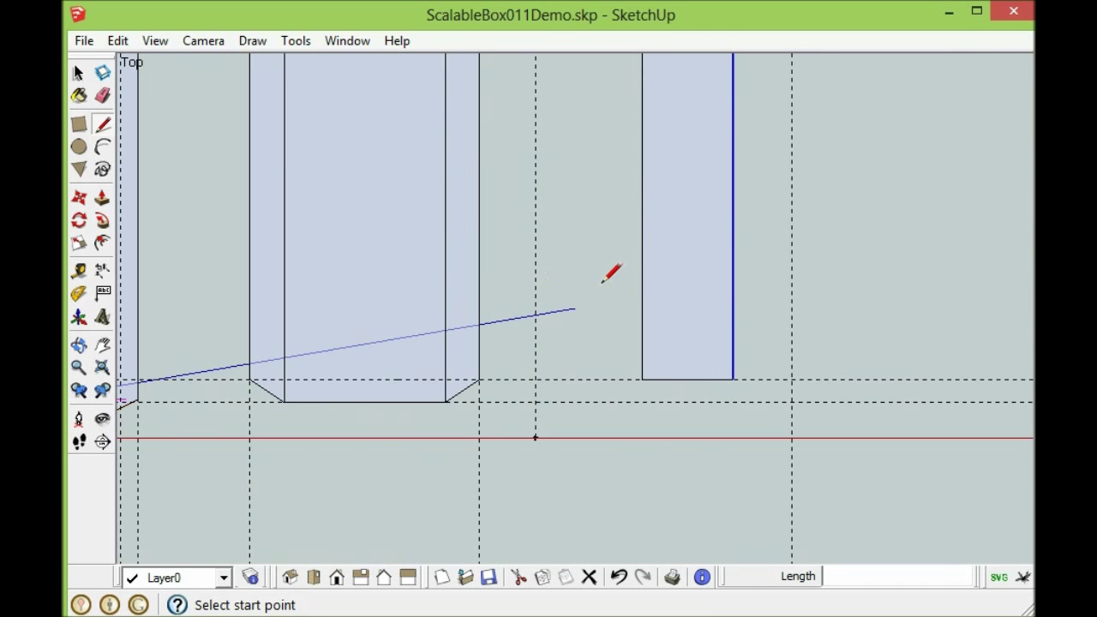
{"action": "left_click", "coordinate": [642, 379]}
{"action": "left_click", "coordinate": [656, 401]}
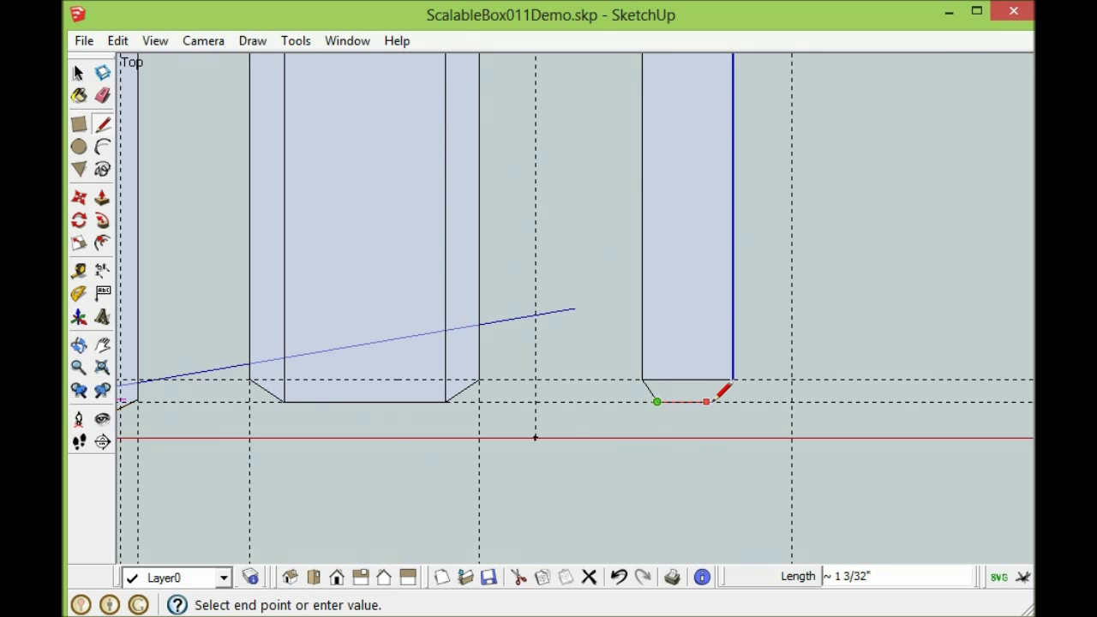
{"action": "left_click", "coordinate": [720, 401]}
{"action": "left_click", "coordinate": [733, 379]}
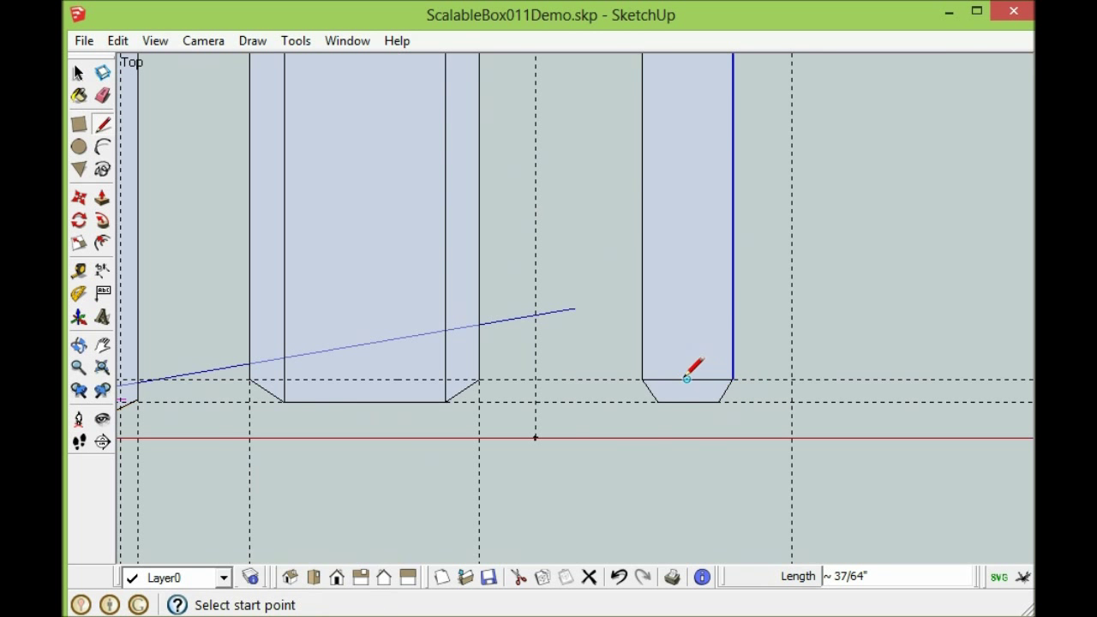
{"action": "scroll", "coordinate": [742, 377], "scroll_direction": "down", "scroll_amount": 3}
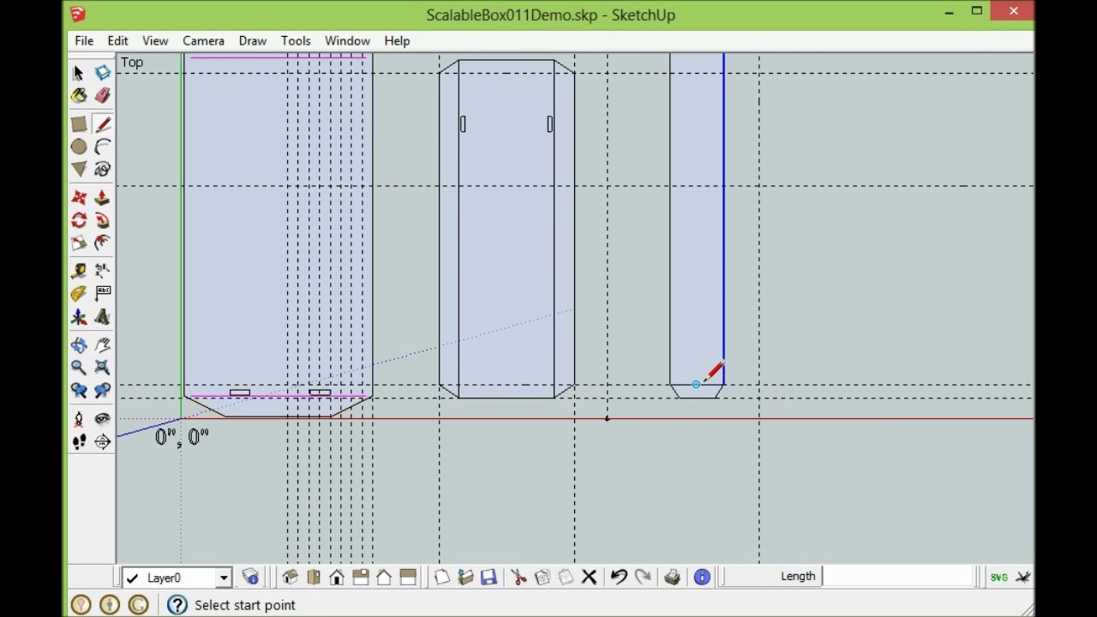
{"action": "scroll", "coordinate": [670, 429], "scroll_direction": "down", "scroll_amount": 1}
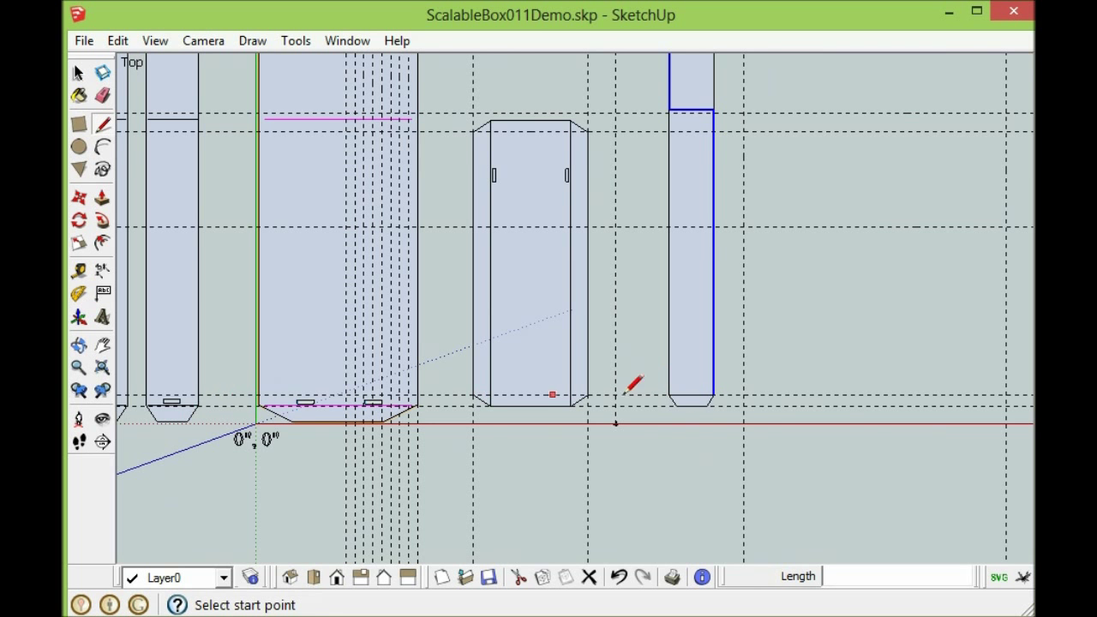
{"action": "scroll", "coordinate": [626, 391], "scroll_direction": "down", "scroll_amount": 1}
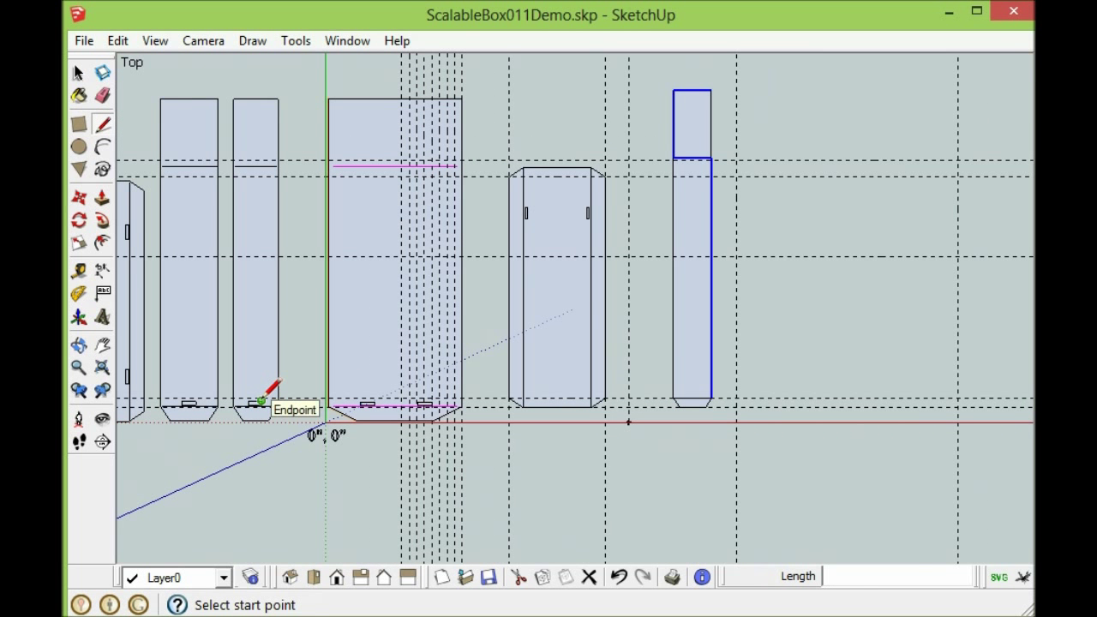
{"action": "scroll", "coordinate": [700, 329], "scroll_direction": "up", "scroll_amount": 1}
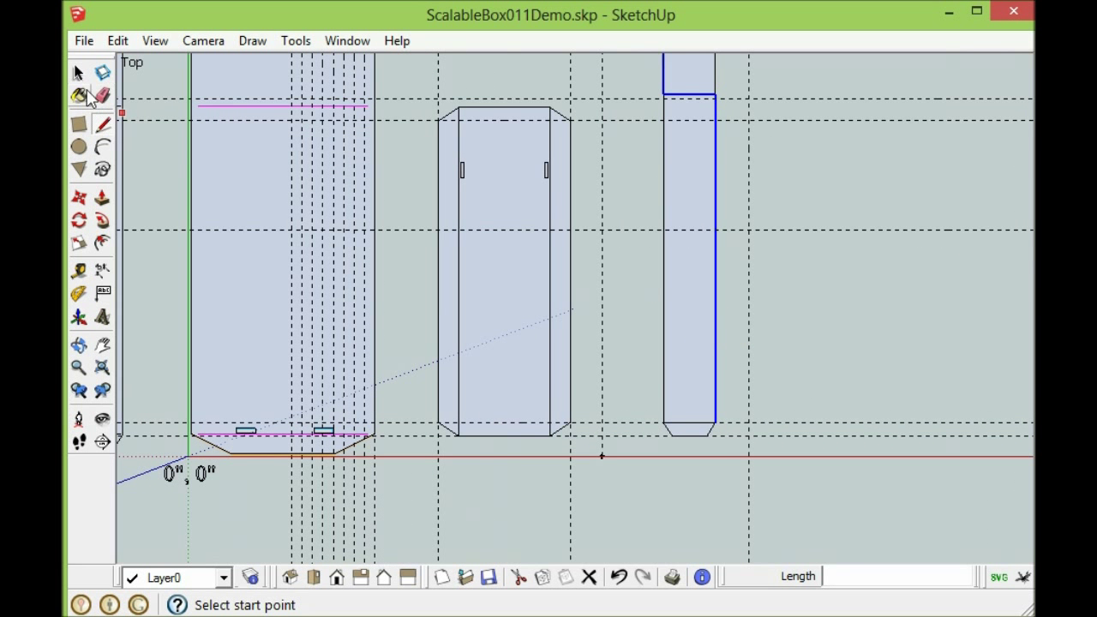
{"action": "key", "text": "space"}
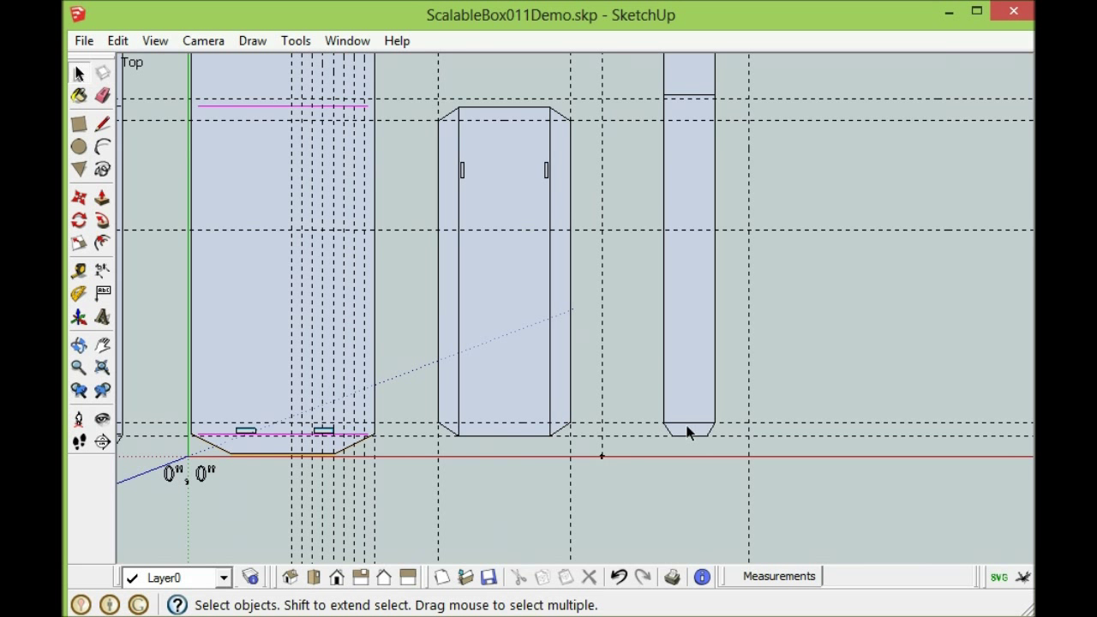
Move the middle panel's narrow right strip 1/8" to the right, then deselect it.
{"action": "scroll", "coordinate": [667, 506], "scroll_direction": "down", "scroll_amount": 1}
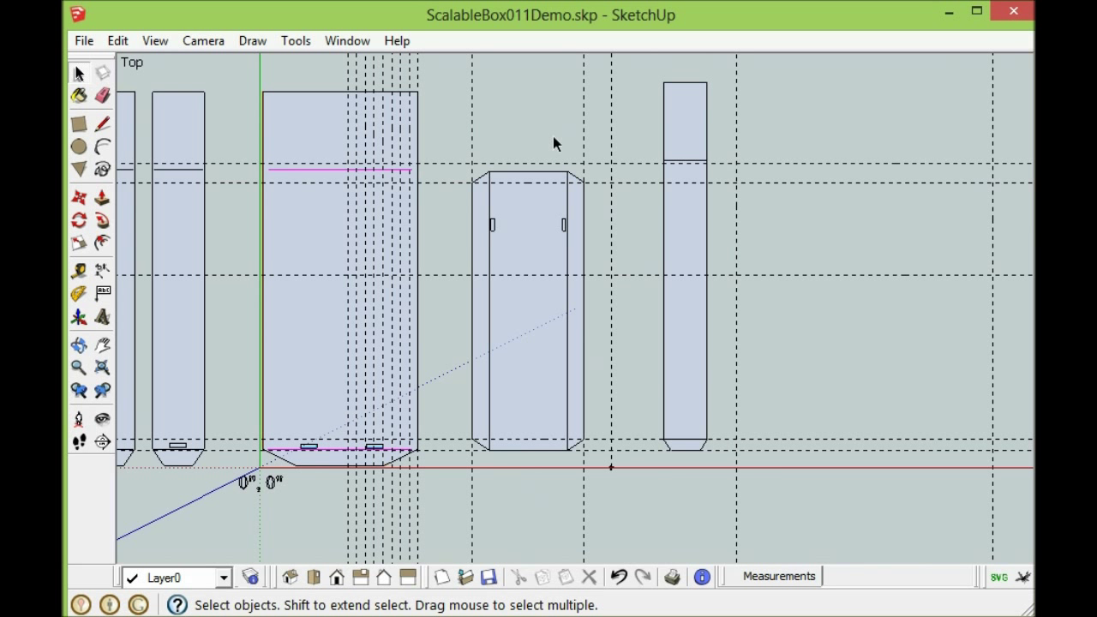
{"action": "mouse_move", "coordinate": [553, 136]}
{"action": "left_mouse_down"}
{"action": "mouse_move", "coordinate": [575, 443]}
{"action": "mouse_move", "coordinate": [598, 482]}
{"action": "left_mouse_up"}
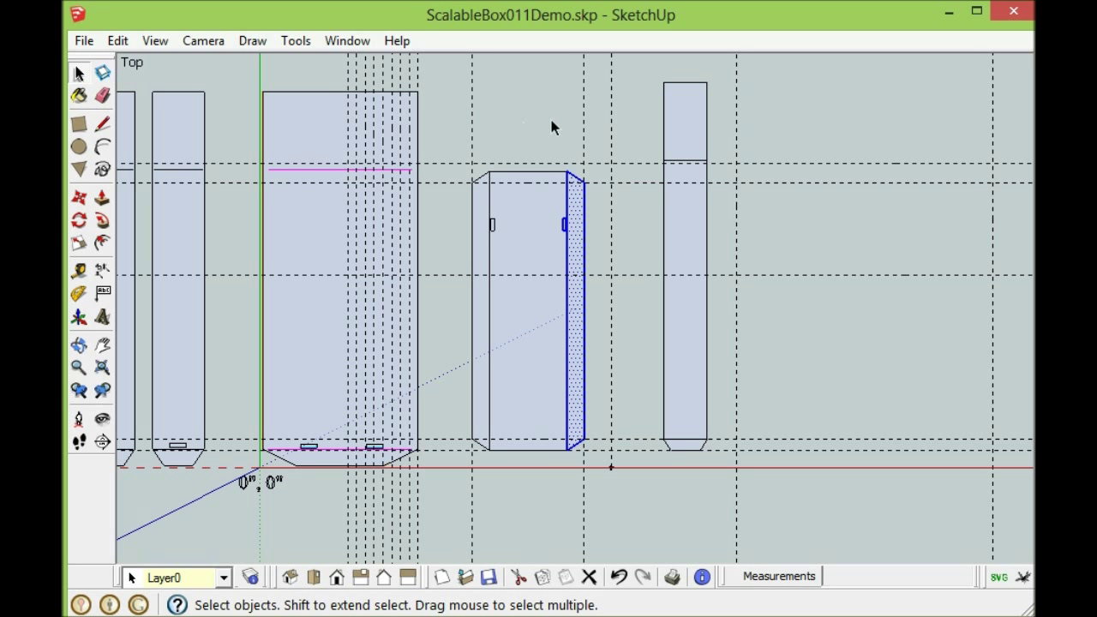
{"action": "left_click_drag", "start_coordinate": [552, 127], "coordinate": [604, 490]}
{"action": "left_click", "coordinate": [79, 198]}
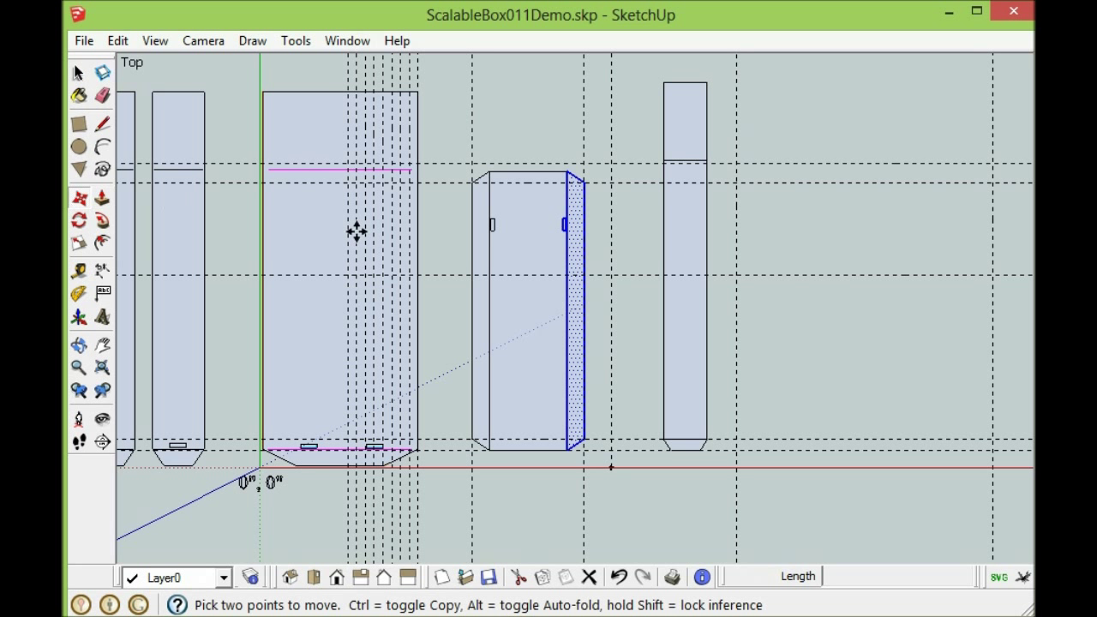
{"action": "left_click", "coordinate": [580, 305]}
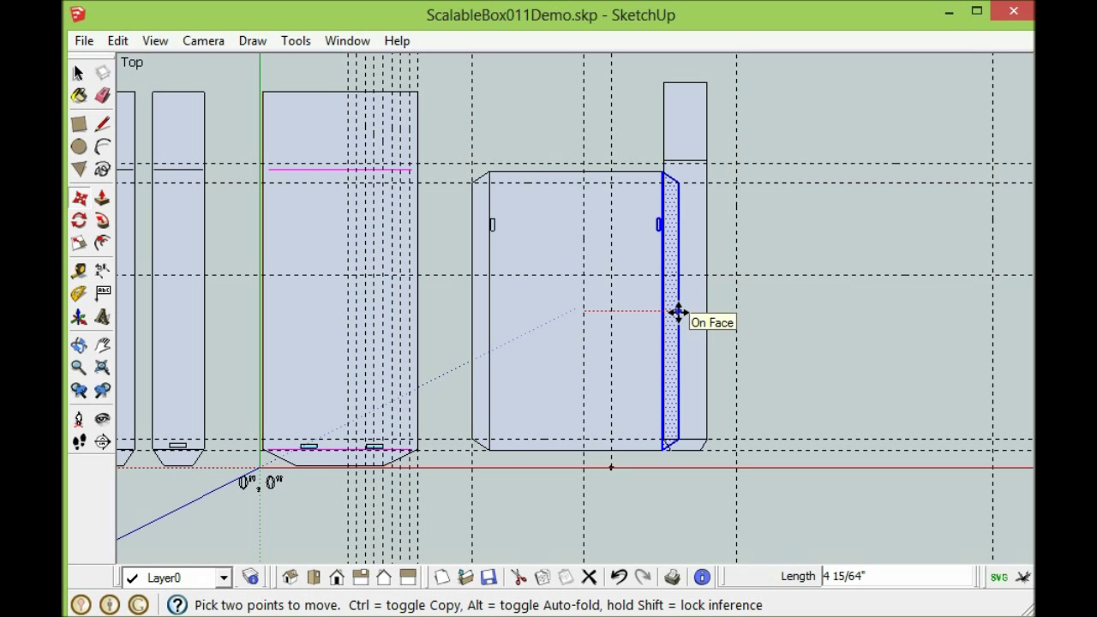
{"action": "type", "text": "1/8"}
{"action": "key", "text": "Return"}
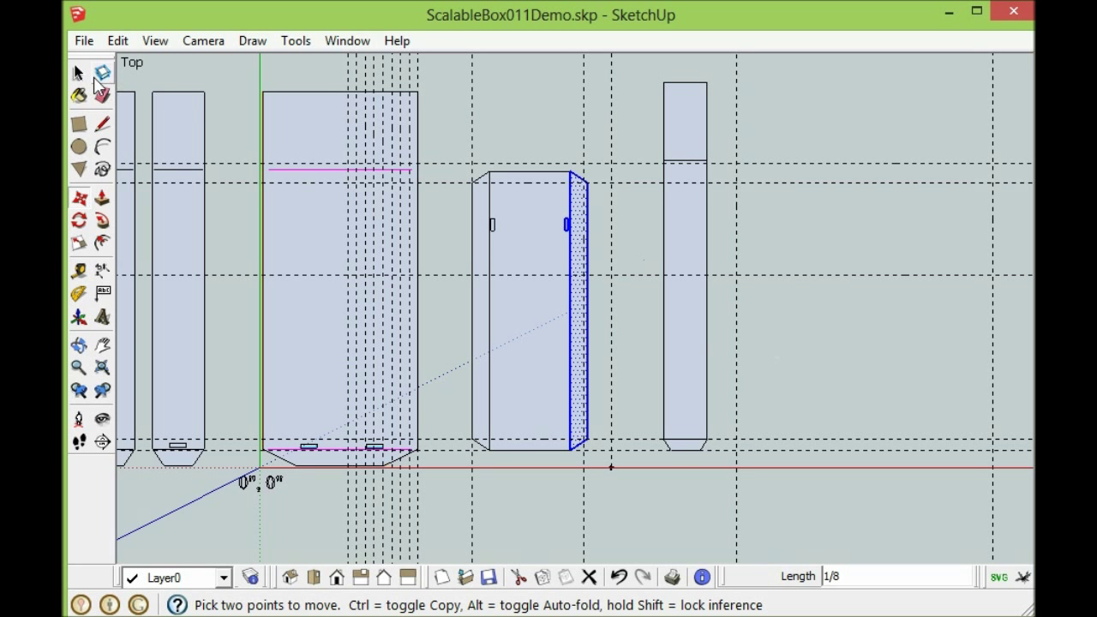
{"action": "left_click", "coordinate": [79, 74]}
{"action": "left_click", "coordinate": [642, 293]}
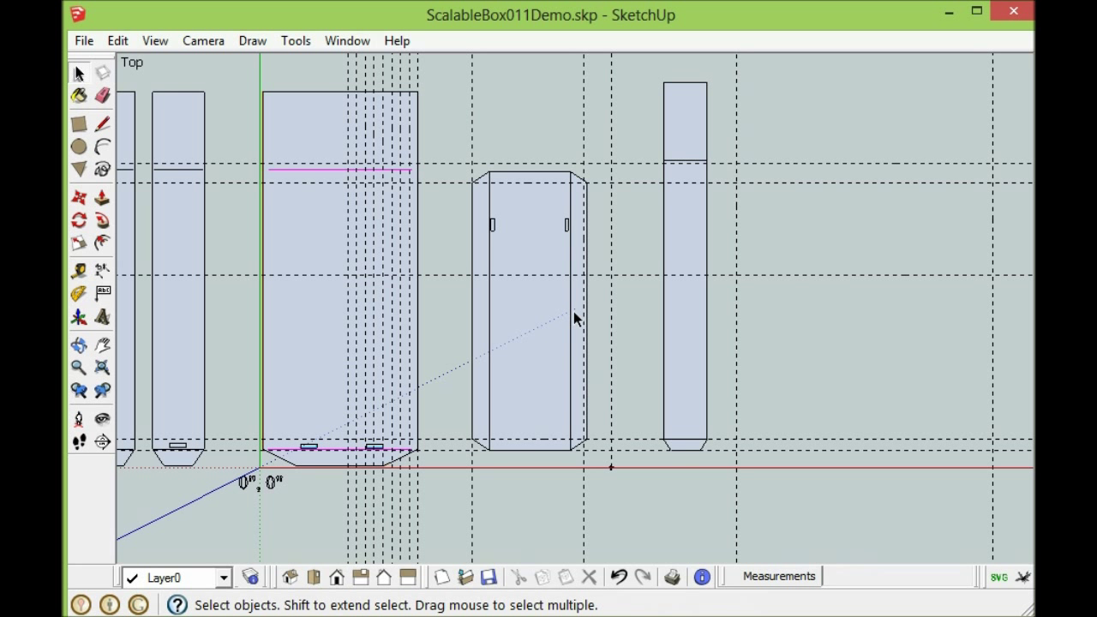
Select the tall piece's top and long lower faces, then the whole connected piece.
{"action": "left_click", "coordinate": [740, 370]}
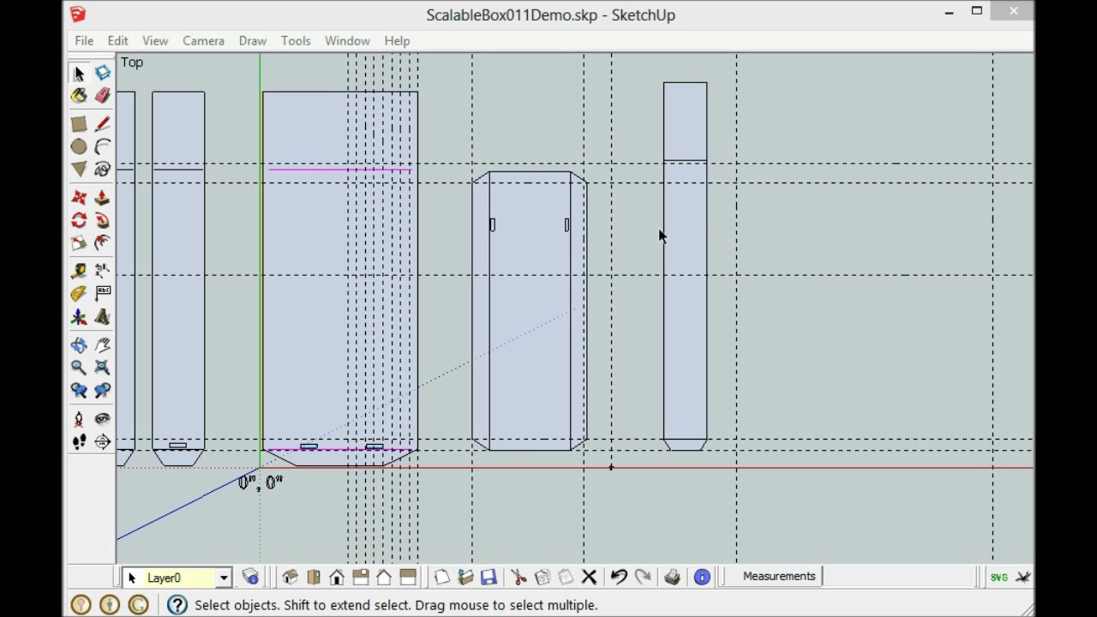
{"action": "left_click", "coordinate": [690, 129]}
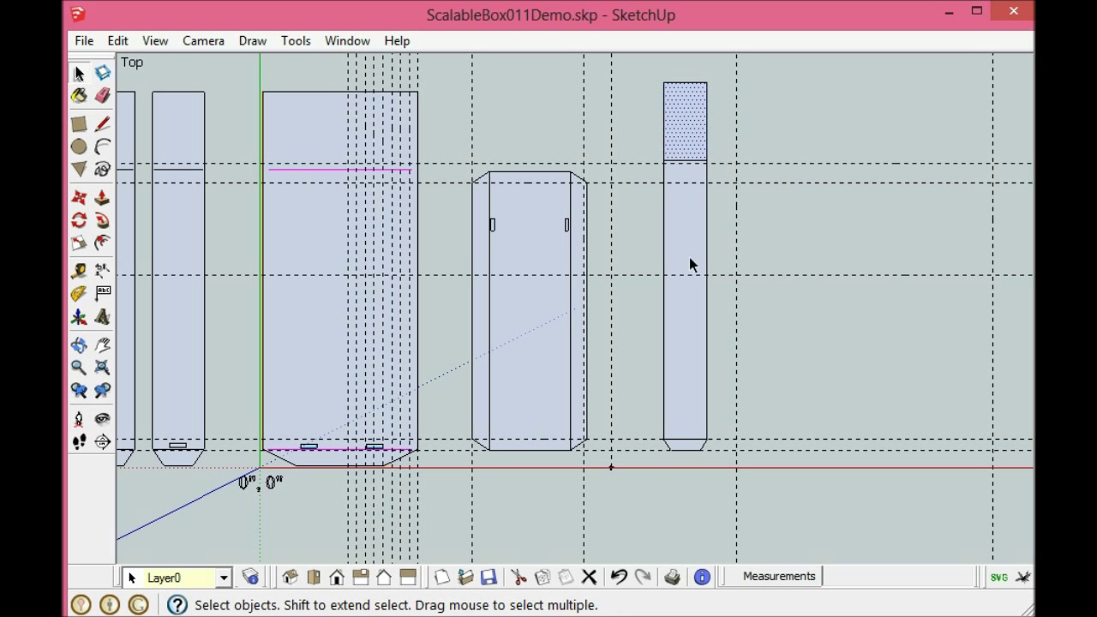
{"action": "left_click", "coordinate": [676, 333]}
{"action": "left_click", "coordinate": [694, 137]}
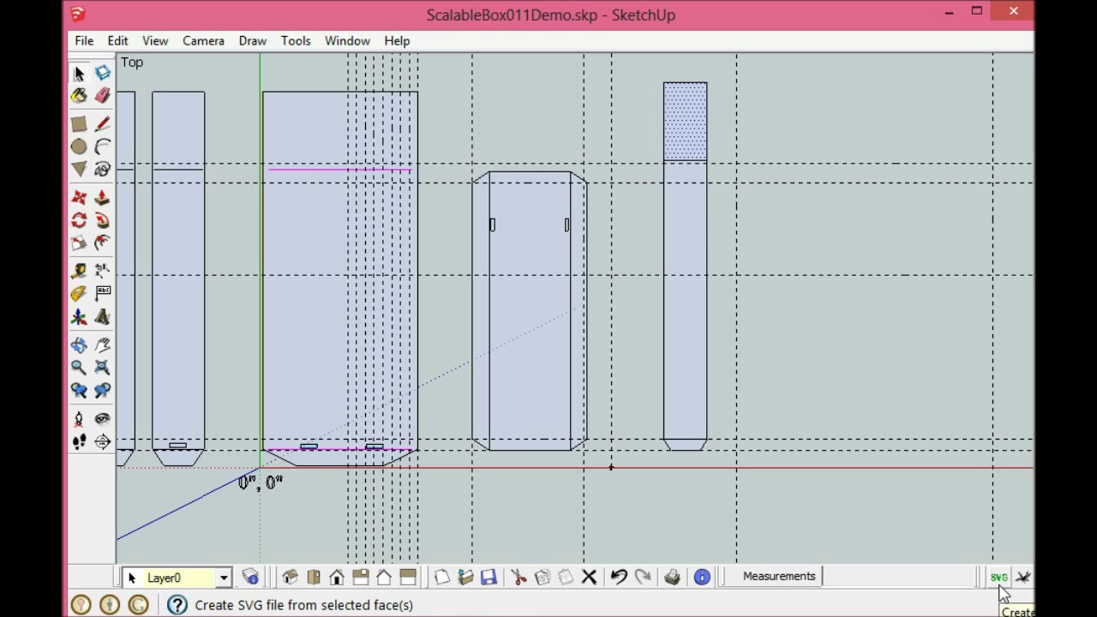
{"action": "double_click", "coordinate": [684, 239]}
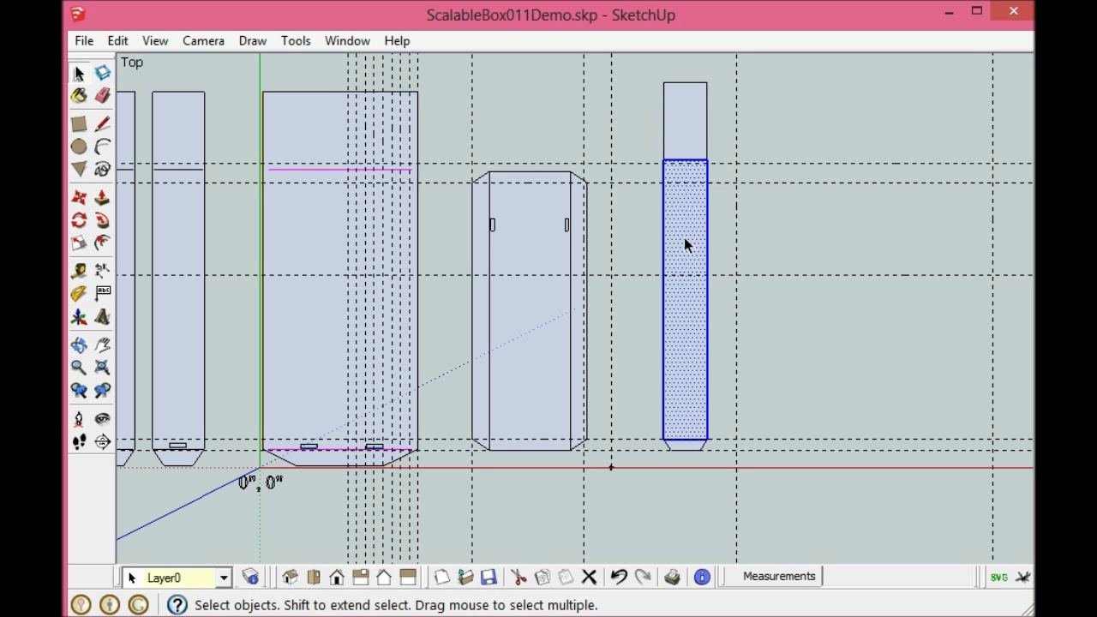
{"action": "triple_click", "coordinate": [684, 240]}
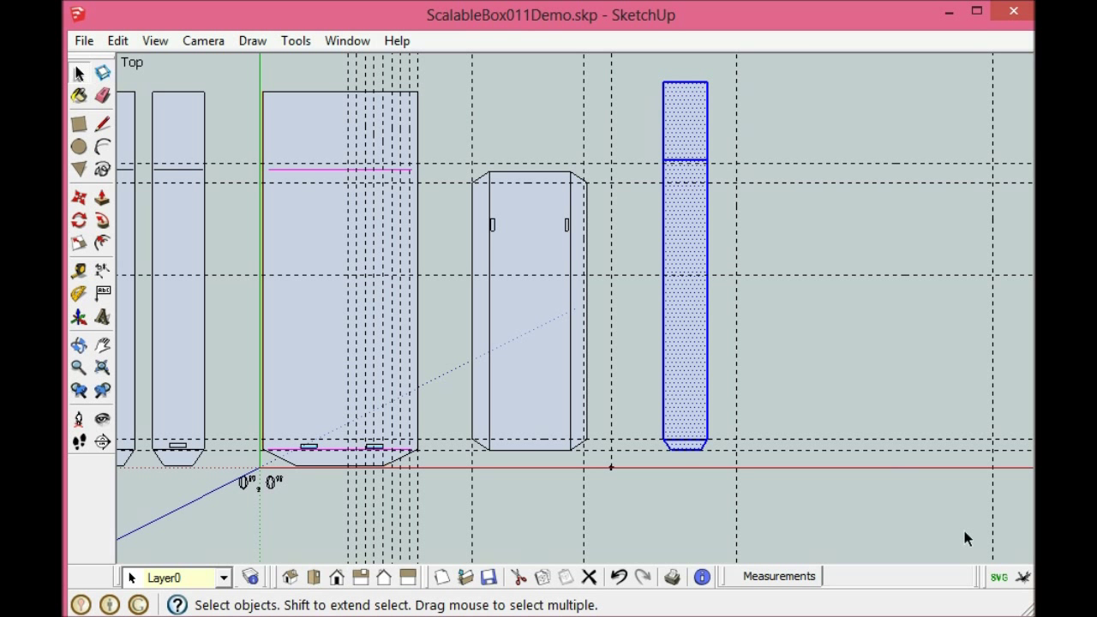
Rename the SVG export output file to ScalableBoxSideVerySmall.svg.
{"action": "left_click", "coordinate": [998, 577]}
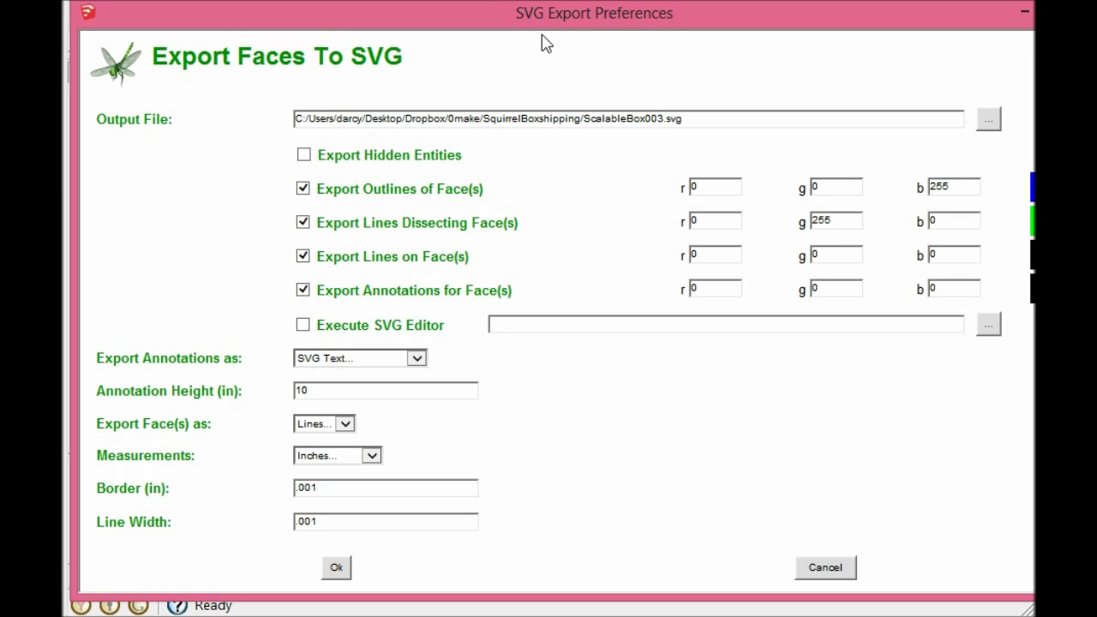
{"action": "left_click_drag", "start_coordinate": [554, 32], "coordinate": [553, 45]}
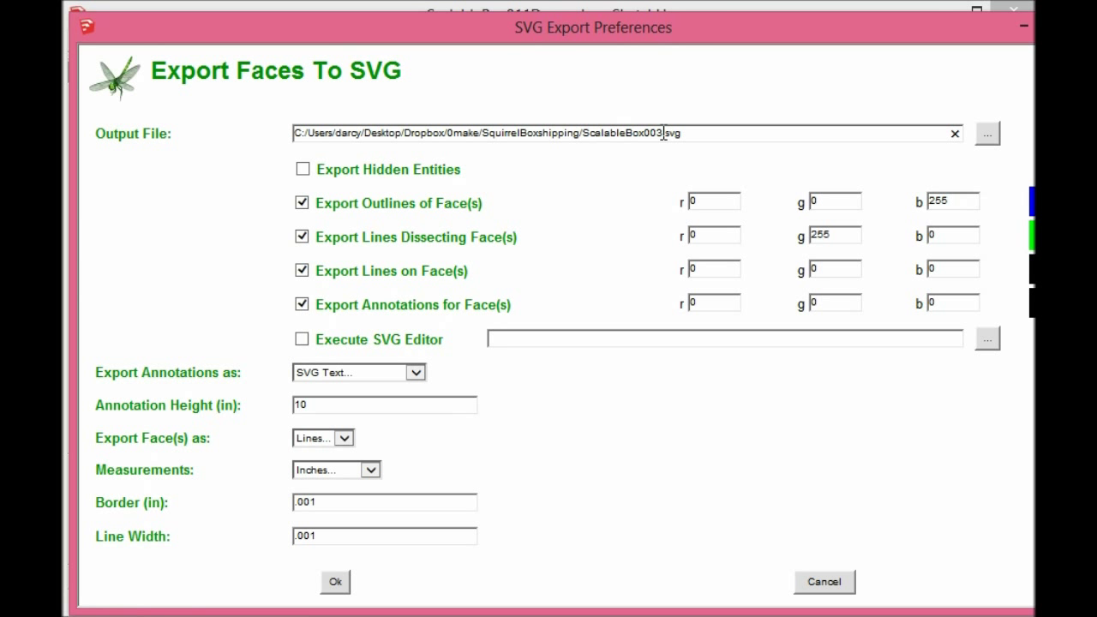
{"action": "mouse_move", "coordinate": [682, 34]}
{"action": "left_mouse_down"}
{"action": "mouse_move", "coordinate": [680, 162]}
{"action": "mouse_move", "coordinate": [685, 7]}
{"action": "mouse_move", "coordinate": [685, 26]}
{"action": "left_mouse_up"}
{"action": "left_click_drag", "start_coordinate": [669, 121], "coordinate": [647, 120]}
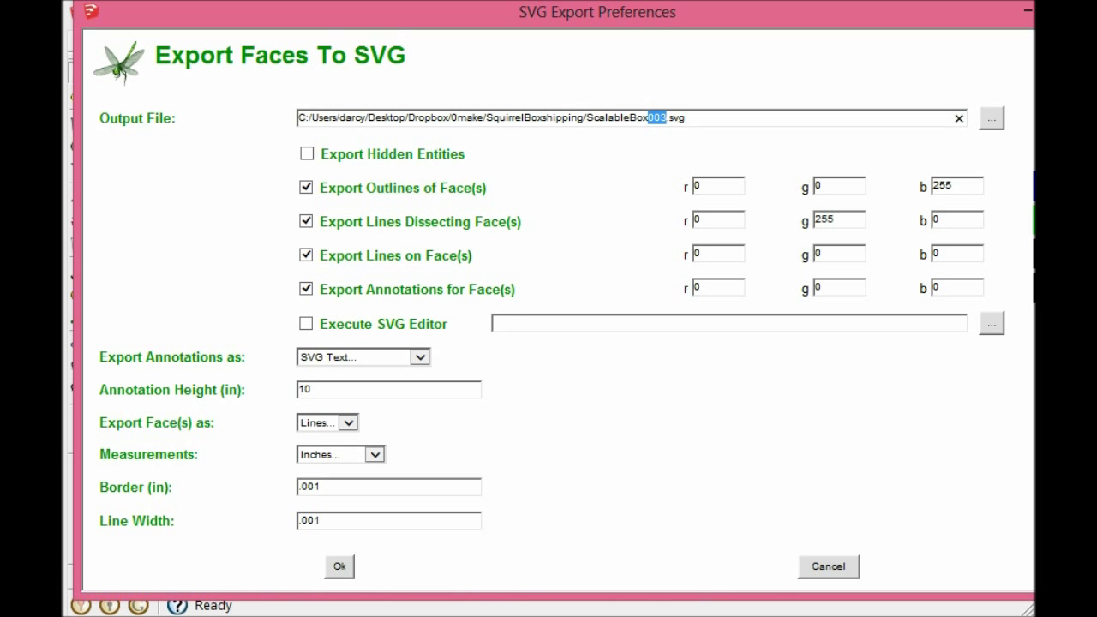
{"action": "type", "text": "SideVerySmall"}
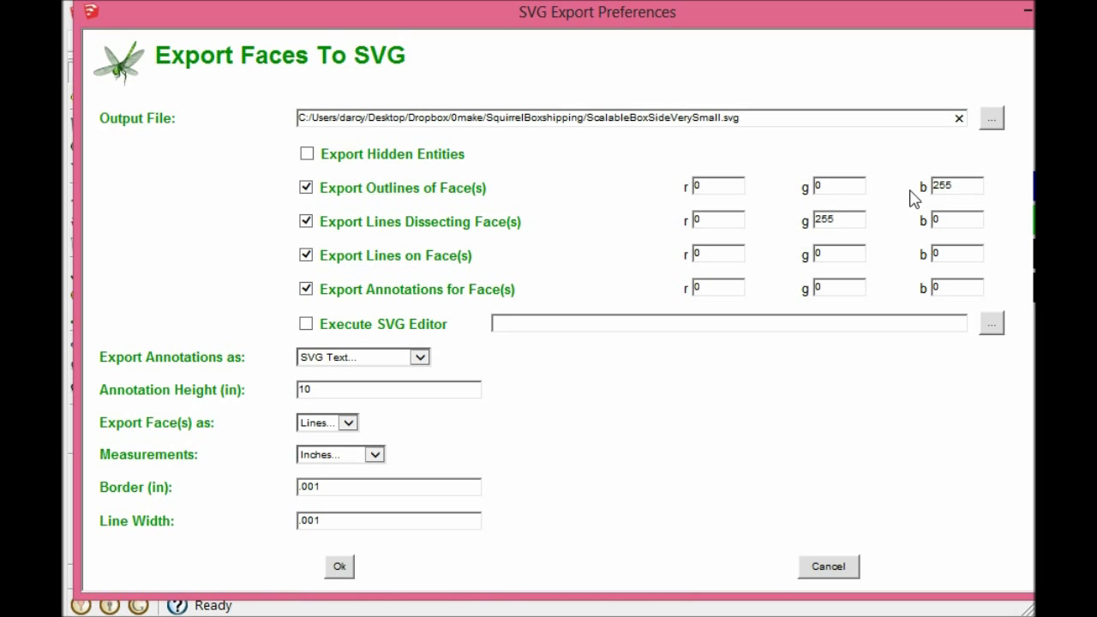
Set the outline colour to RGB 255,0,0, keep inches, and export the piece.
{"action": "left_click_drag", "start_coordinate": [962, 184], "coordinate": [891, 181]}
{"action": "type", "text": "0"}
{"action": "double_click", "coordinate": [722, 188]}
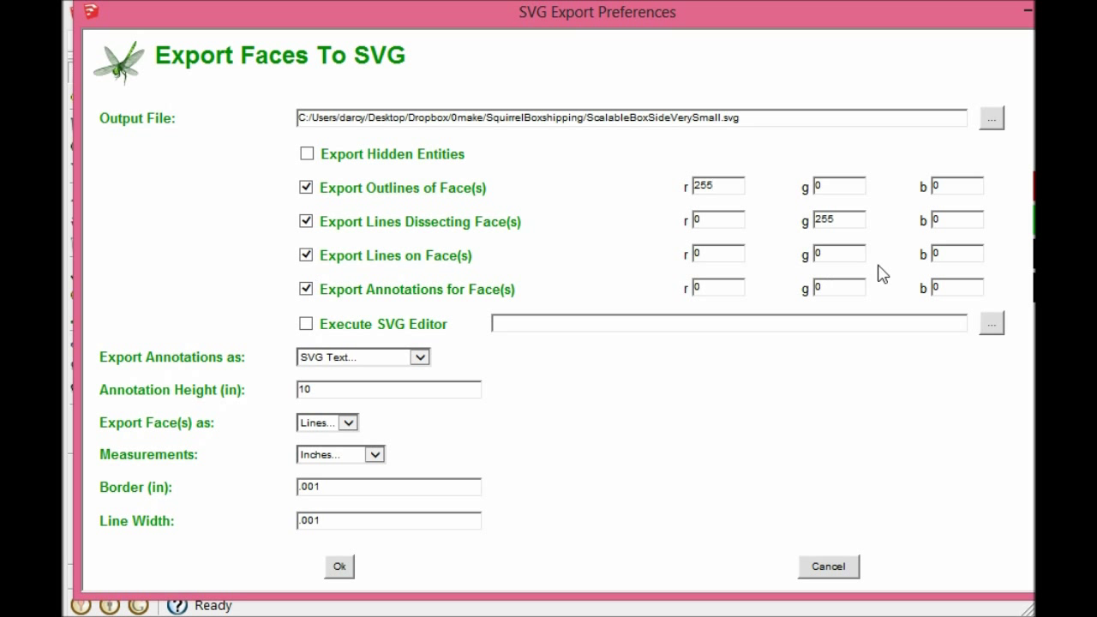
{"action": "left_click", "coordinate": [363, 458]}
{"action": "left_click", "coordinate": [363, 458]}
{"action": "left_click", "coordinate": [363, 458]}
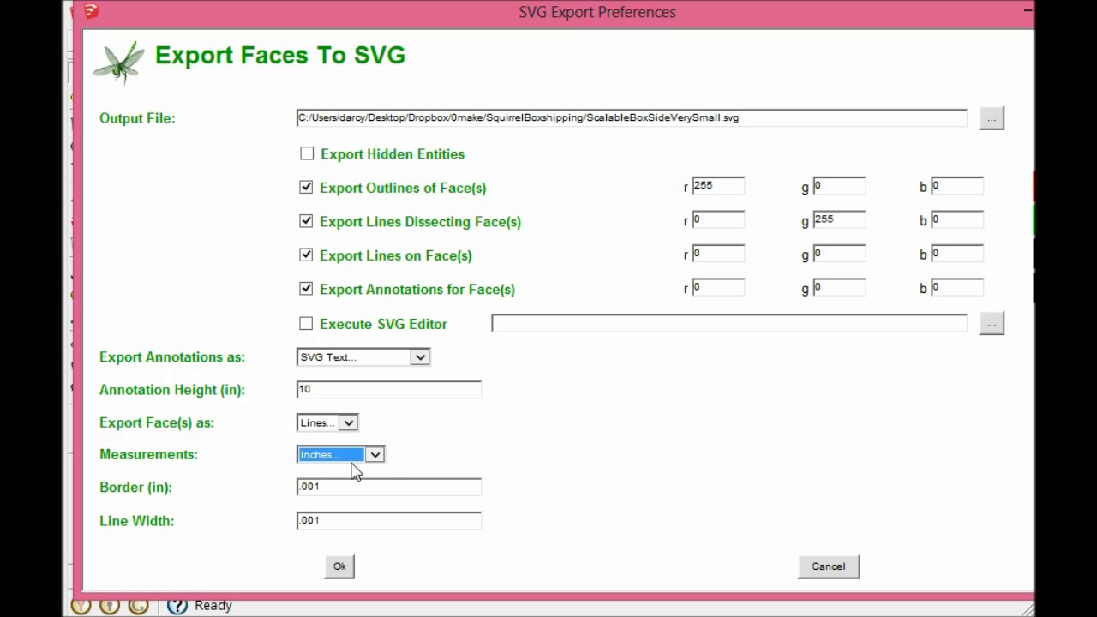
{"action": "left_click", "coordinate": [305, 485]}
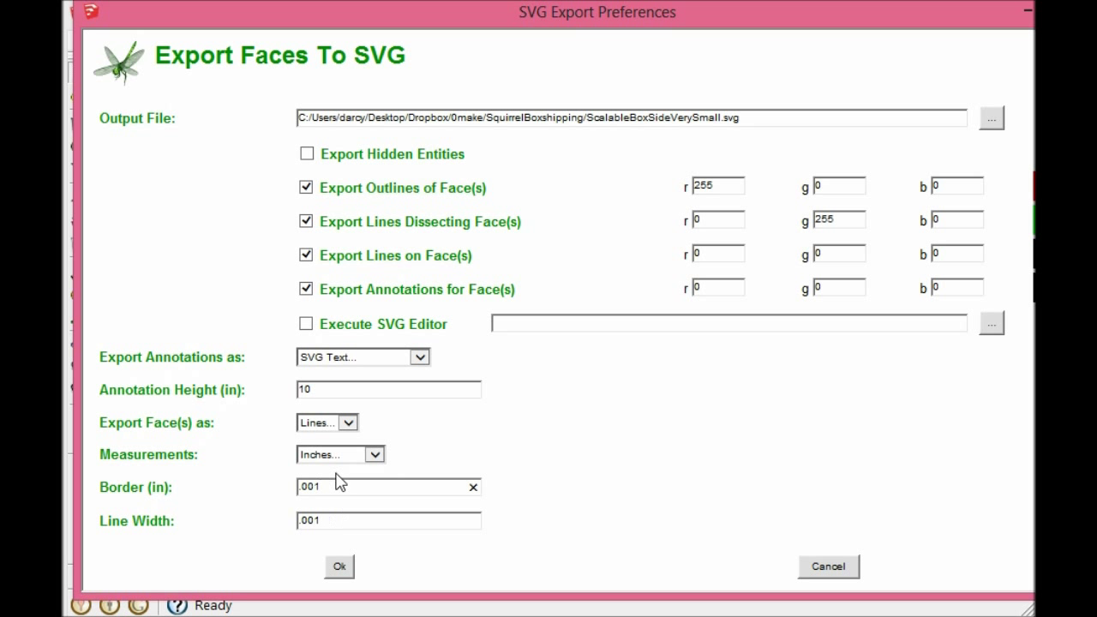
{"action": "left_click", "coordinate": [349, 571]}
{"action": "left_click", "coordinate": [414, 268]}
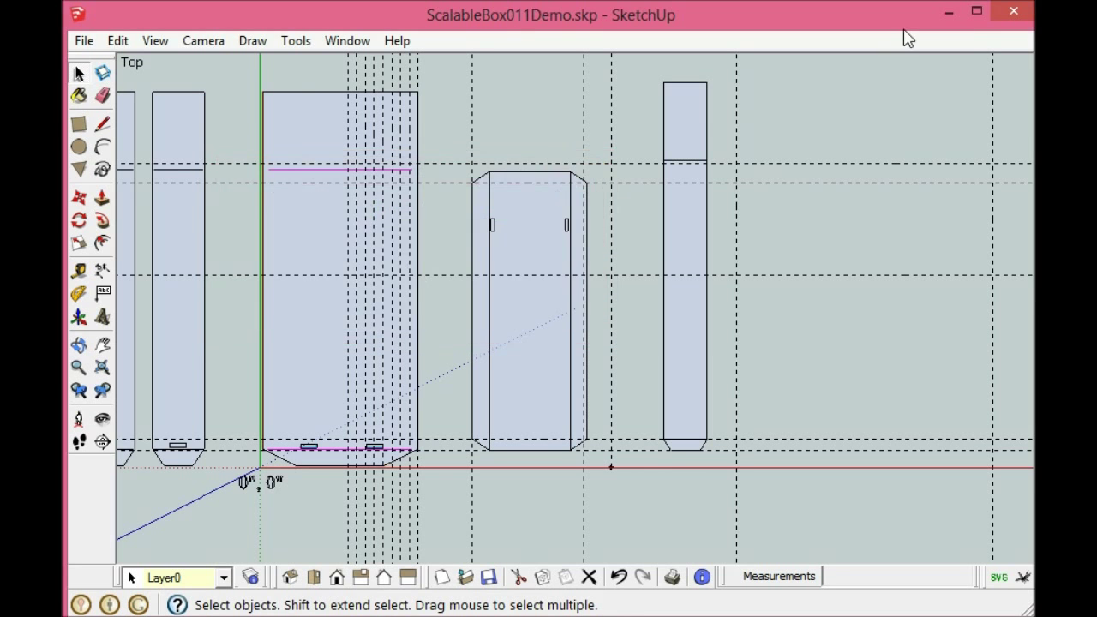
Minimize SketchUp and scroll the SquirrelBoxshipping folder to ScalableBoxSideVerySmall.svg.
{"action": "left_click", "coordinate": [949, 14]}
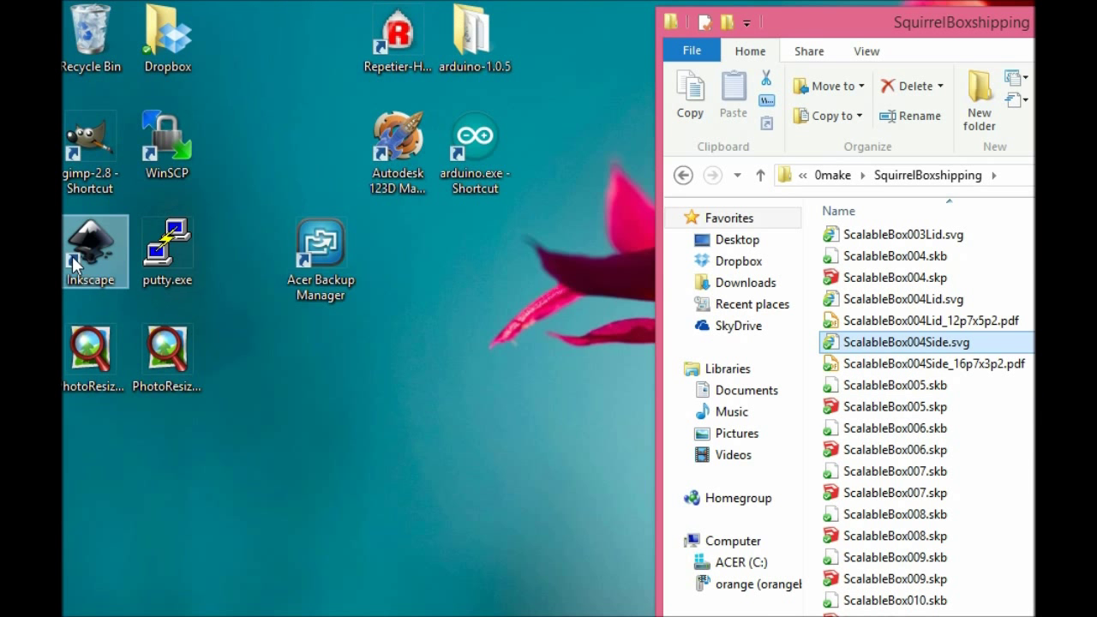
{"action": "left_click", "coordinate": [76, 264]}
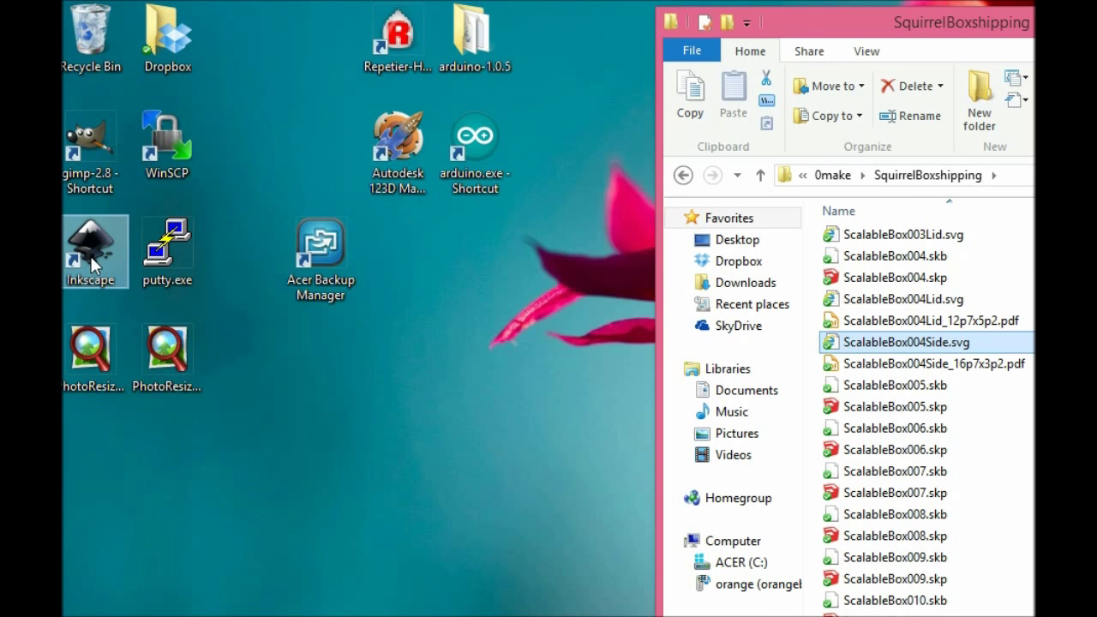
{"action": "left_click", "coordinate": [965, 297]}
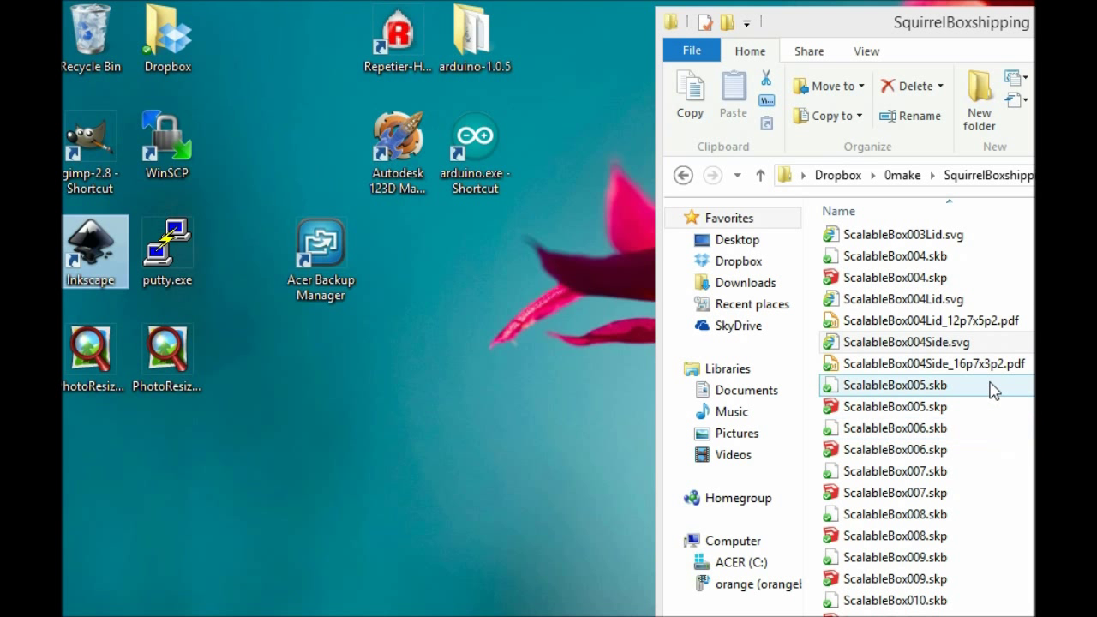
{"action": "left_click", "coordinate": [1006, 429]}
{"action": "left_click_drag", "start_coordinate": [866, 32], "coordinate": [768, 24]}
{"action": "scroll", "coordinate": [886, 416], "scroll_direction": "down", "scroll_amount": 2}
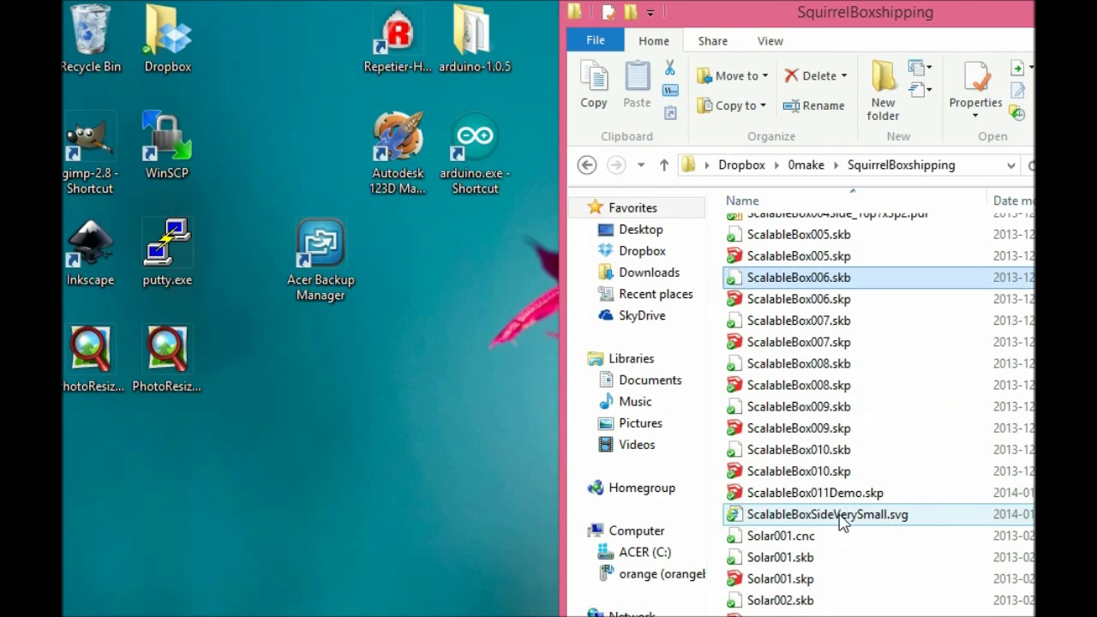
Drop ScalableBoxSideVerySmall.svg onto New document 1 as a 4-object group, enlarging and zooming the view.
{"action": "left_click_drag", "start_coordinate": [835, 518], "coordinate": [485, 183]}
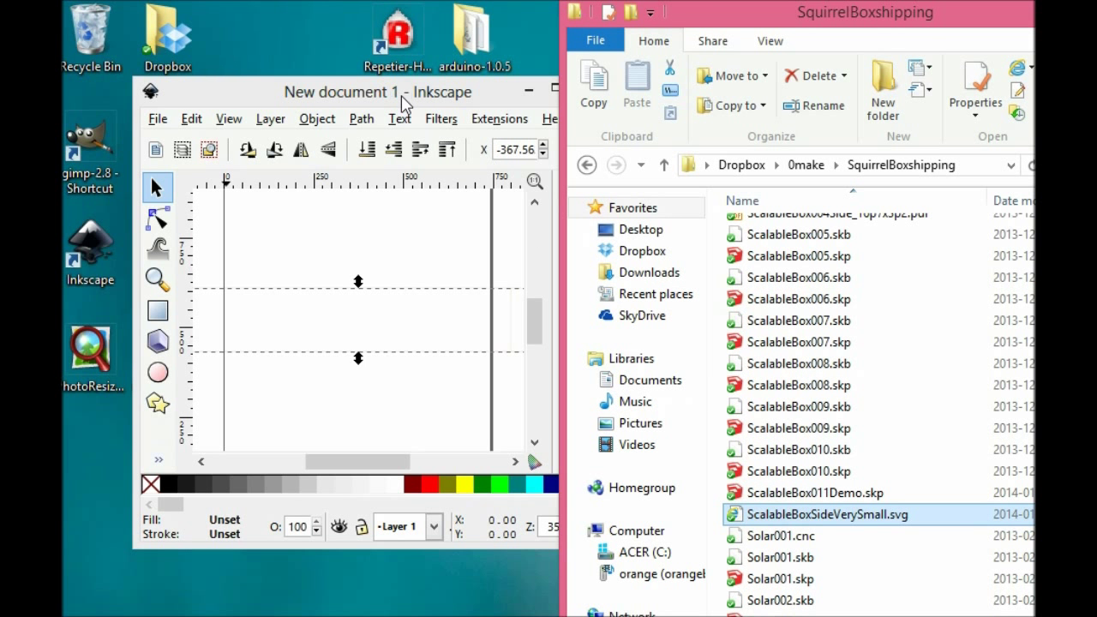
{"action": "left_click_drag", "start_coordinate": [403, 101], "coordinate": [335, 37]}
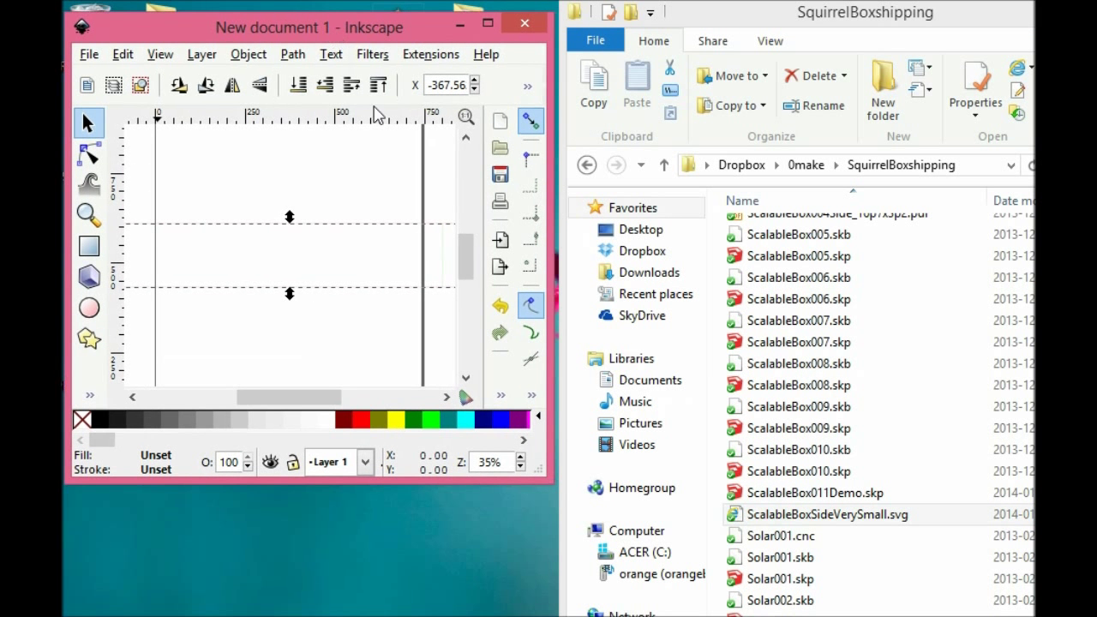
{"action": "left_click_drag", "start_coordinate": [561, 502], "coordinate": [975, 606]}
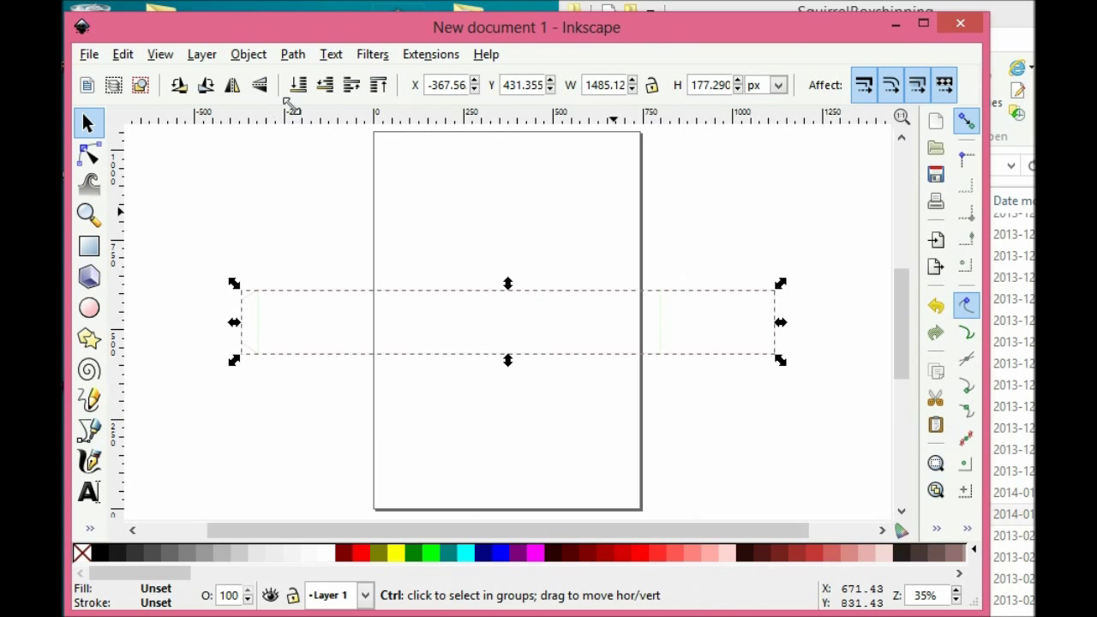
{"action": "scroll", "coordinate": [282, 294], "scroll_direction": "up", "scroll_amount": 3, "text": "ctrl"}
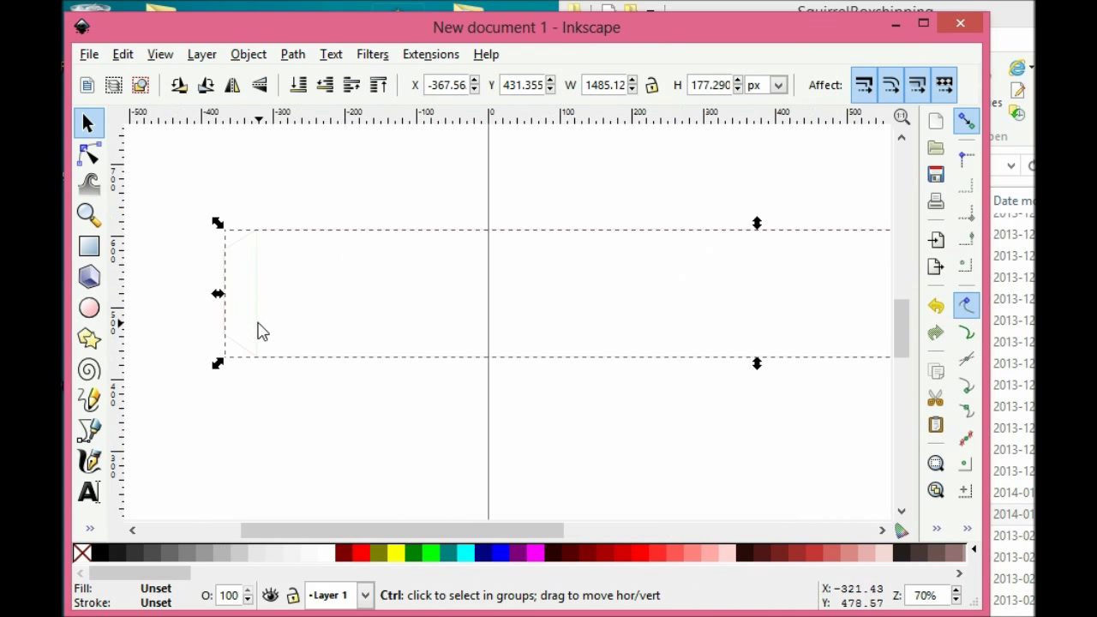
{"action": "scroll", "coordinate": [261, 330], "scroll_direction": "up", "scroll_amount": 2, "text": "ctrl"}
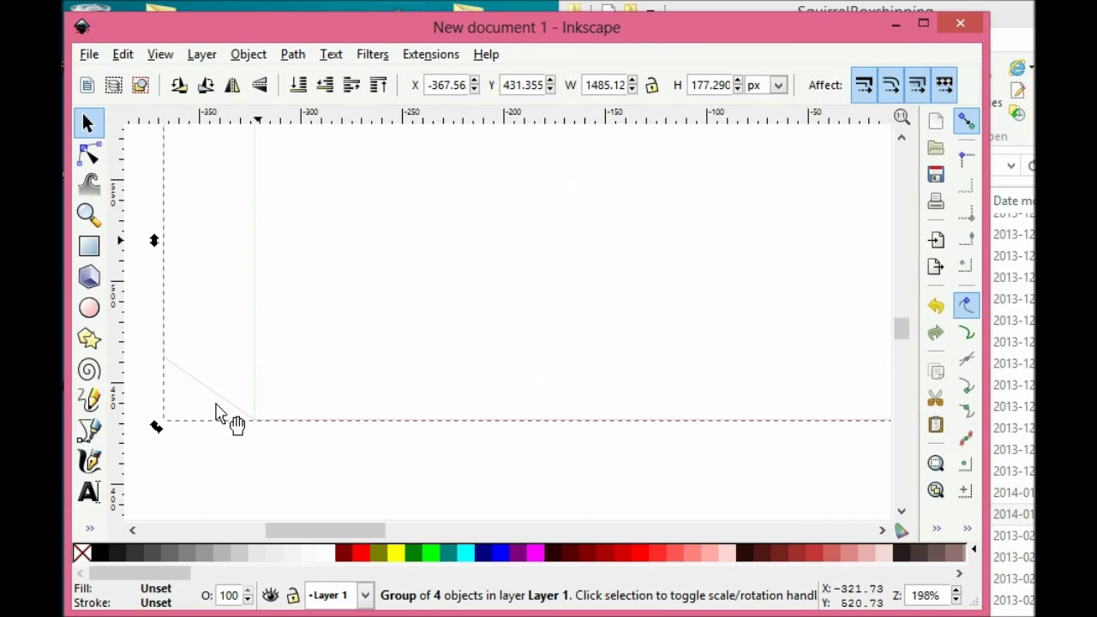
{"action": "key", "text": "ctrl"}
{"action": "right_click", "coordinate": [255, 289]}
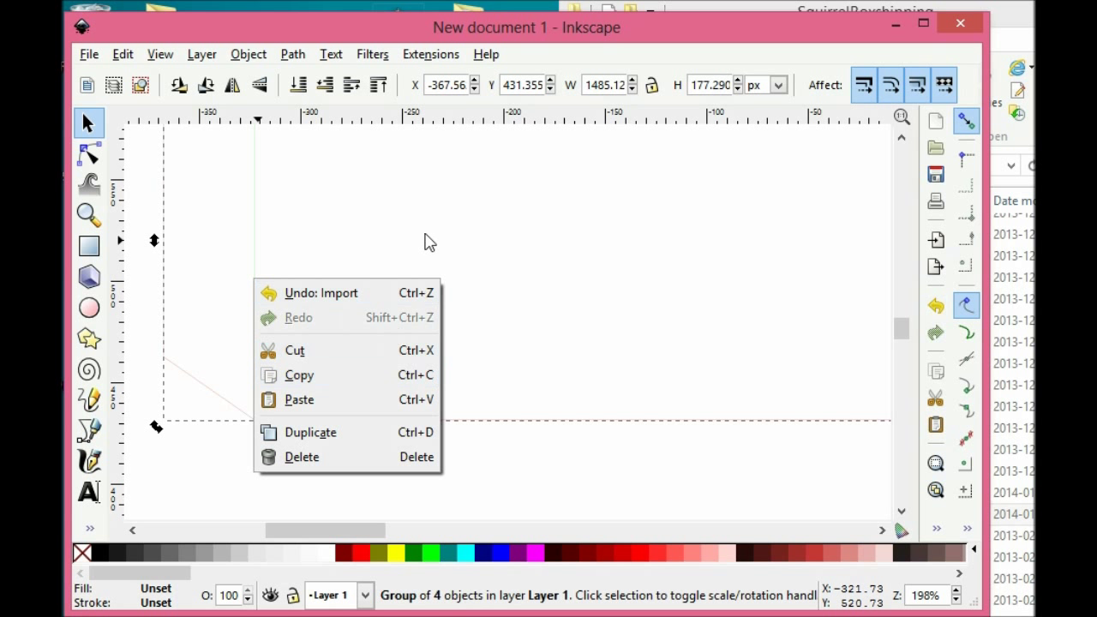
{"action": "left_click", "coordinate": [195, 243]}
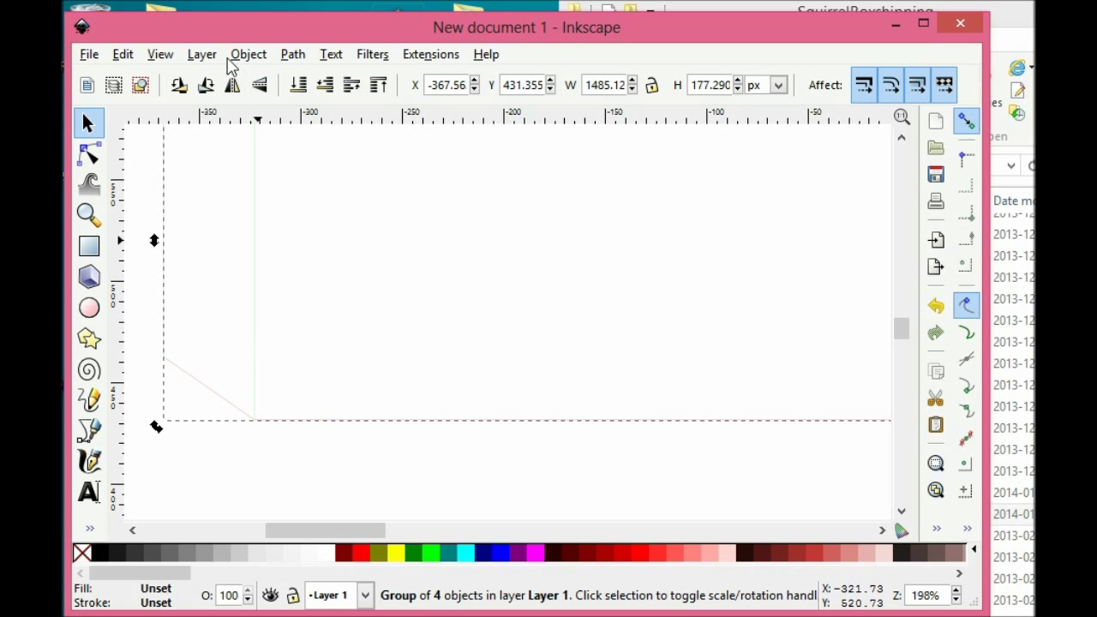
{"action": "left_click", "coordinate": [248, 55]}
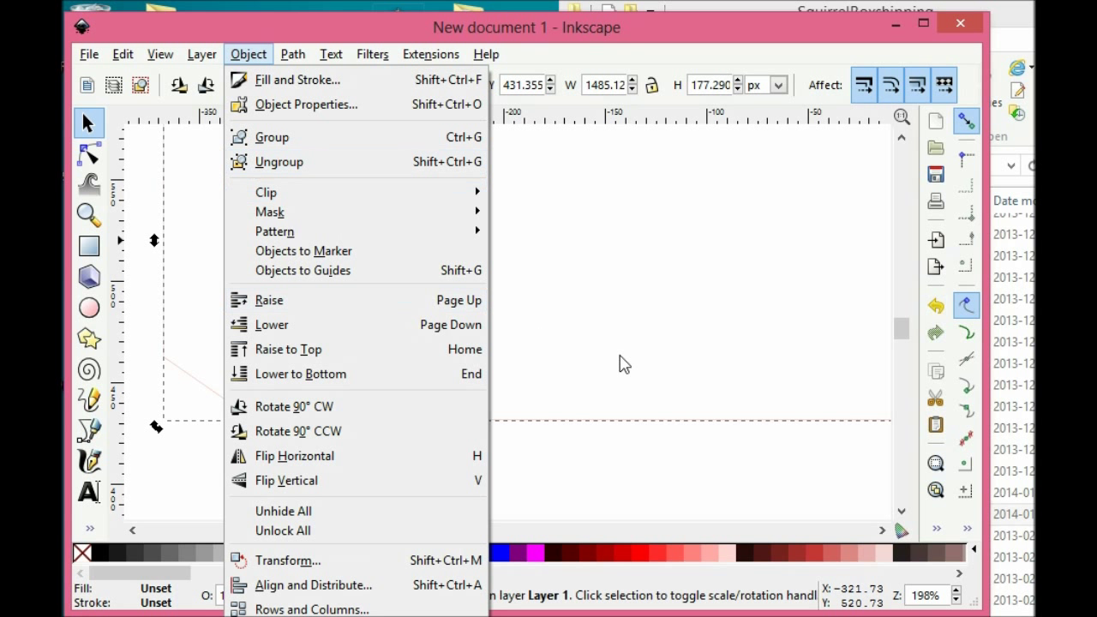
{"action": "left_click", "coordinate": [624, 367]}
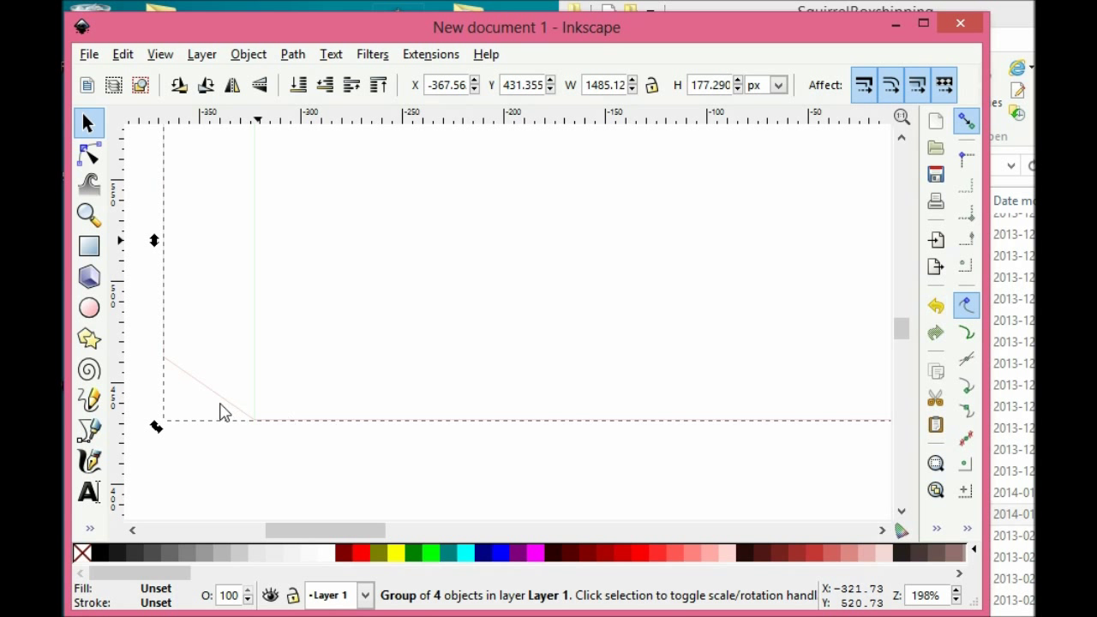
{"action": "left_click", "coordinate": [214, 397]}
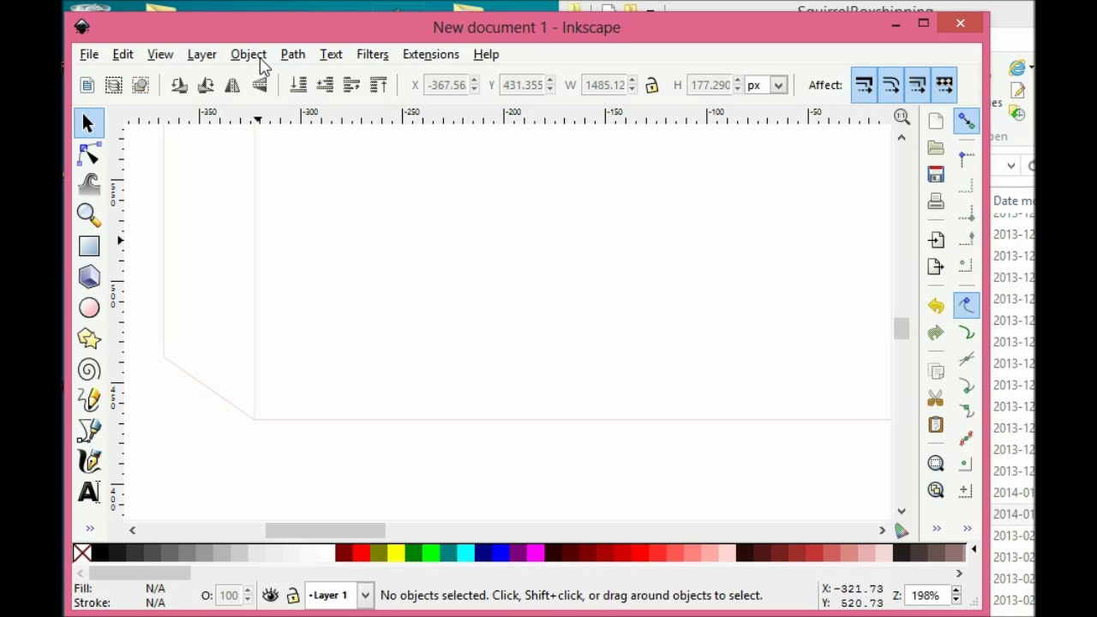
{"action": "left_click", "coordinate": [256, 58]}
{"action": "left_click", "coordinate": [240, 78]}
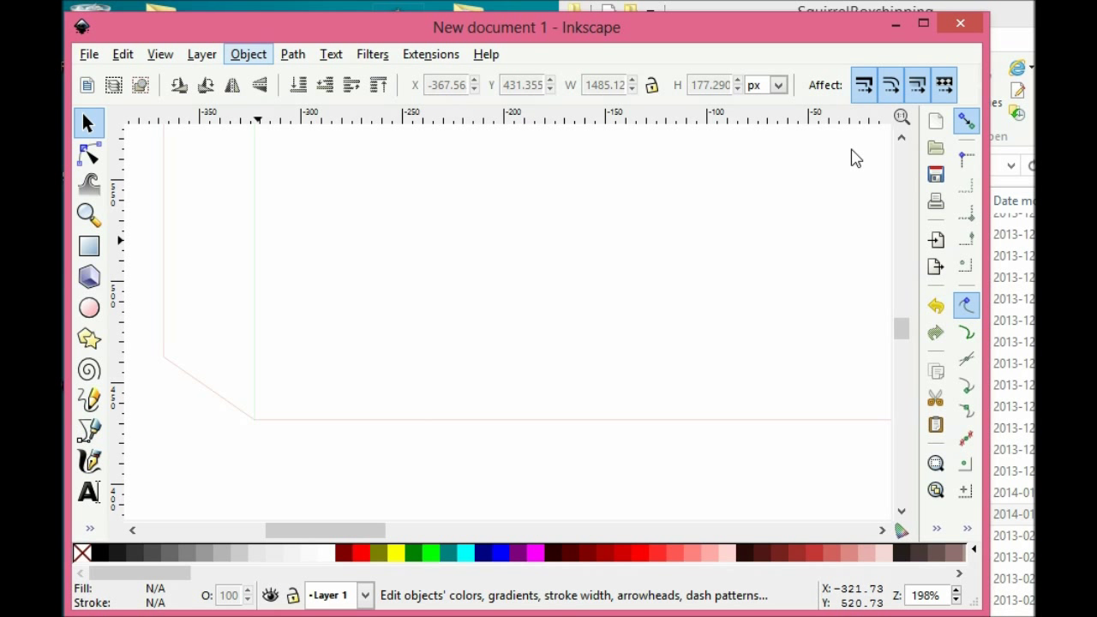
{"action": "left_click", "coordinate": [894, 139]}
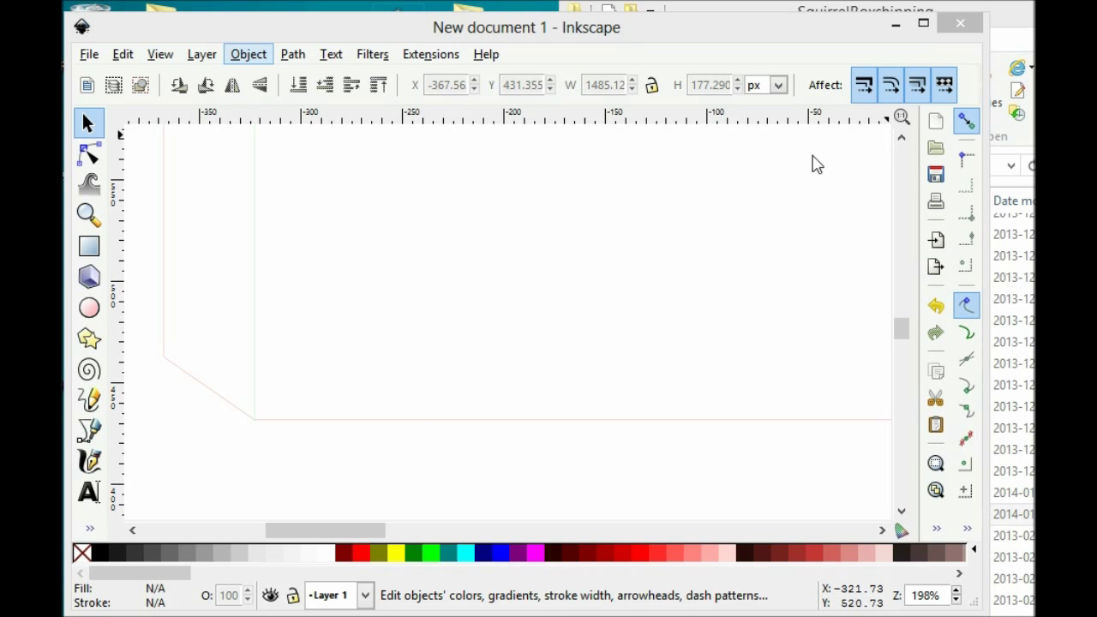
{"action": "left_click_drag", "start_coordinate": [843, 39], "coordinate": [595, 38]}
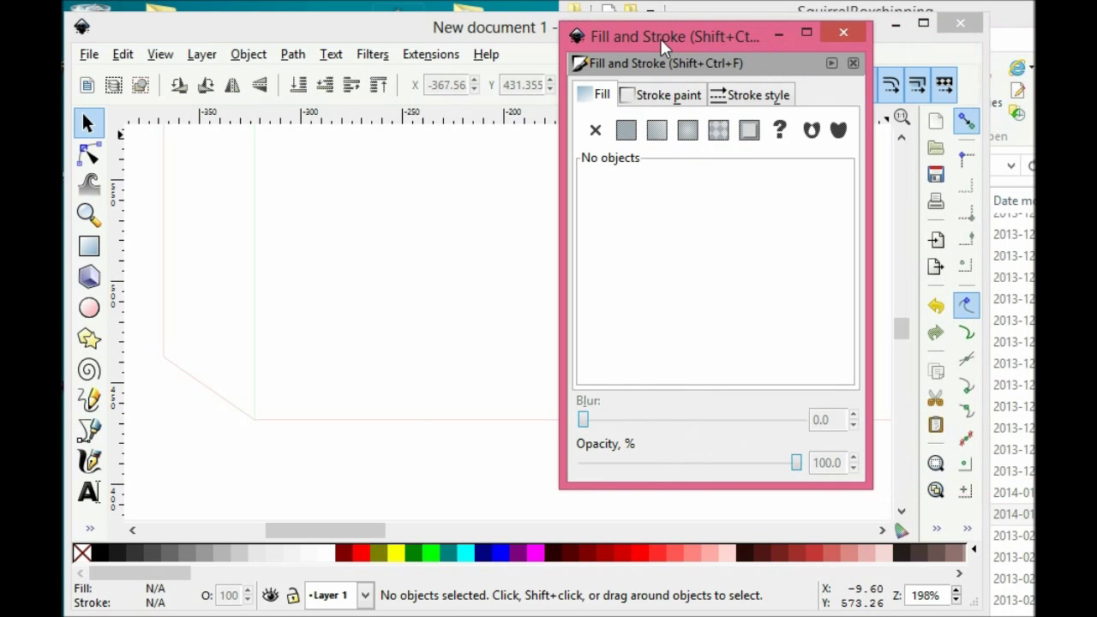
{"action": "left_click", "coordinate": [648, 99]}
{"action": "left_click", "coordinate": [752, 95]}
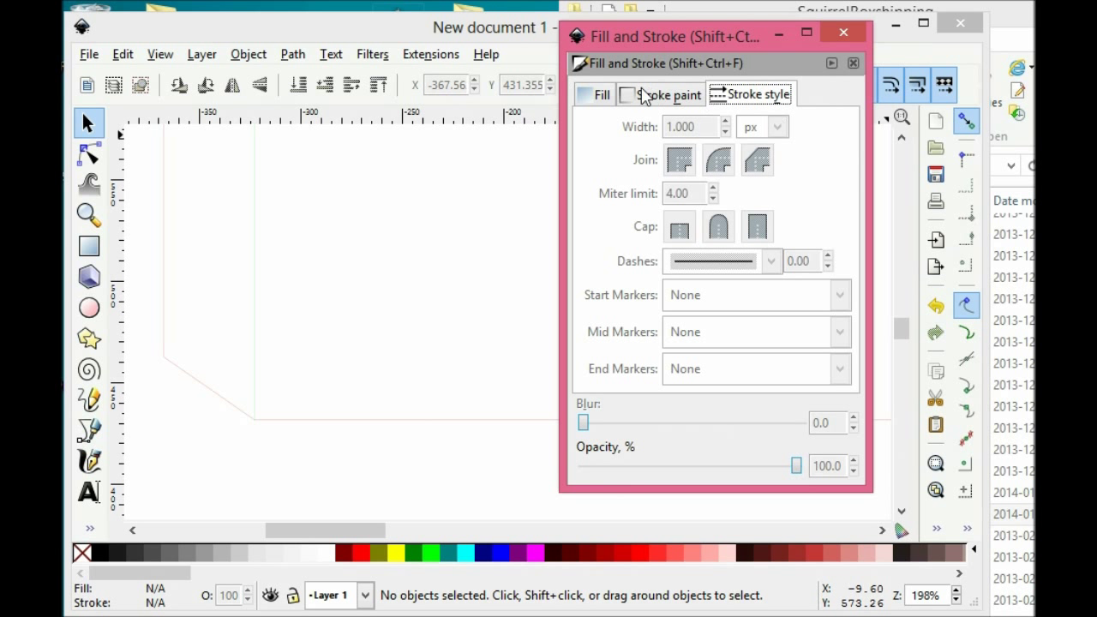
{"action": "left_click", "coordinate": [854, 36]}
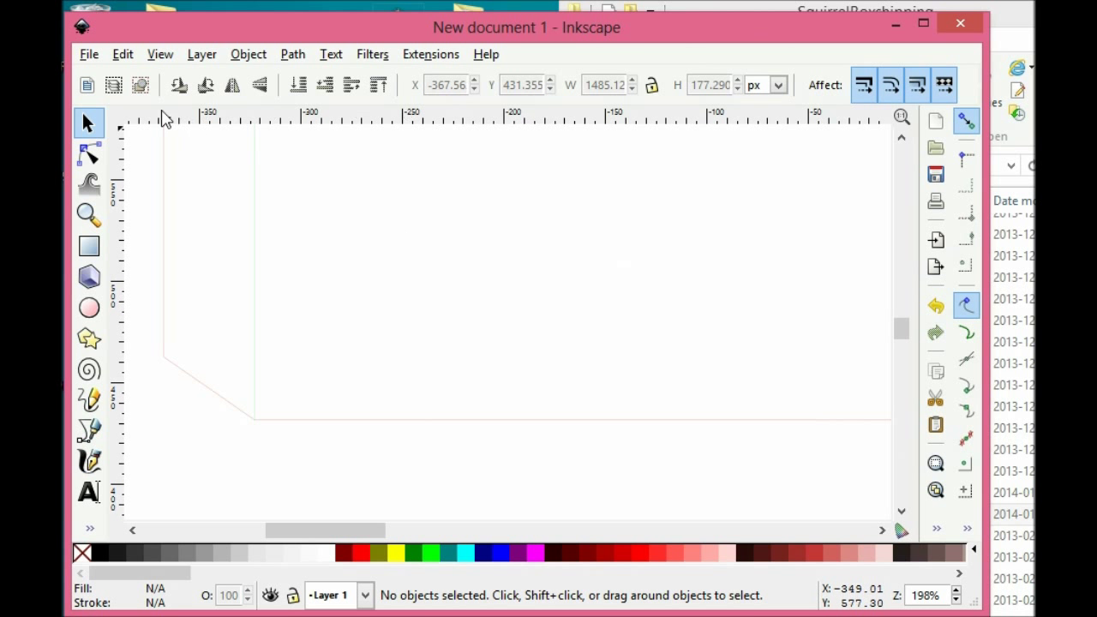
In Document Properties, set units to inches and resize the page to the drawing.
{"action": "left_click", "coordinate": [89, 56]}
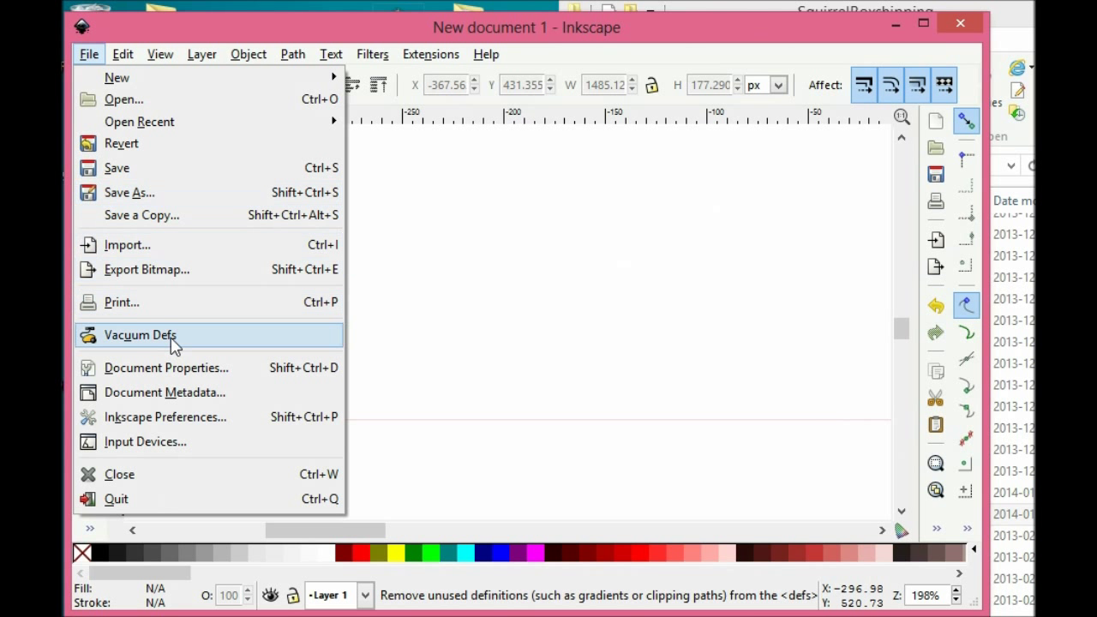
{"action": "left_click", "coordinate": [181, 367]}
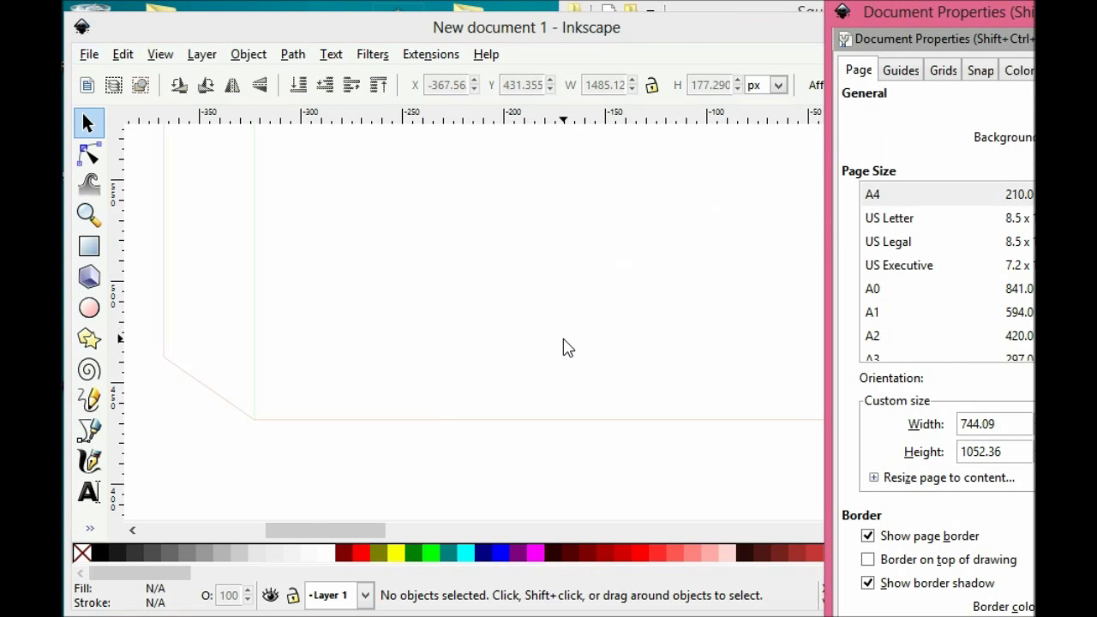
{"action": "left_click_drag", "start_coordinate": [883, 17], "coordinate": [641, 21]}
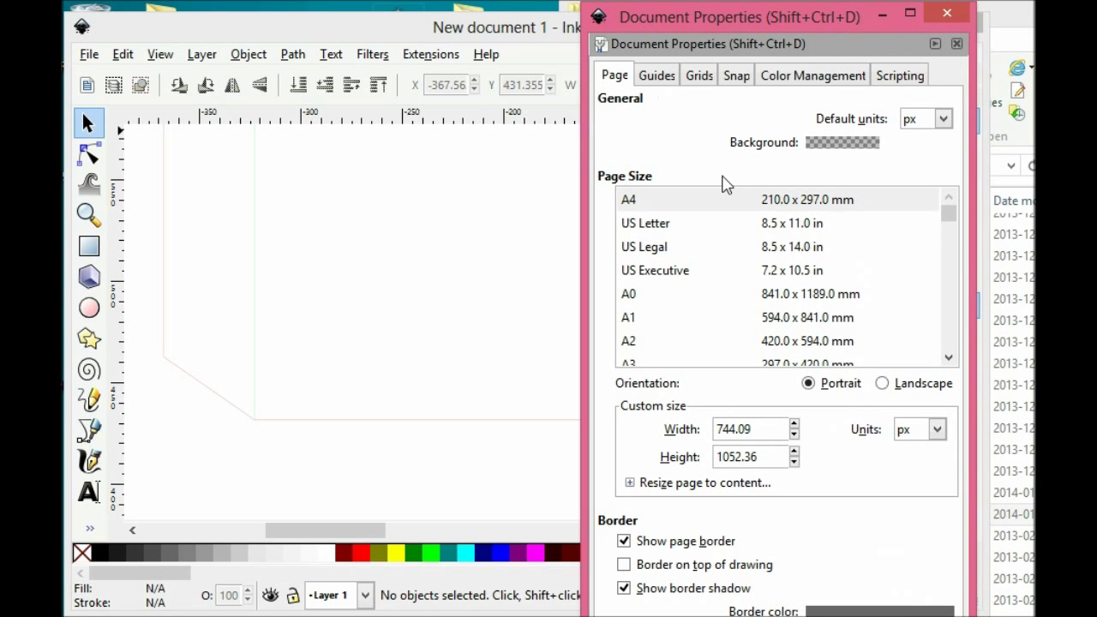
{"action": "left_click", "coordinate": [937, 433]}
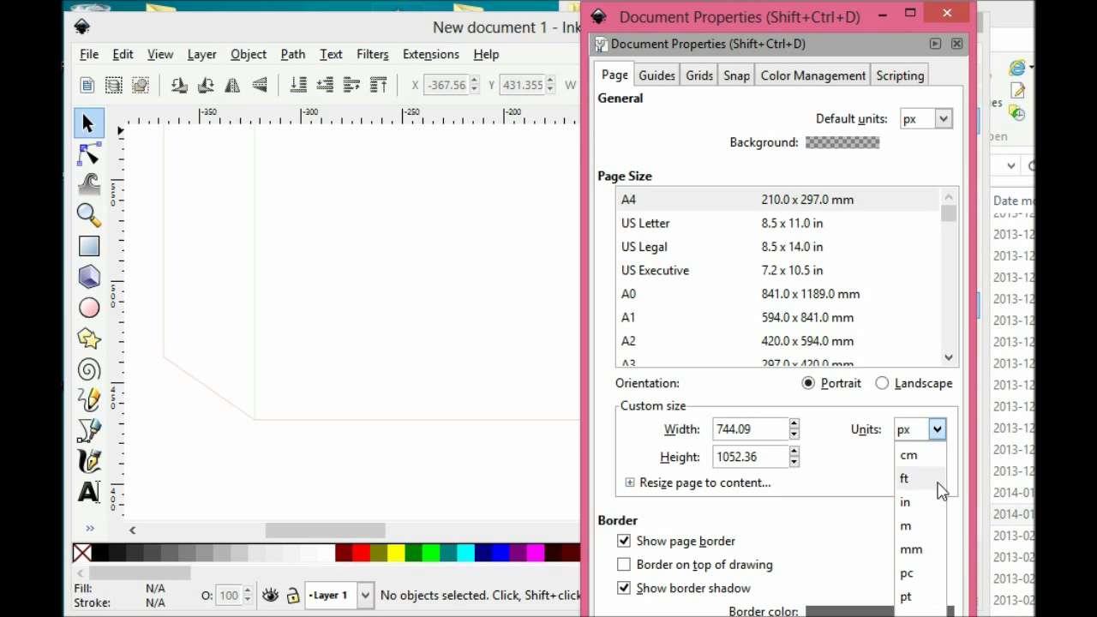
{"action": "key", "text": "Escape"}
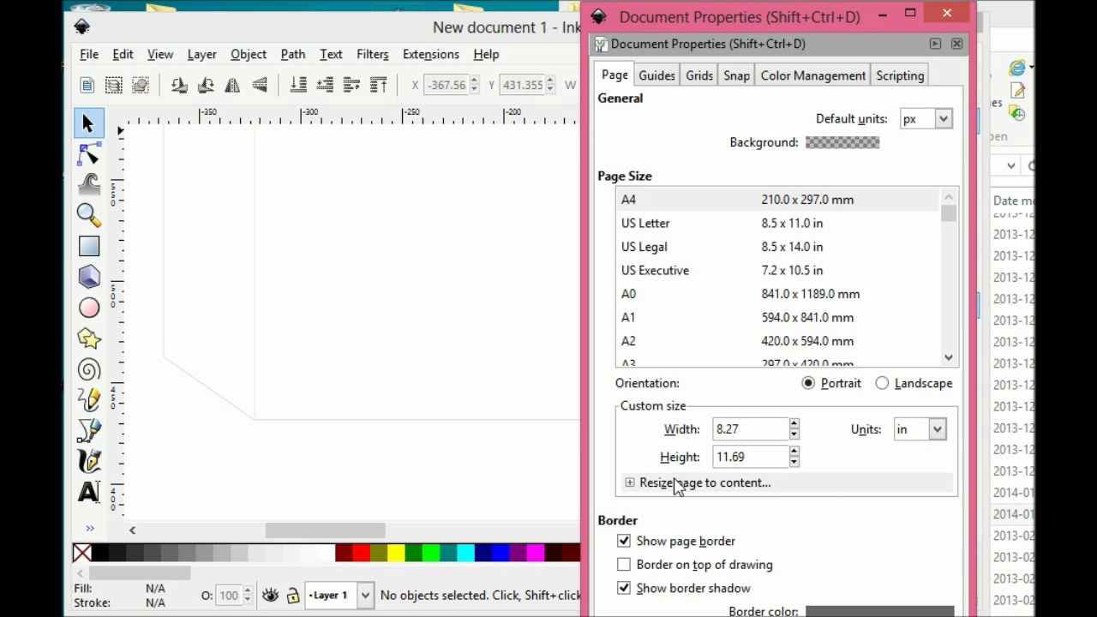
{"action": "left_click", "coordinate": [641, 483]}
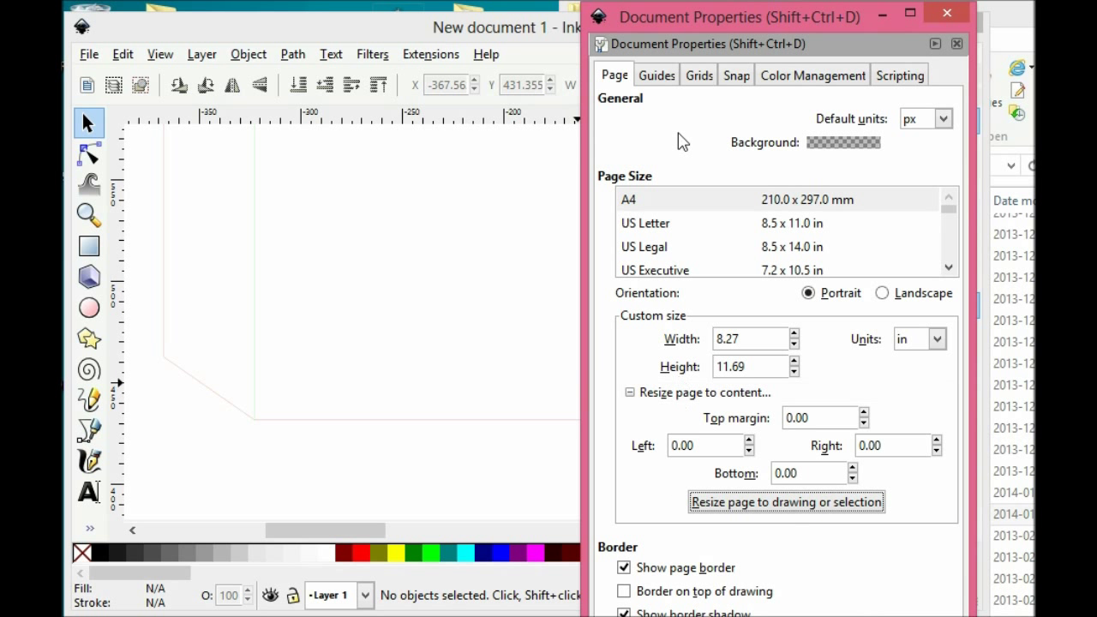
{"action": "left_click_drag", "start_coordinate": [708, 22], "coordinate": [755, 21]}
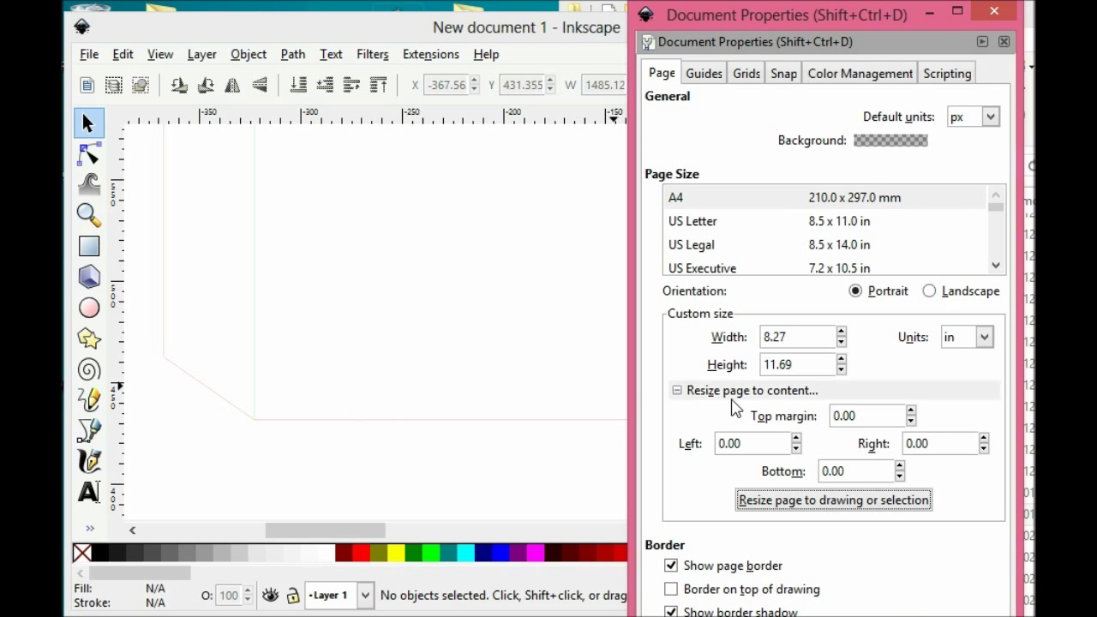
{"action": "left_click", "coordinate": [784, 504]}
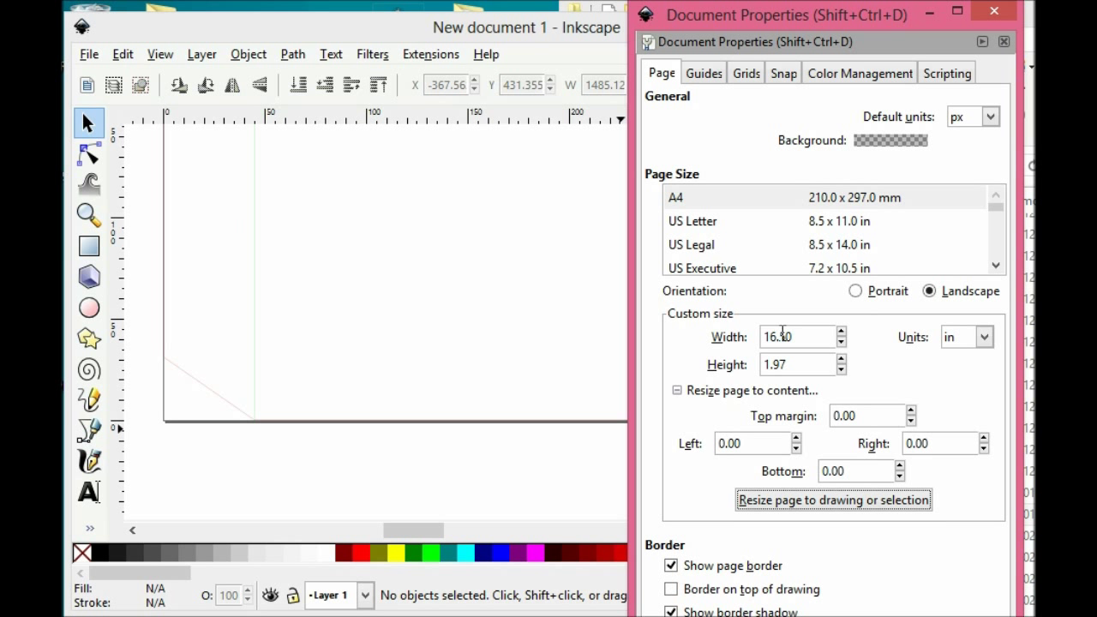
Set the page size to 16.60 in wide by 2.00 in high.
{"action": "left_click", "coordinate": [780, 336]}
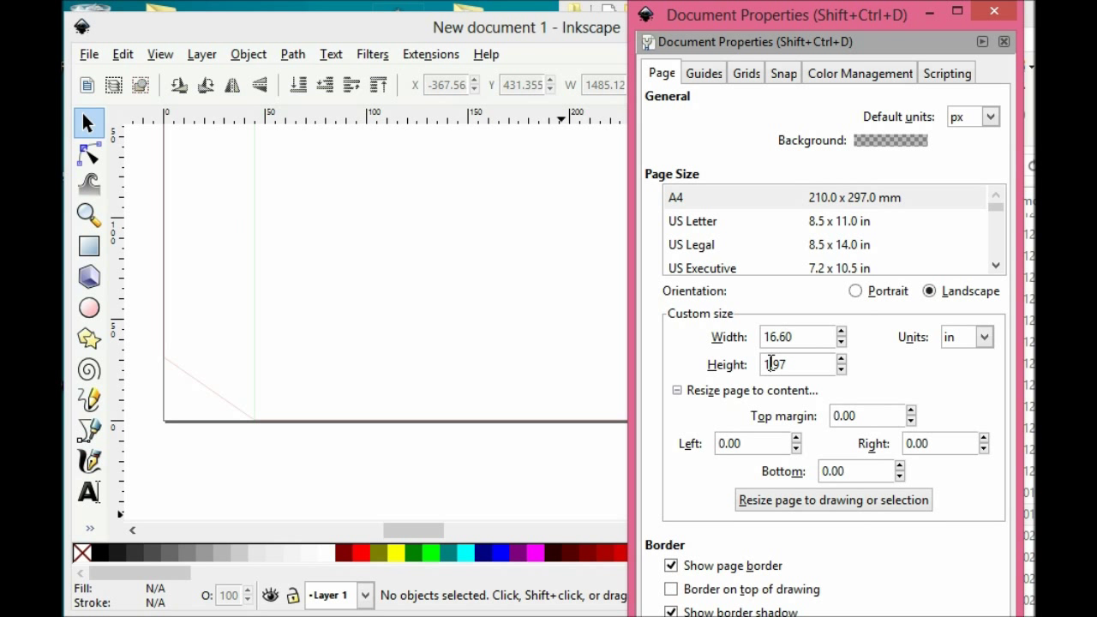
{"action": "key", "text": "ctrl+a"}
{"action": "type", "text": "2.0"}
{"action": "left_click", "coordinate": [795, 334]}
{"action": "left_click_drag", "start_coordinate": [757, 17], "coordinate": [765, 20]}
{"action": "left_click", "coordinate": [506, 35]}
In Save As, go up to 0make and enter the SquirrelBoxshipping folder.
{"action": "left_click", "coordinate": [99, 55]}
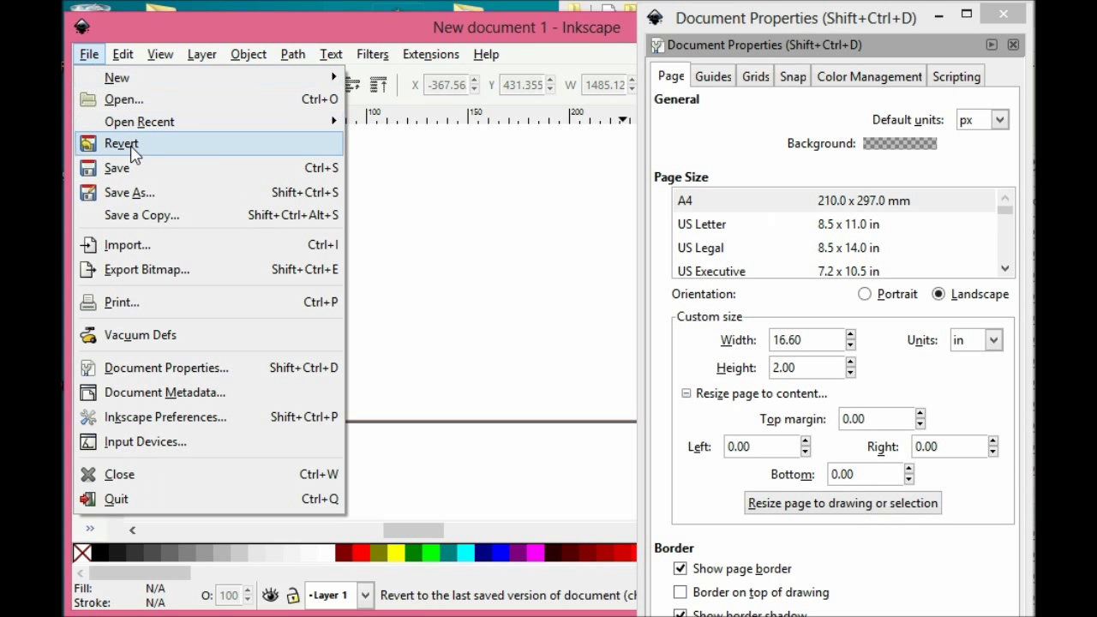
{"action": "left_click", "coordinate": [132, 193]}
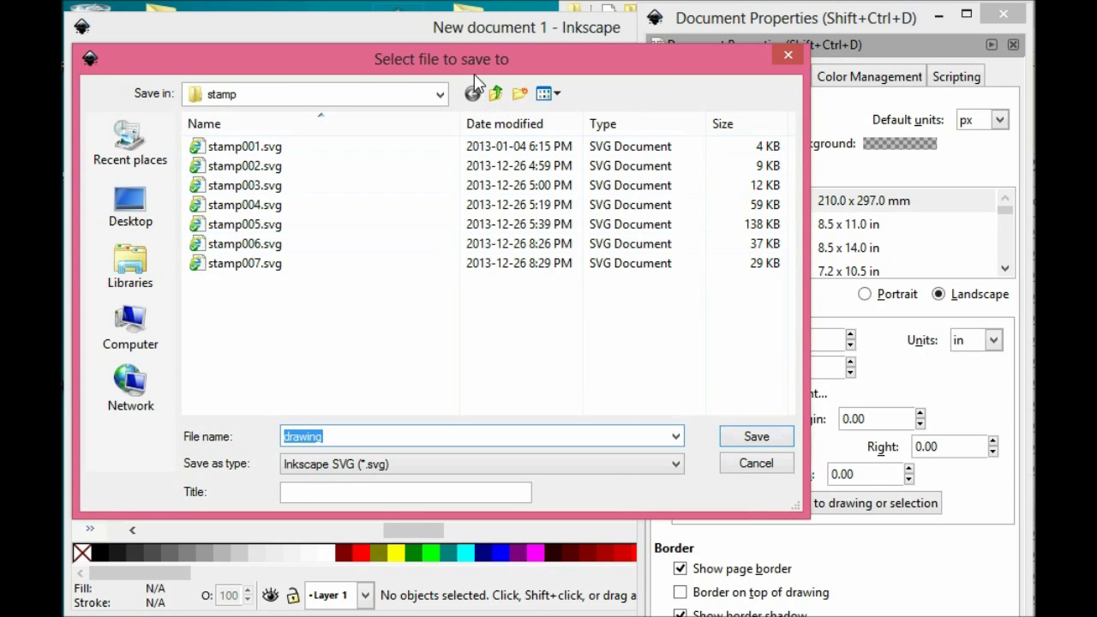
{"action": "left_click", "coordinate": [496, 94]}
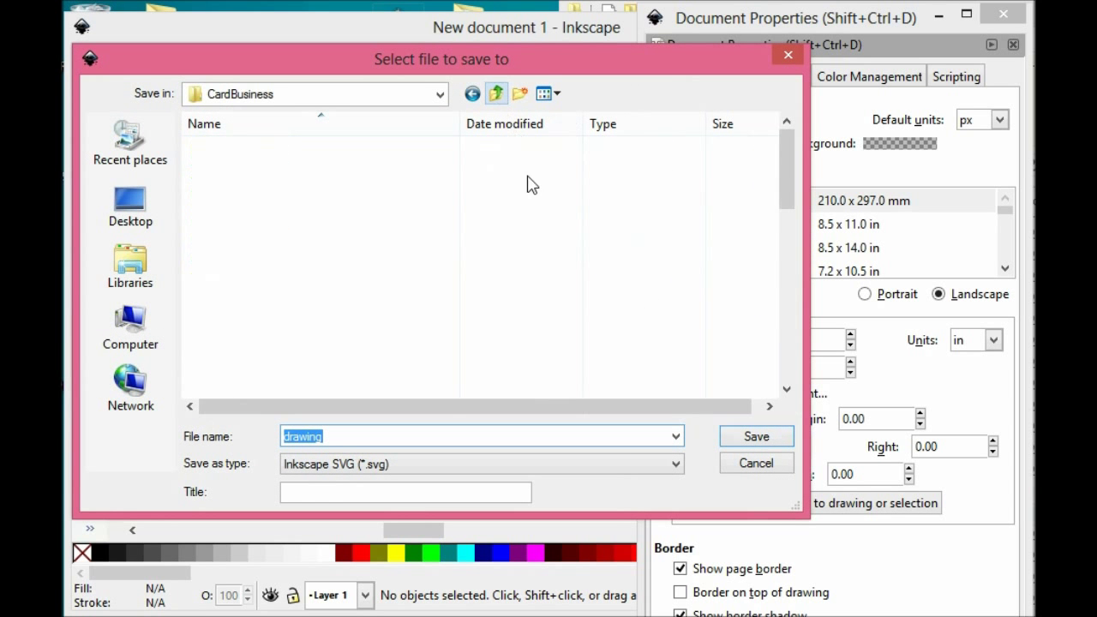
{"action": "left_click", "coordinate": [495, 94]}
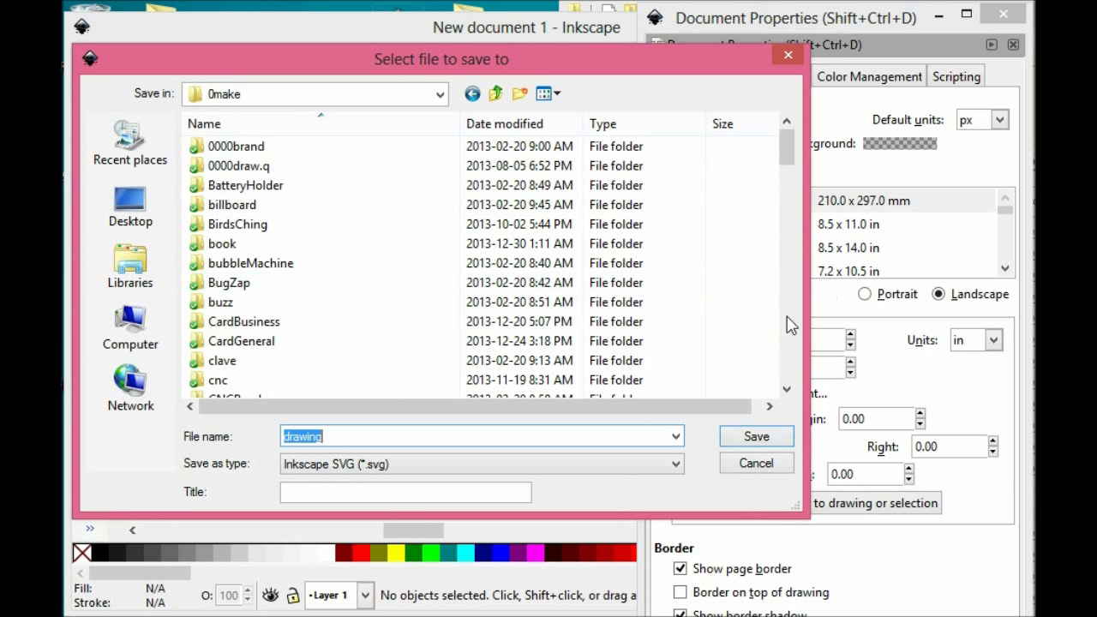
{"action": "scroll", "coordinate": [788, 338], "scroll_direction": "down", "scroll_amount": 2}
{"action": "scroll", "coordinate": [790, 339], "scroll_direction": "down", "scroll_amount": 5}
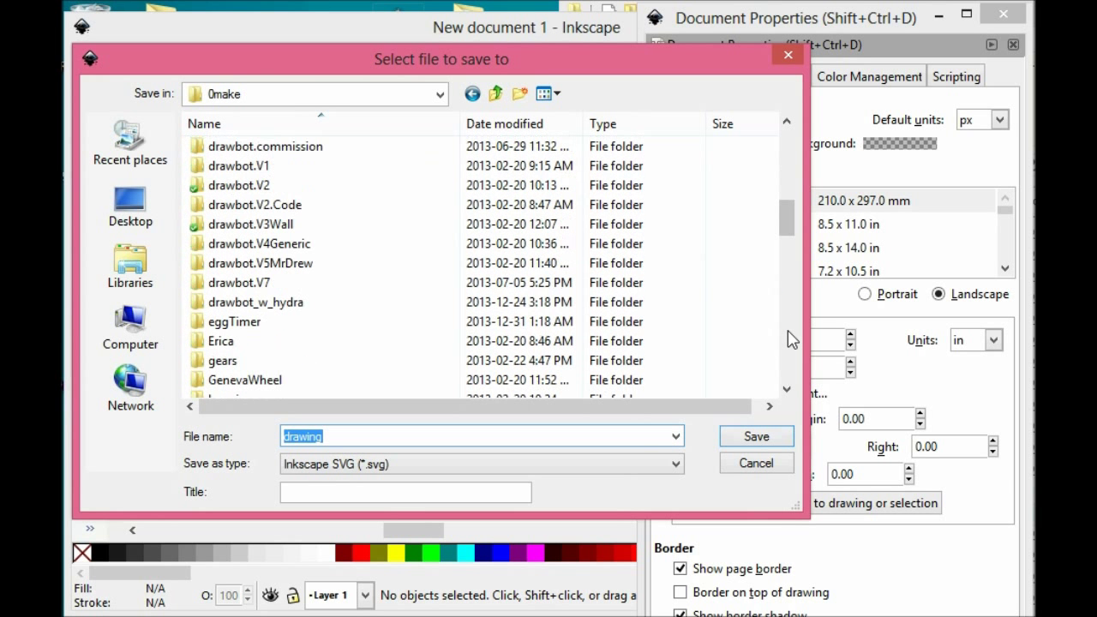
{"action": "scroll", "coordinate": [789, 338], "scroll_direction": "down", "scroll_amount": 15}
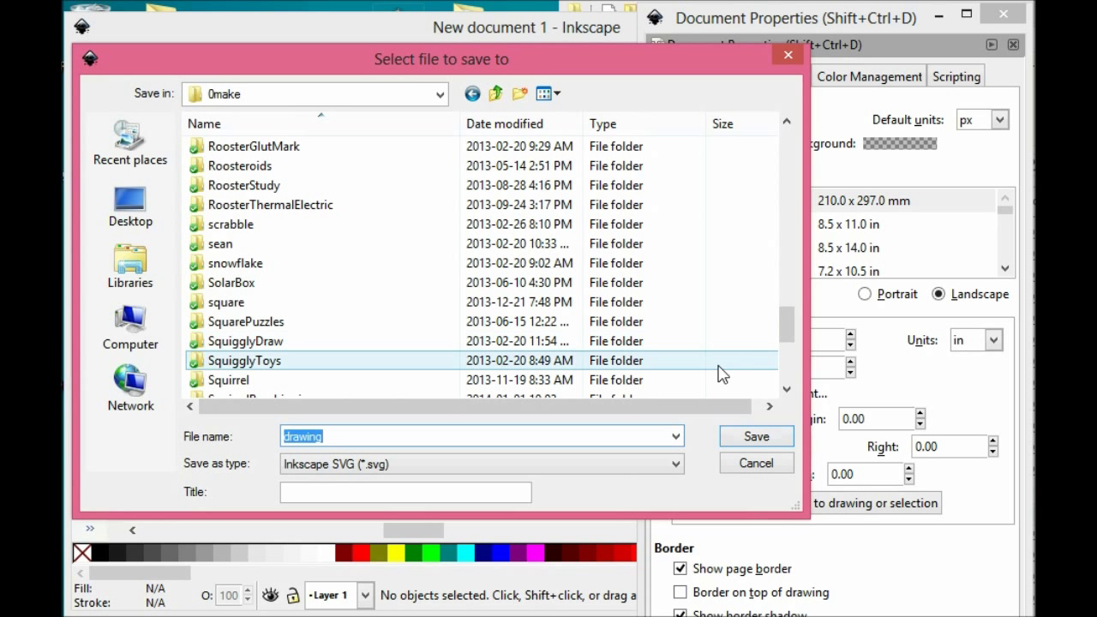
{"action": "scroll", "coordinate": [790, 365], "scroll_direction": "down", "scroll_amount": 5}
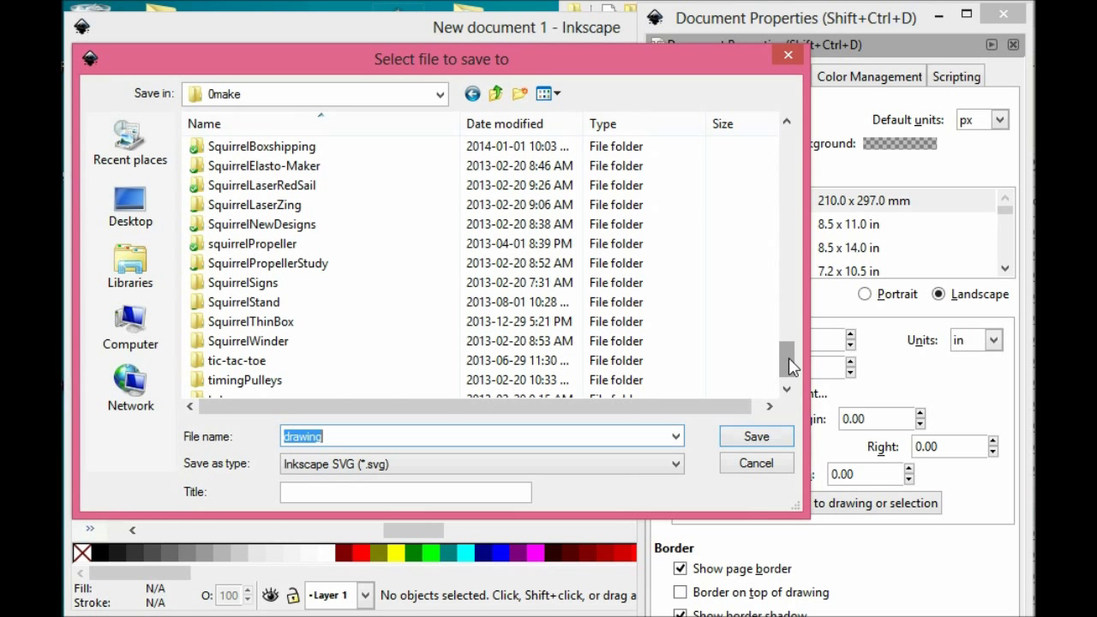
{"action": "double_click", "coordinate": [304, 151]}
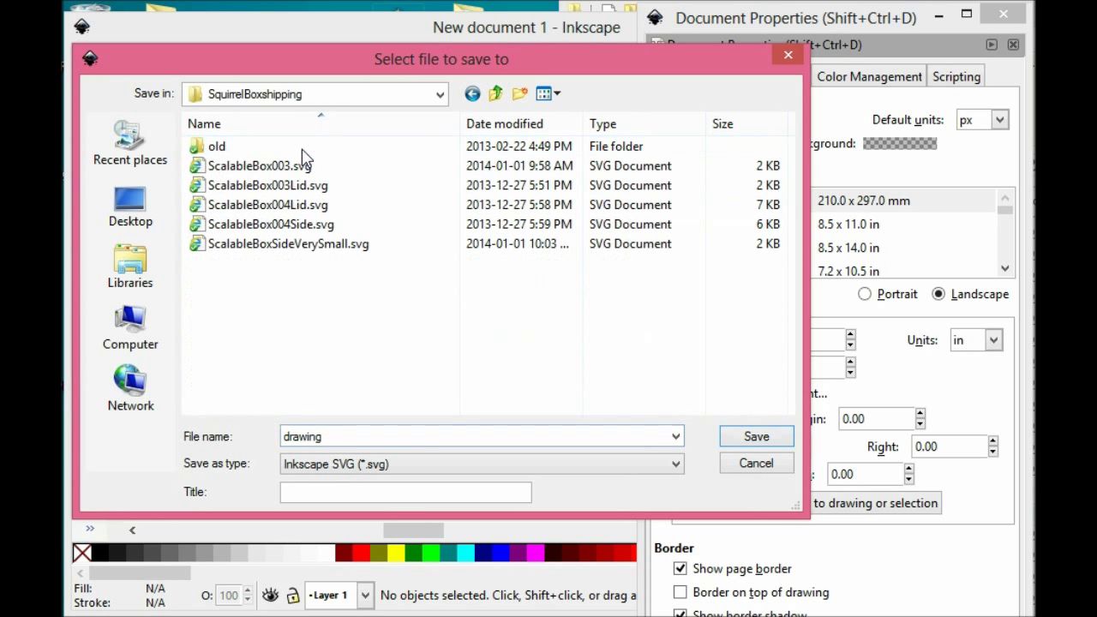
Reuse the ScalableBoxSideVerySmall name and set the file type to Portable Document Format.
{"action": "double_click", "coordinate": [349, 437]}
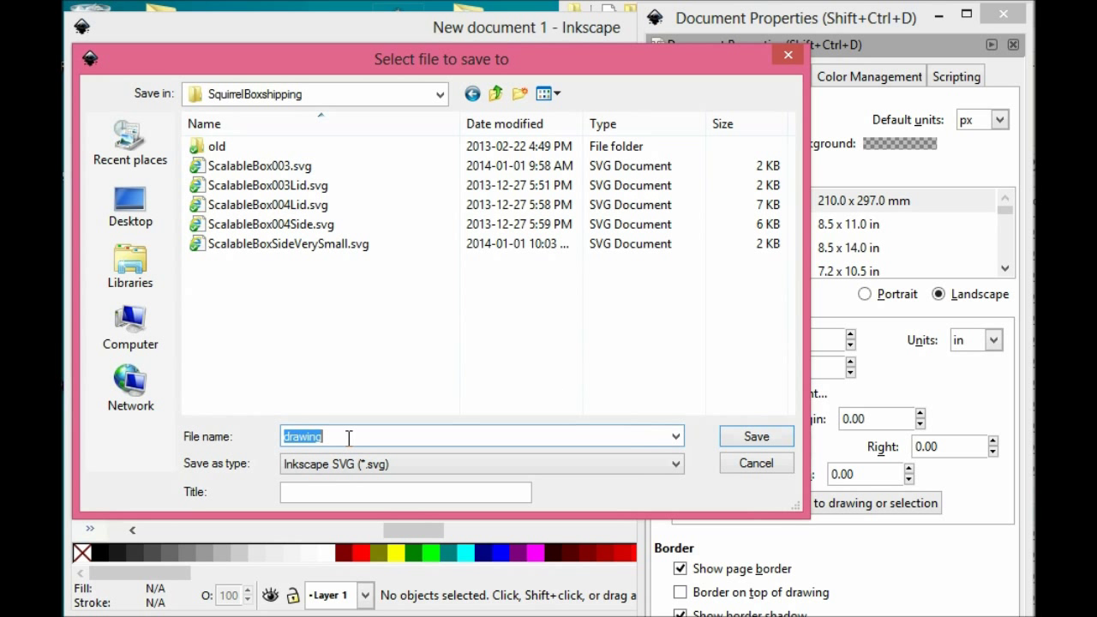
{"action": "left_click", "coordinate": [361, 250]}
{"action": "left_click", "coordinate": [391, 444]}
{"action": "left_click", "coordinate": [454, 437]}
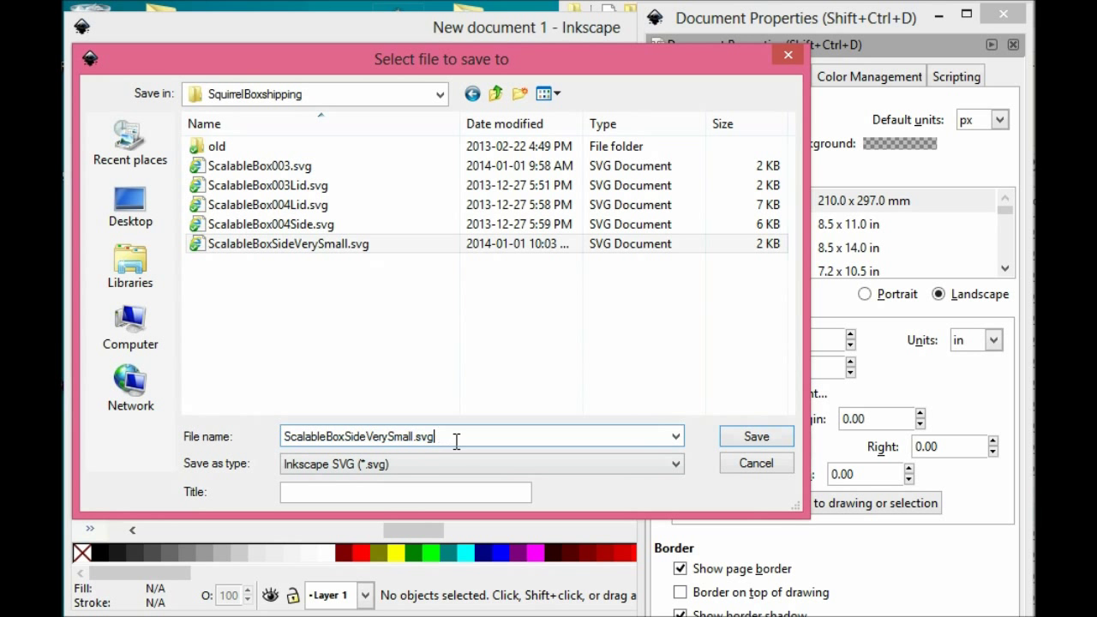
{"action": "left_click", "coordinate": [452, 467]}
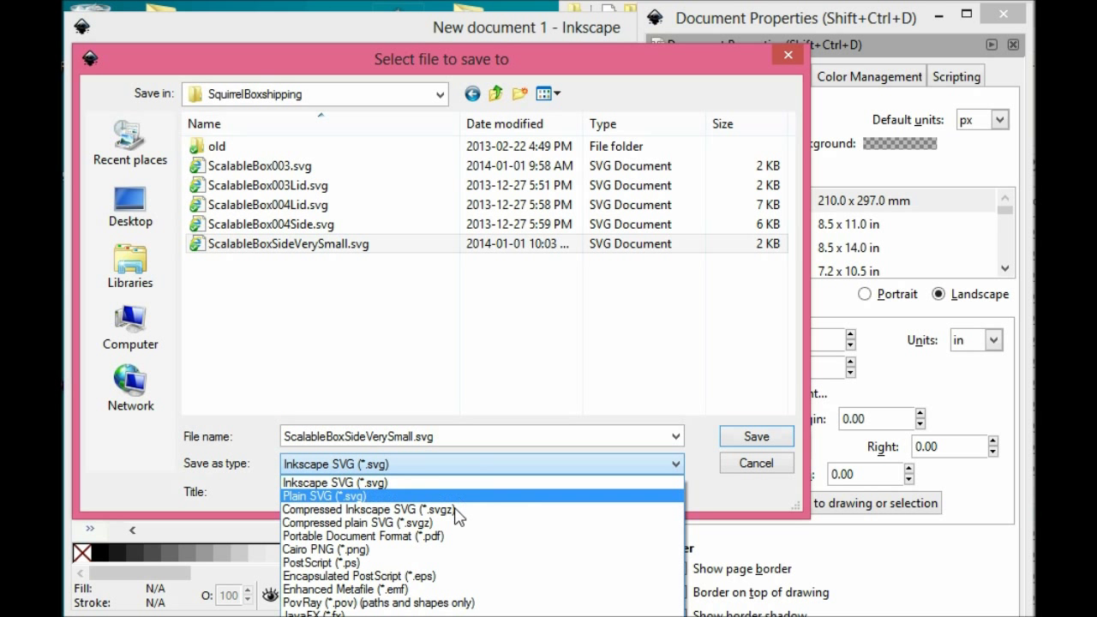
{"action": "left_click", "coordinate": [441, 530]}
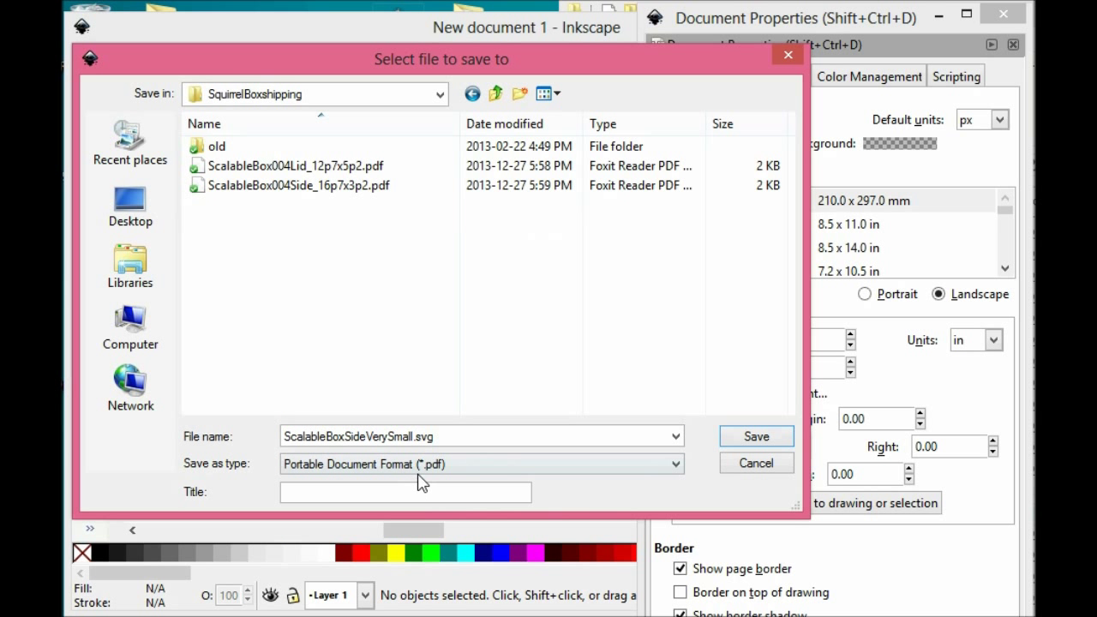
Name the file ScalableBoxSideVerySmall16p6x2p0.pdf and save it.
{"action": "left_click", "coordinate": [412, 438]}
{"action": "left_click", "coordinate": [411, 437]}
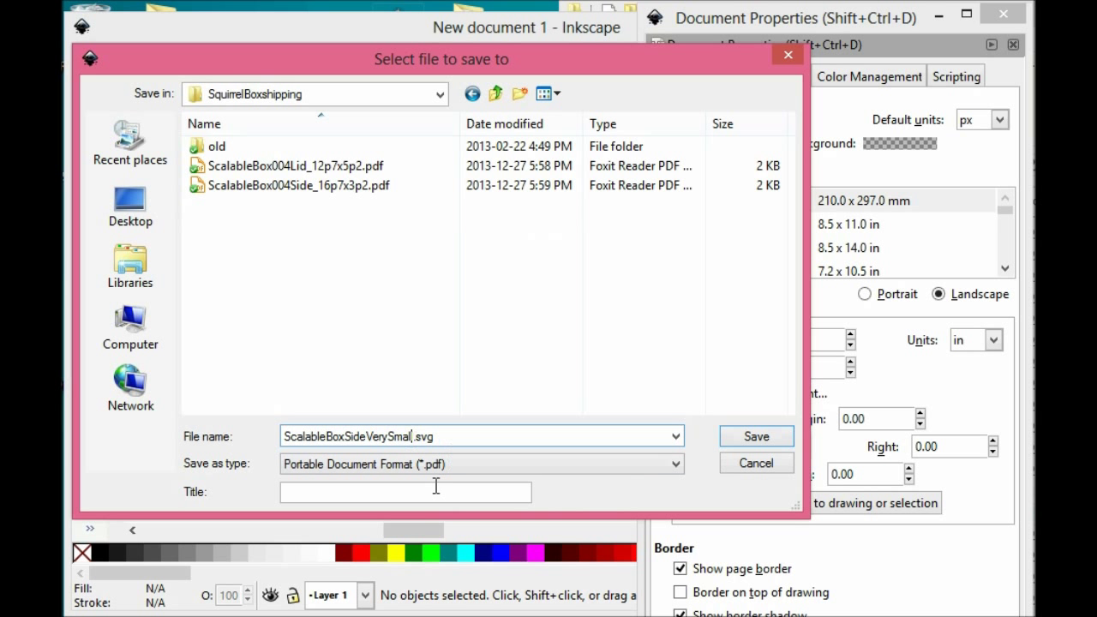
{"action": "left_click_drag", "start_coordinate": [526, 56], "coordinate": [434, 56]}
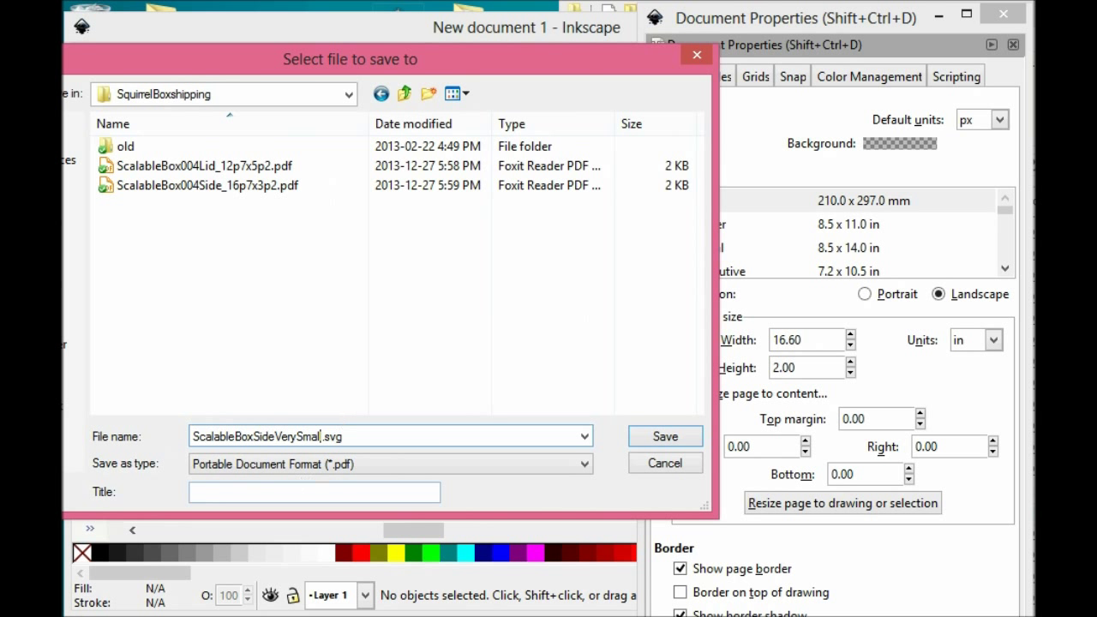
{"action": "type", "text": "l"}
{"action": "key", "text": "shift+End"}
{"action": "type", "text": "1"}
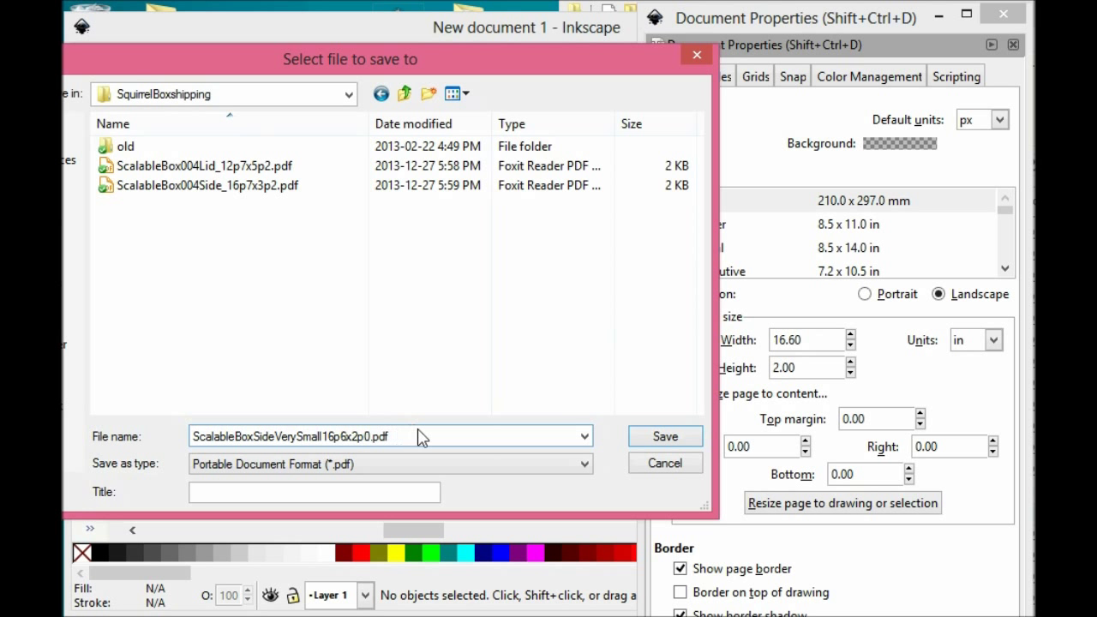
{"action": "left_click_drag", "start_coordinate": [376, 60], "coordinate": [441, 66]}
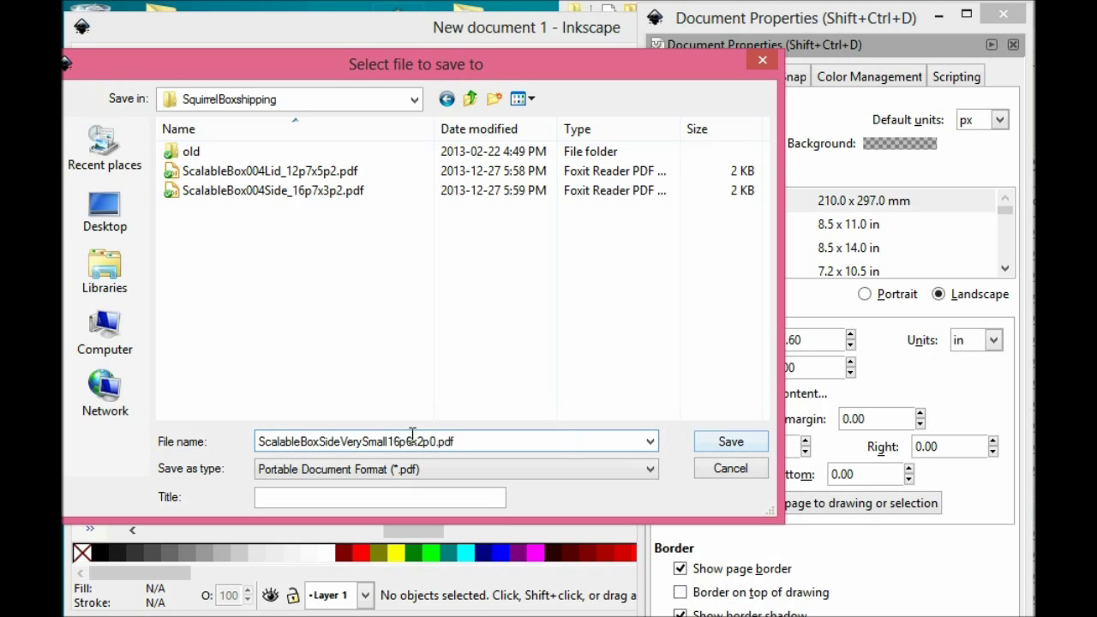
{"action": "left_click", "coordinate": [742, 445]}
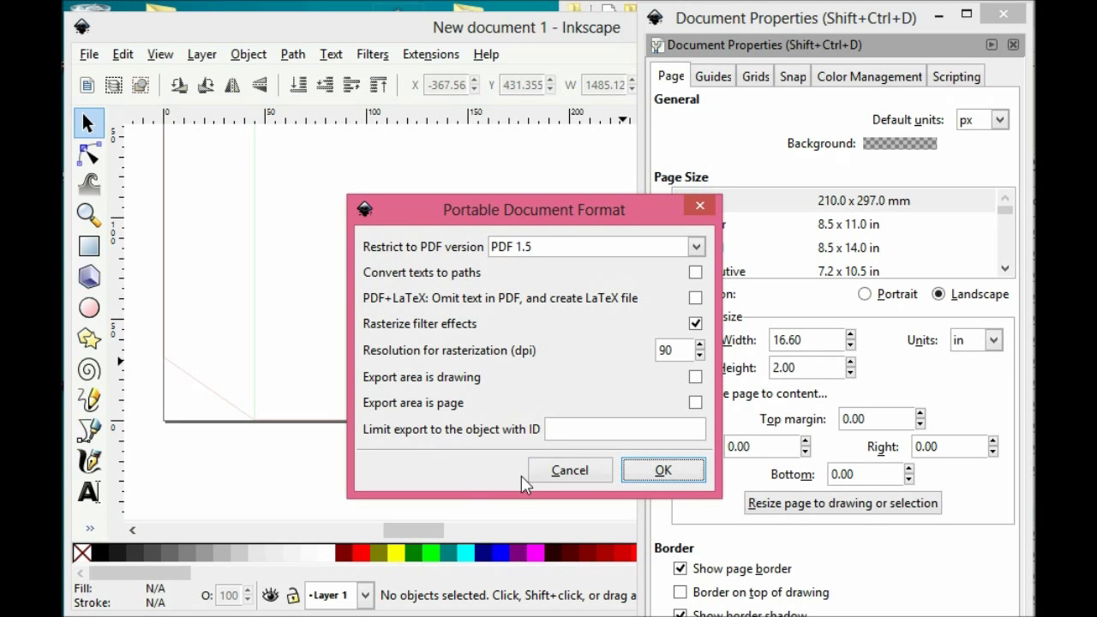
Accept the PDF 1.5 options and close Document Properties to show the 16.60 × 2.00 in page.
{"action": "left_click", "coordinate": [658, 471]}
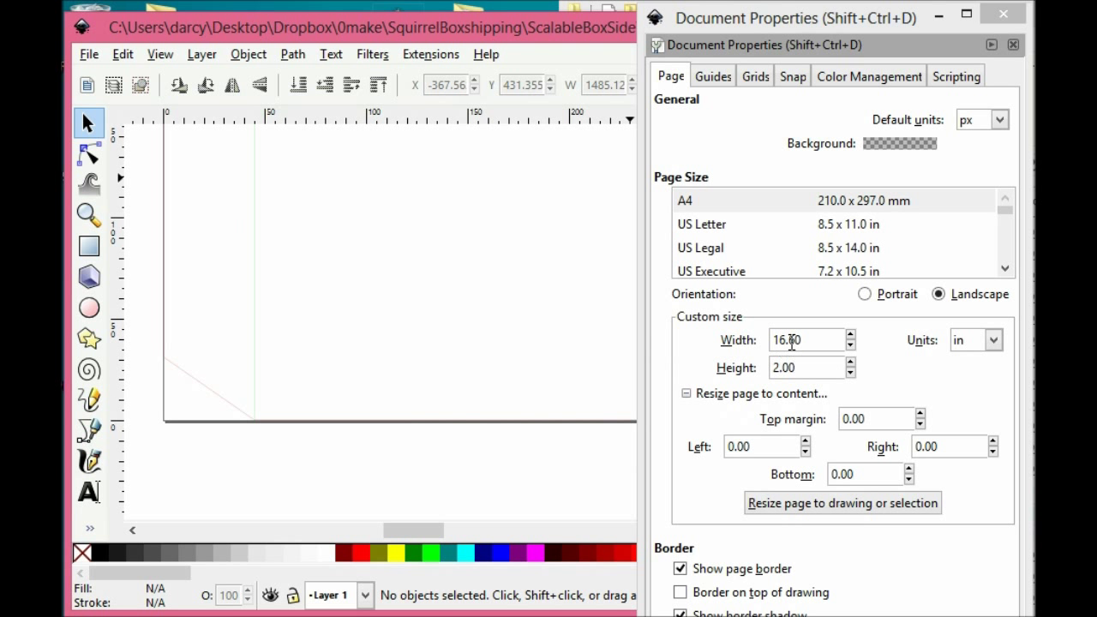
{"action": "left_click", "coordinate": [1002, 15]}
{"action": "left_click", "coordinate": [1000, 15]}
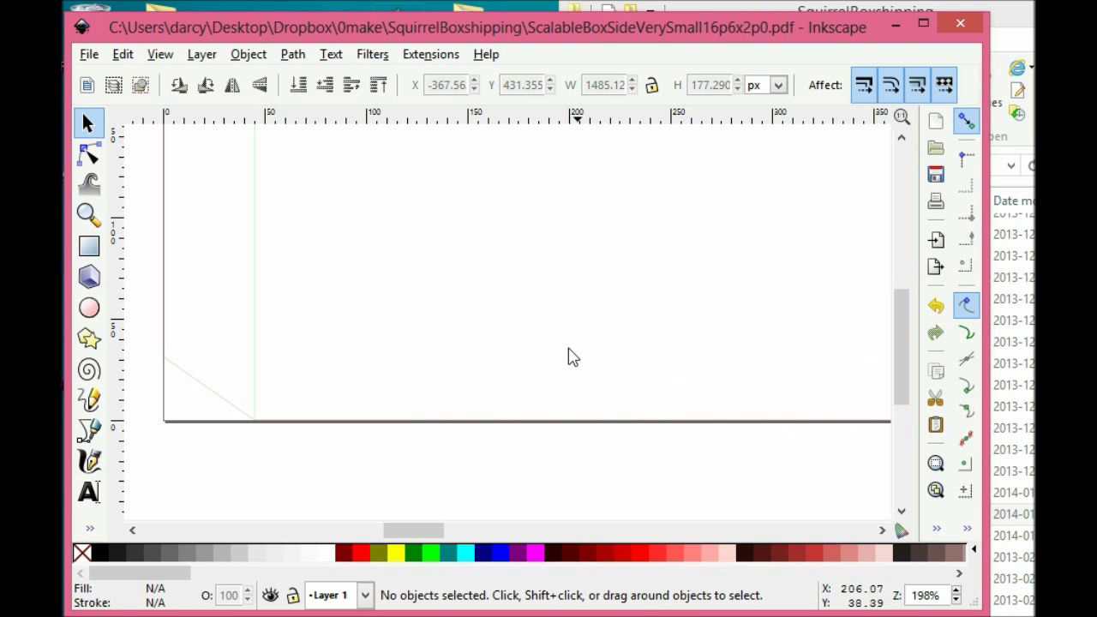
{"action": "scroll", "coordinate": [579, 384], "scroll_direction": "up", "scroll_amount": 1}
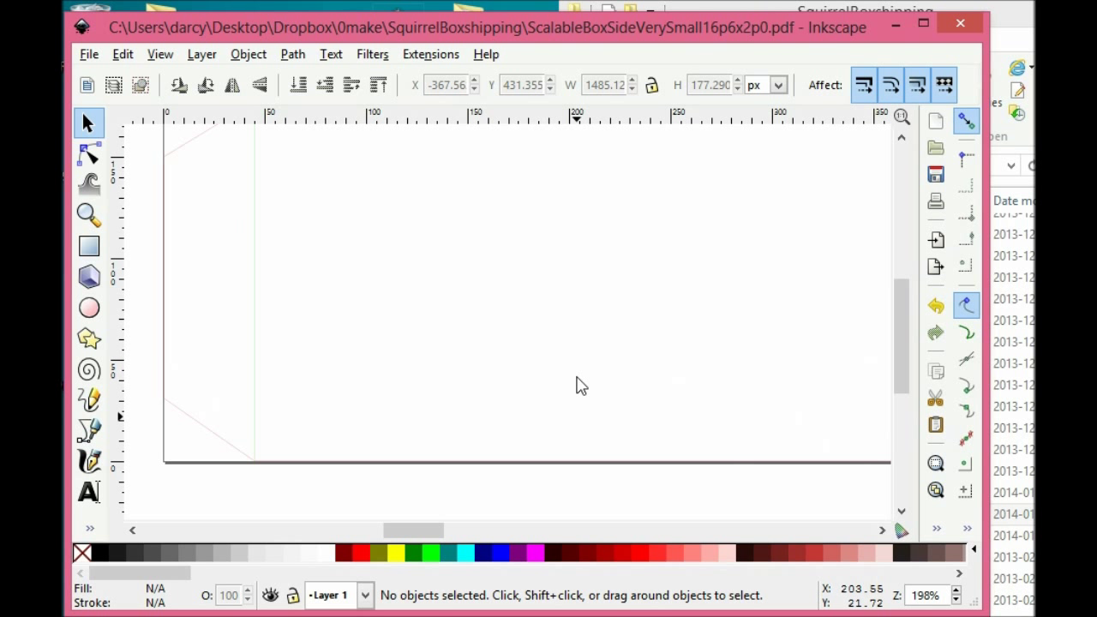
{"action": "scroll", "coordinate": [666, 354], "scroll_direction": "up", "scroll_amount": 1}
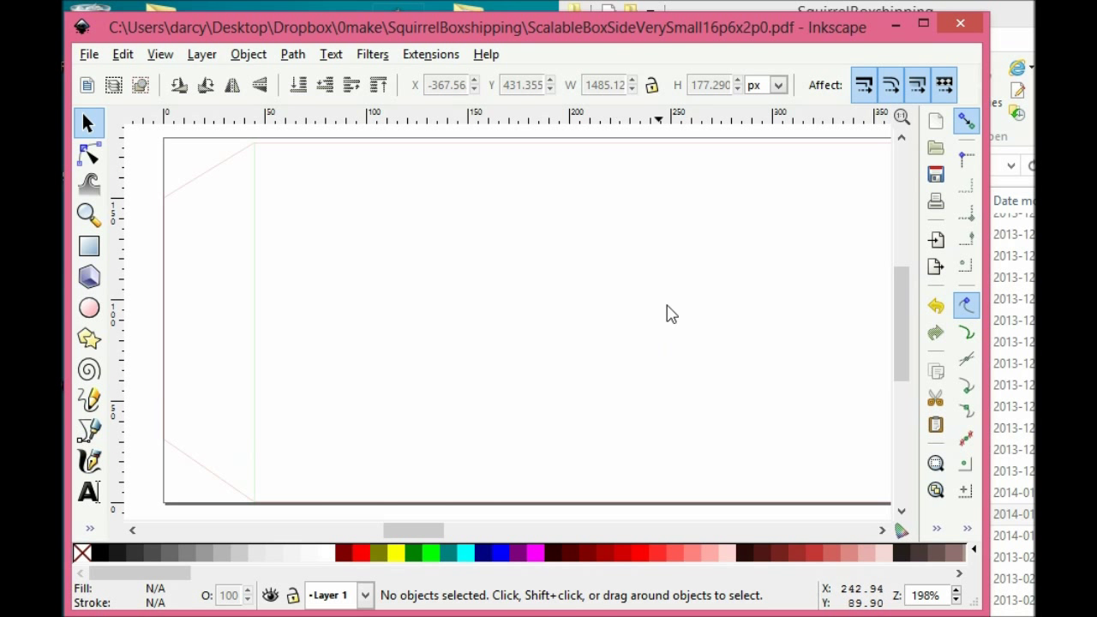